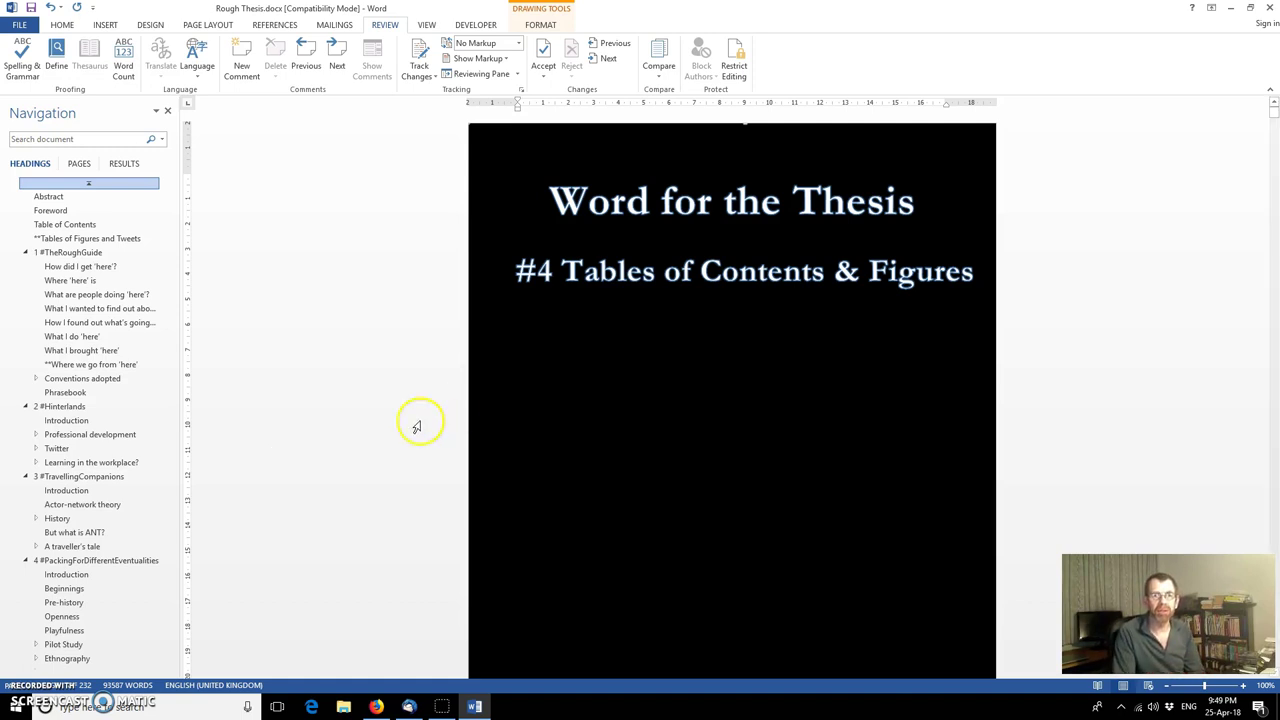
# Delete the old generated table of contents, keeping only the Table of Contents heading.
pyautogui.click(65, 225)
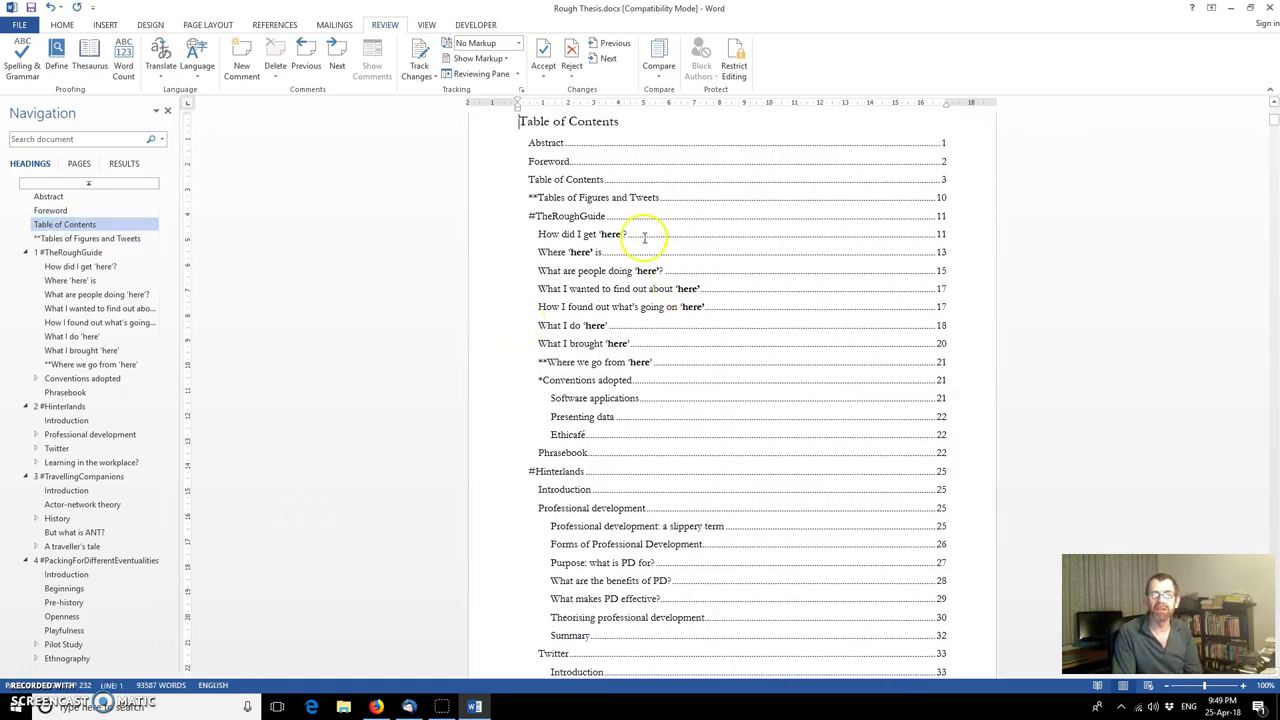
pyautogui.click(625, 218)
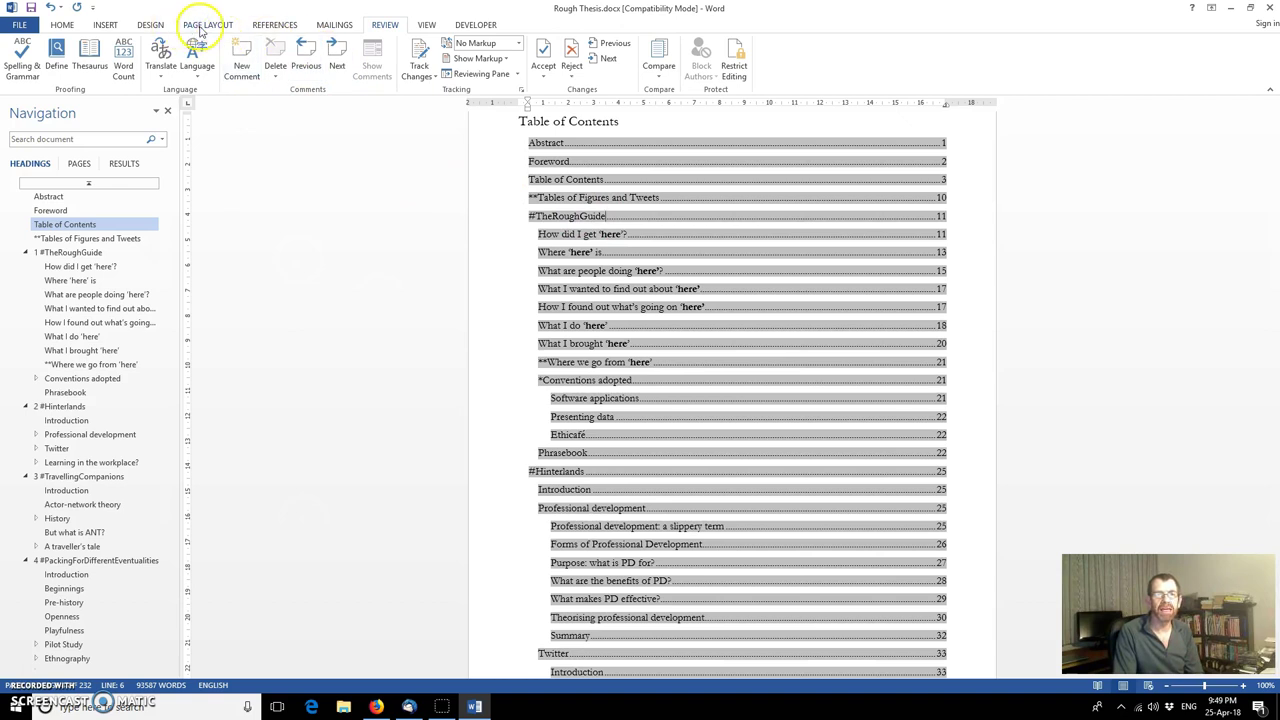
pyautogui.click(275, 25)
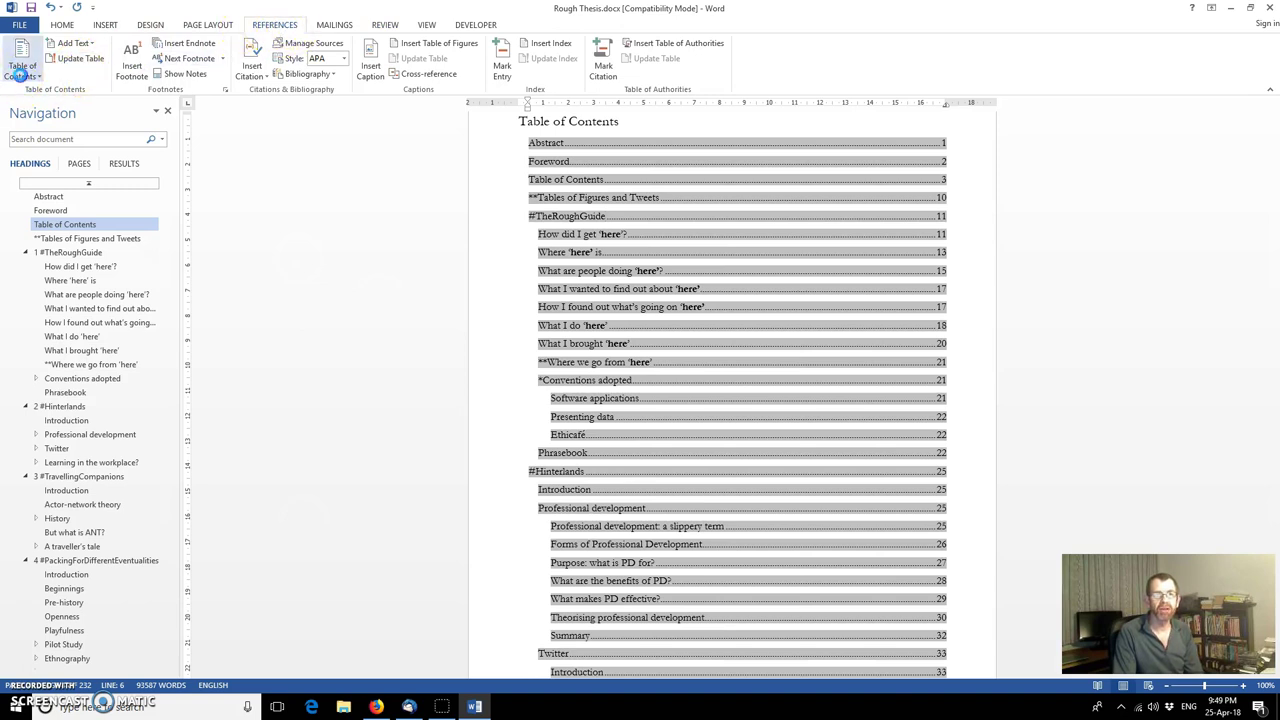
pyautogui.click(21, 72)
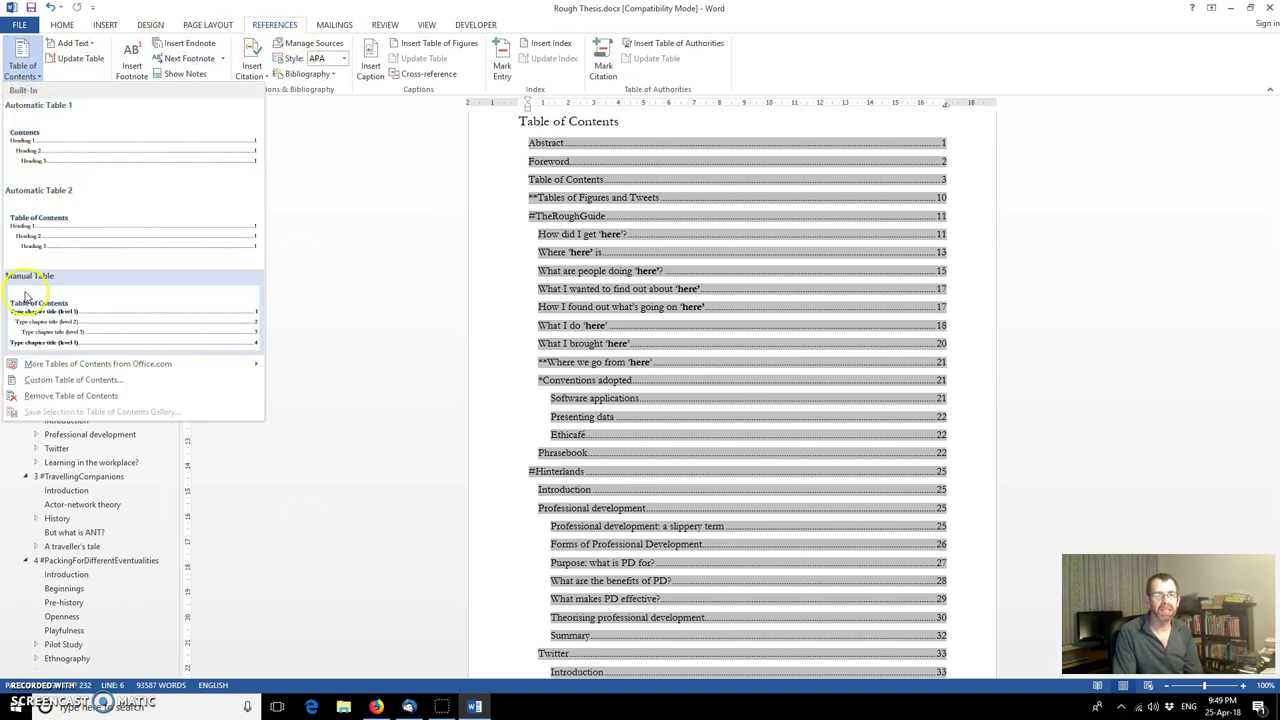
pyautogui.press('Escape')
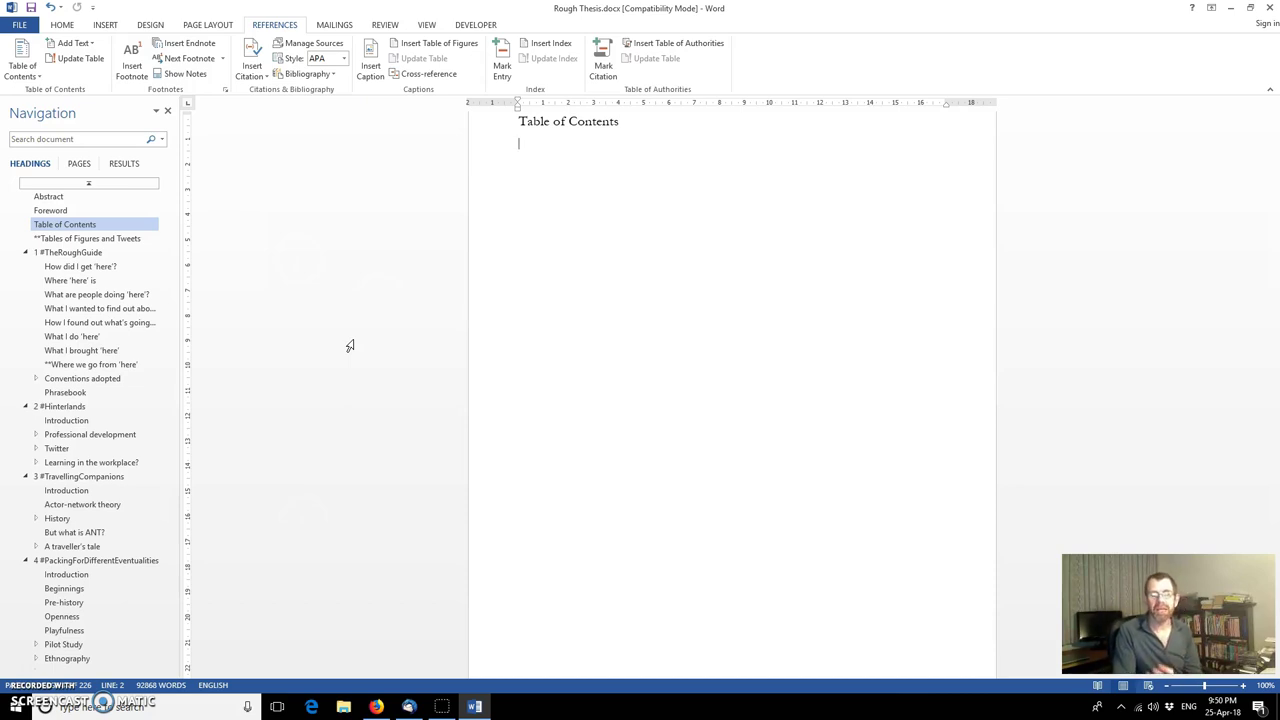
# Open the Styles pane from the Home tab to inspect the Heading 1–7 styles.
pyautogui.click(453, 298)
pyautogui.scroll(2, 480, 251)
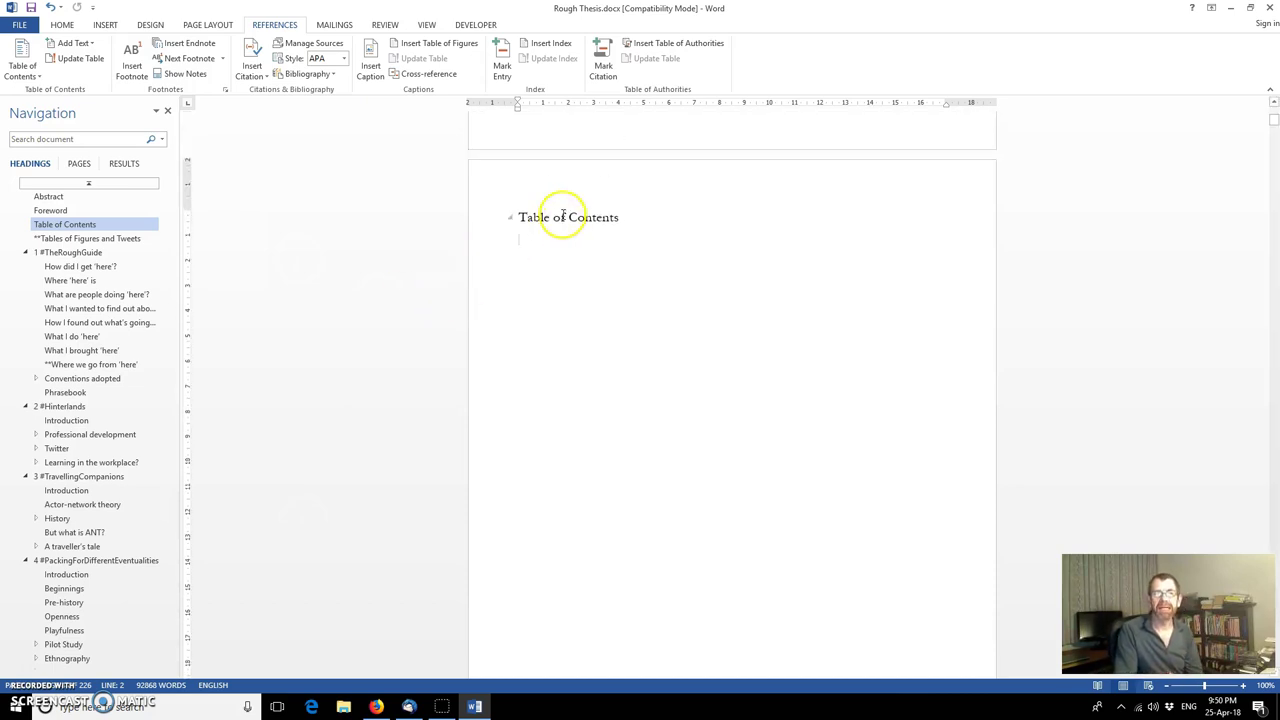
pyautogui.click(563, 215)
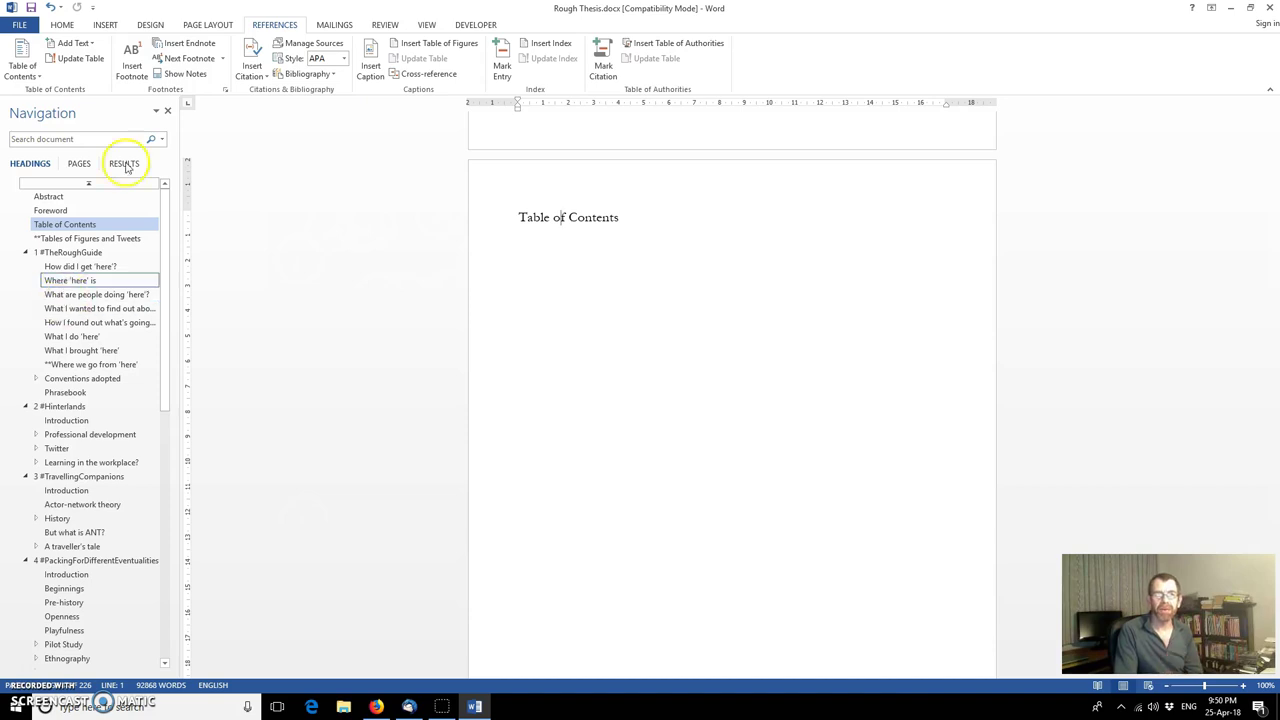
pyautogui.click(78, 23)
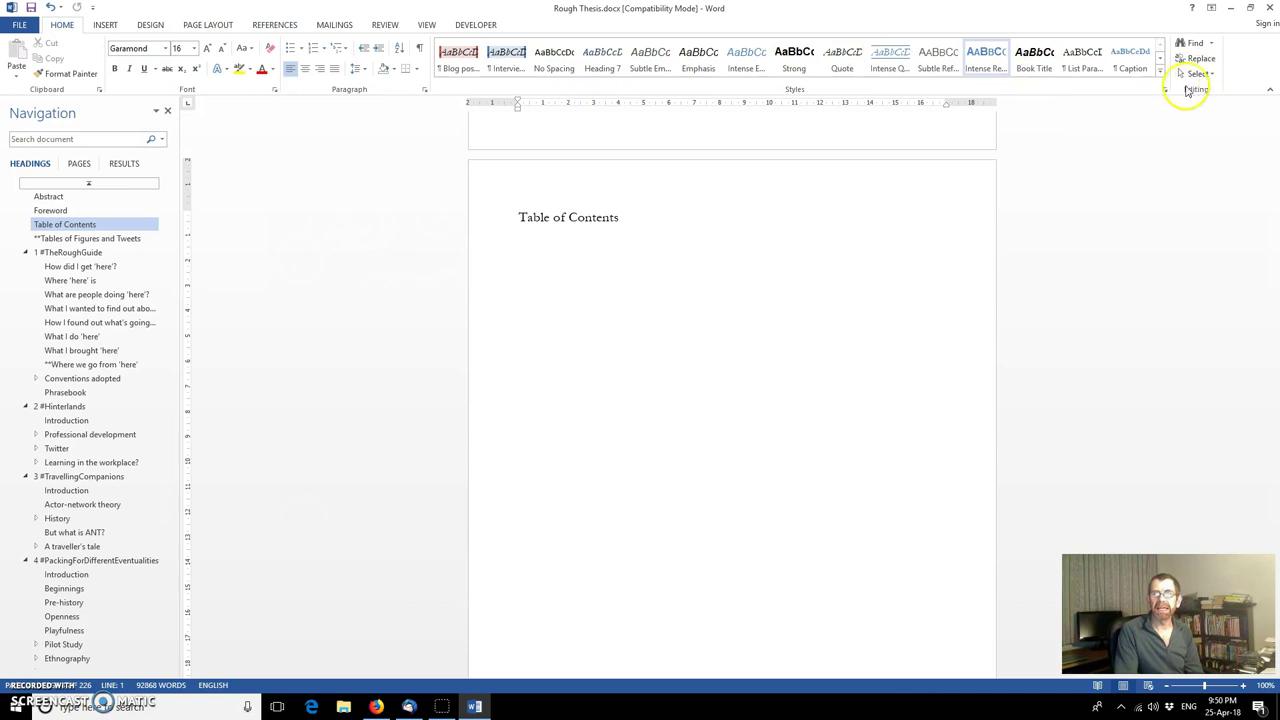
pyautogui.click(1164, 91)
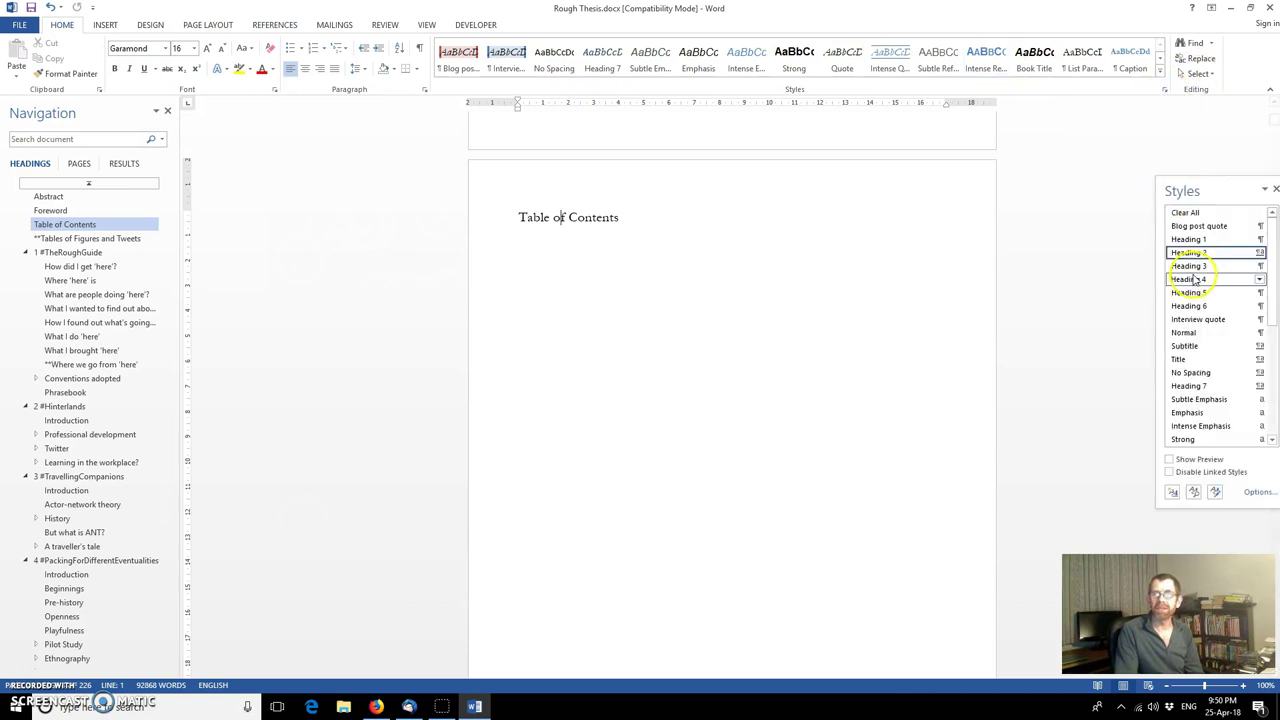
pyautogui.moveTo(1193, 248)
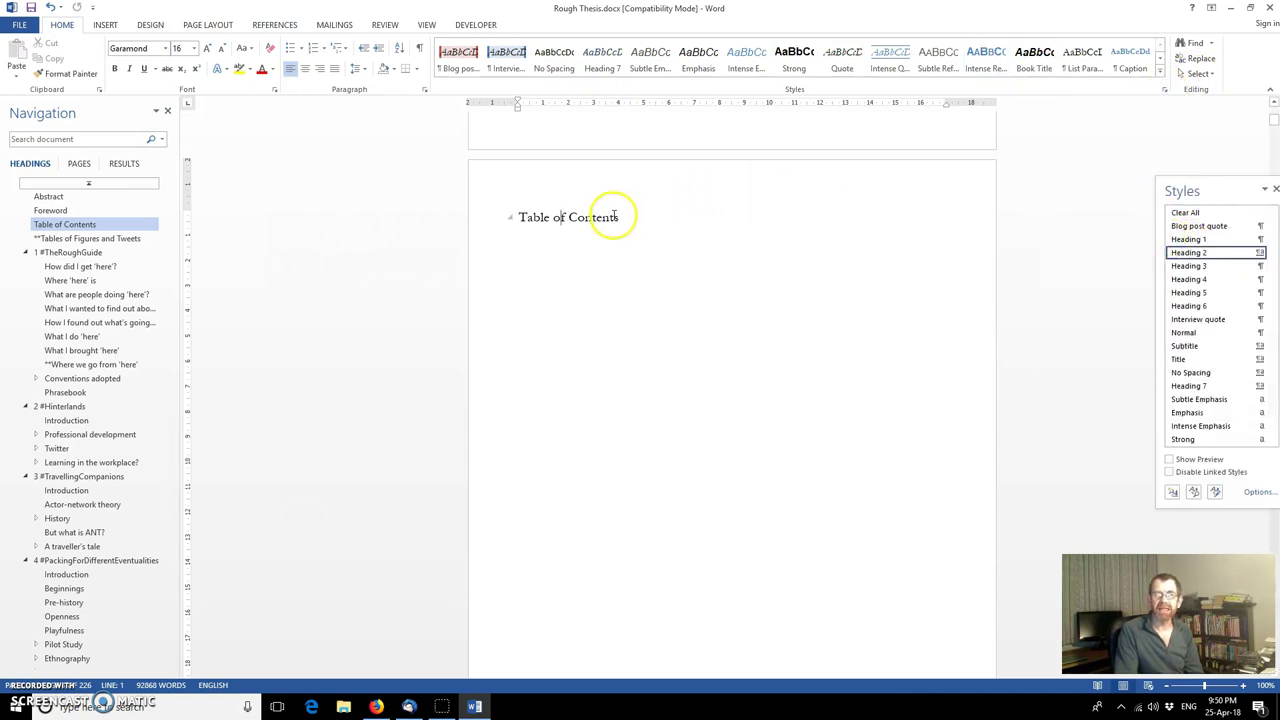
pyautogui.click(600, 217)
pyautogui.moveTo(1210, 254)
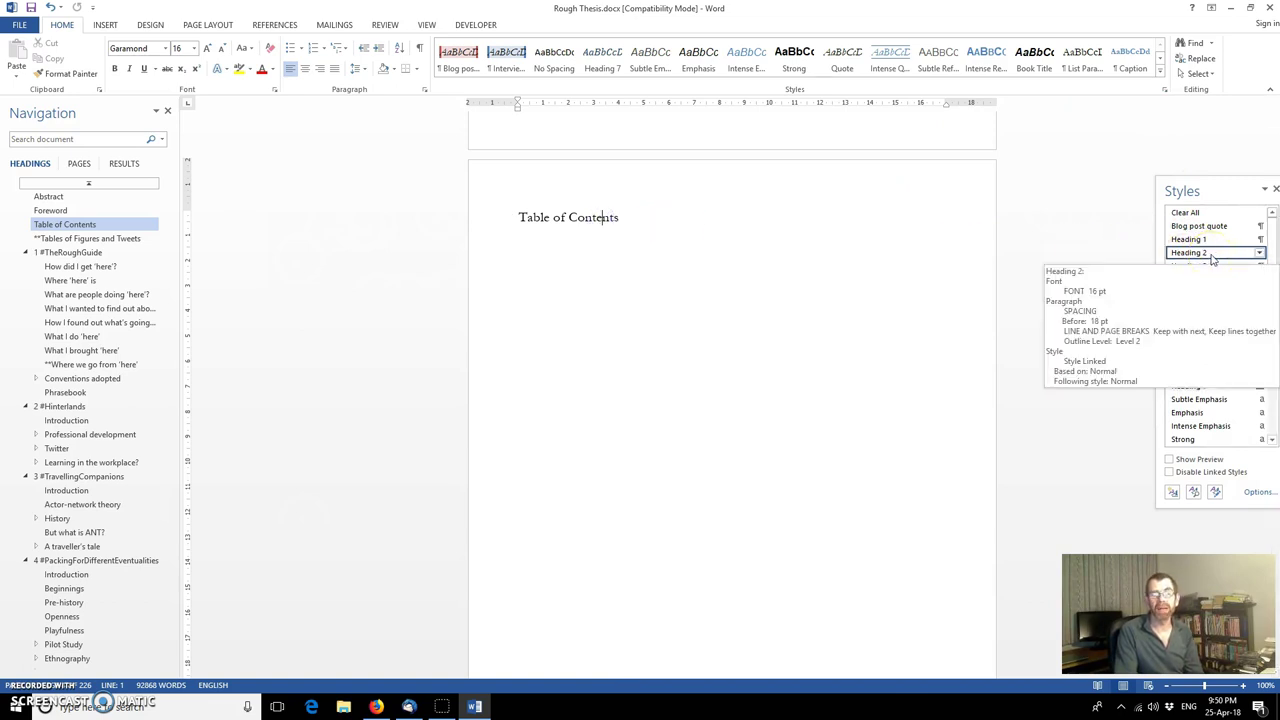
# Browse the How did I get 'here'?, Where we go from 'here' and Tables of Figures and Tweets sections.
pyautogui.click(90, 266)
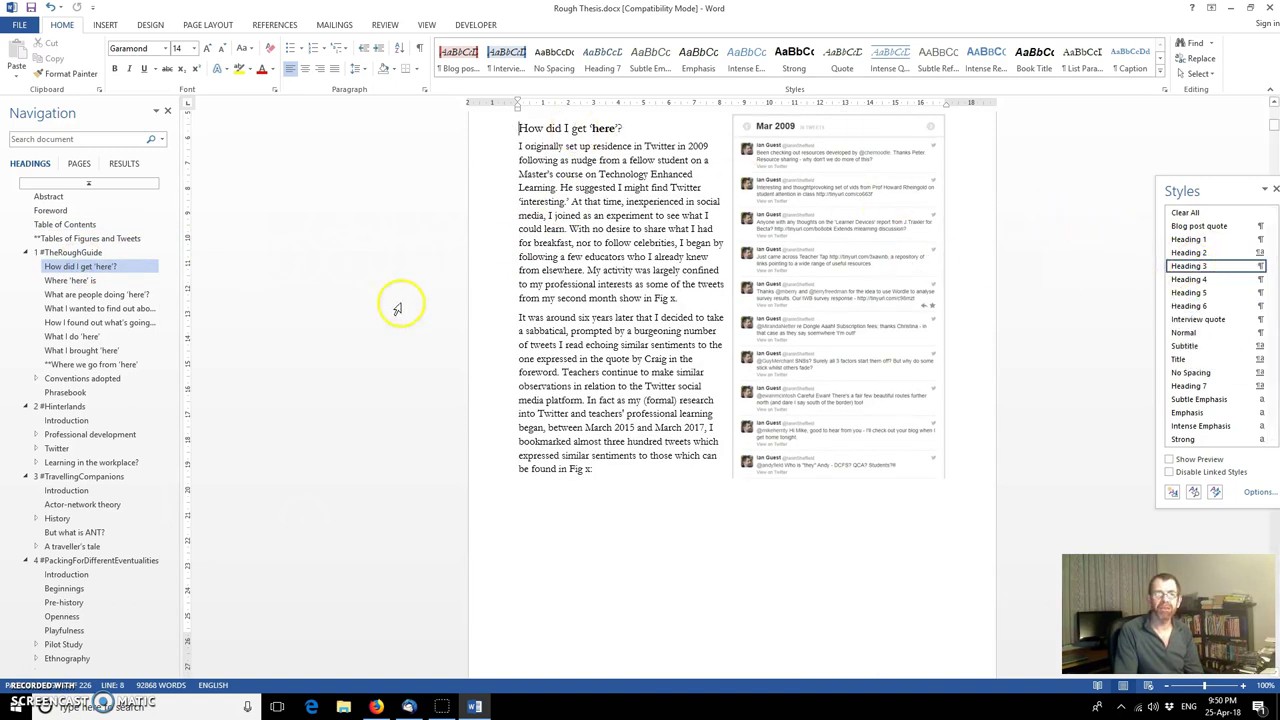
pyautogui.click(90, 364)
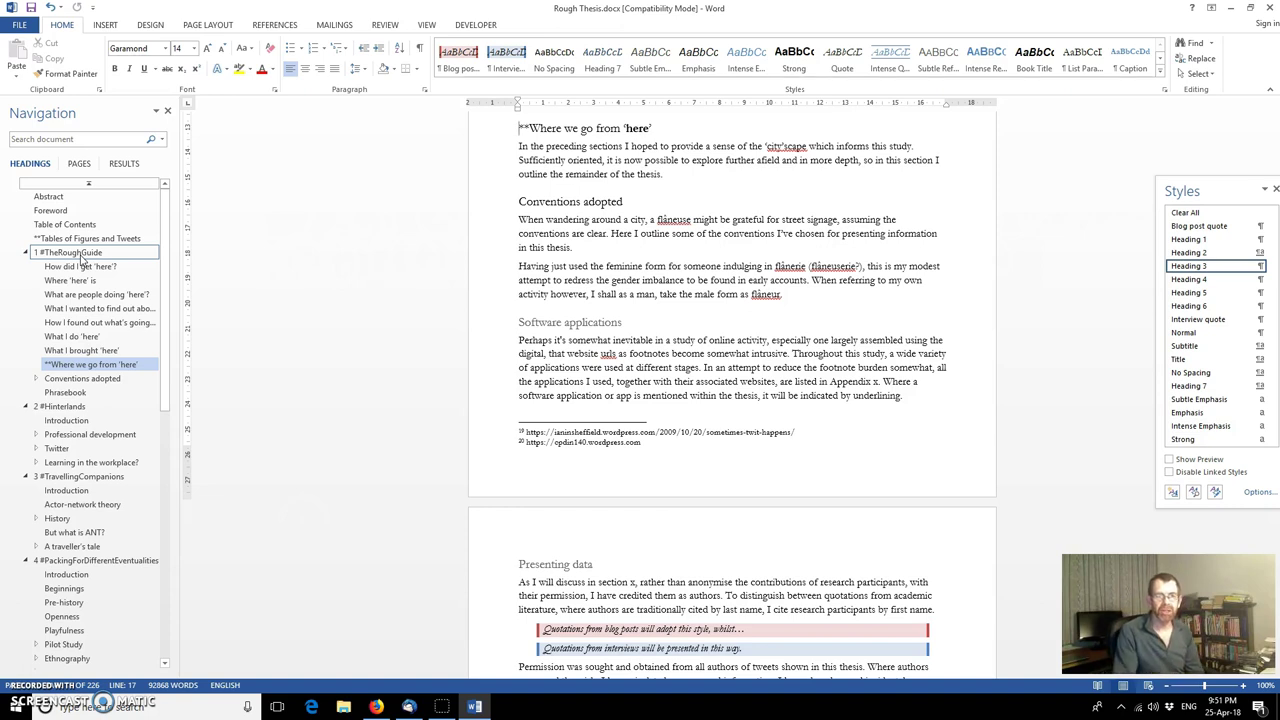
pyautogui.click(140, 243)
# Insert Automatic Table 1 on the empty line below the Table of Contents heading.
pyautogui.click(84, 227)
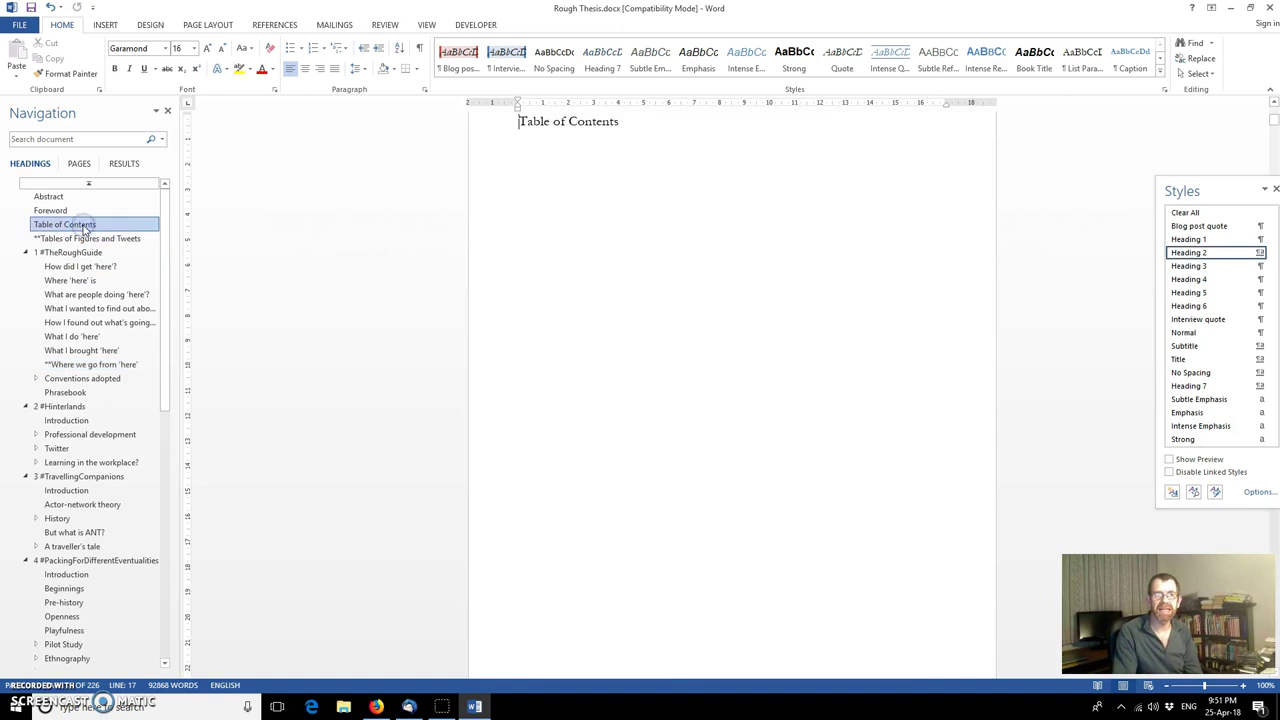
pyautogui.click(625, 166)
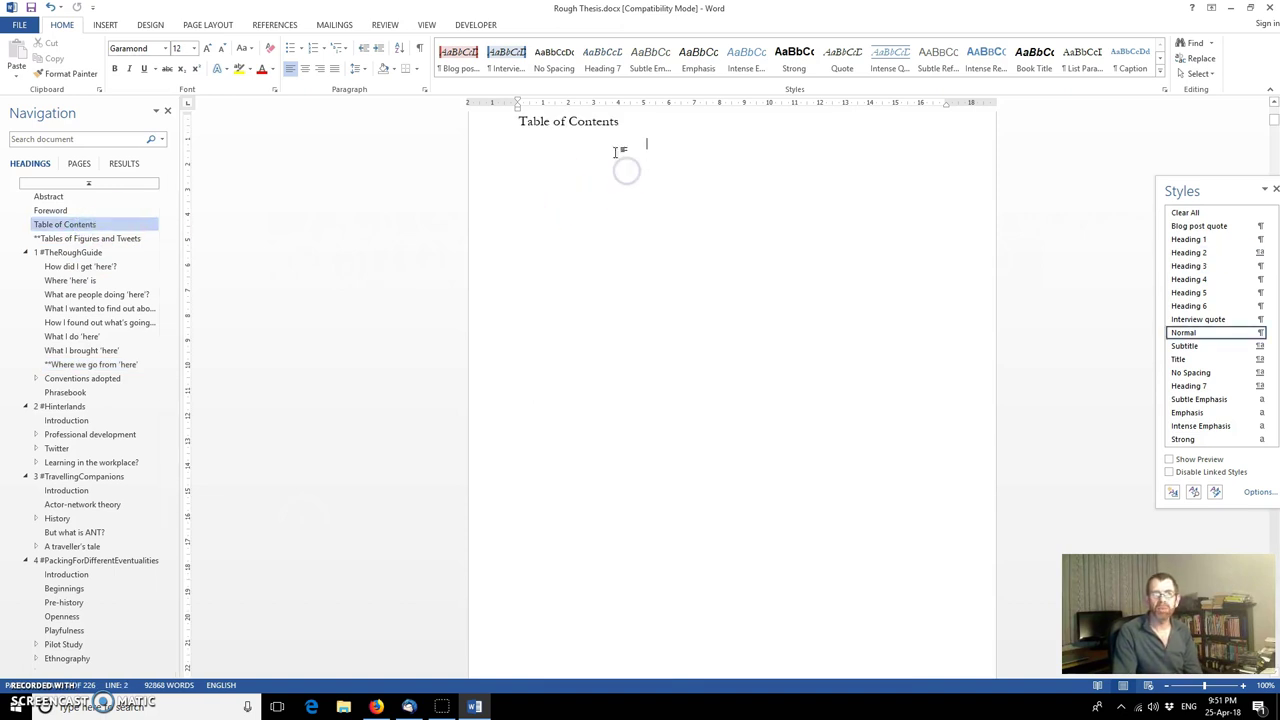
pyautogui.click(621, 137)
pyautogui.click(529, 150)
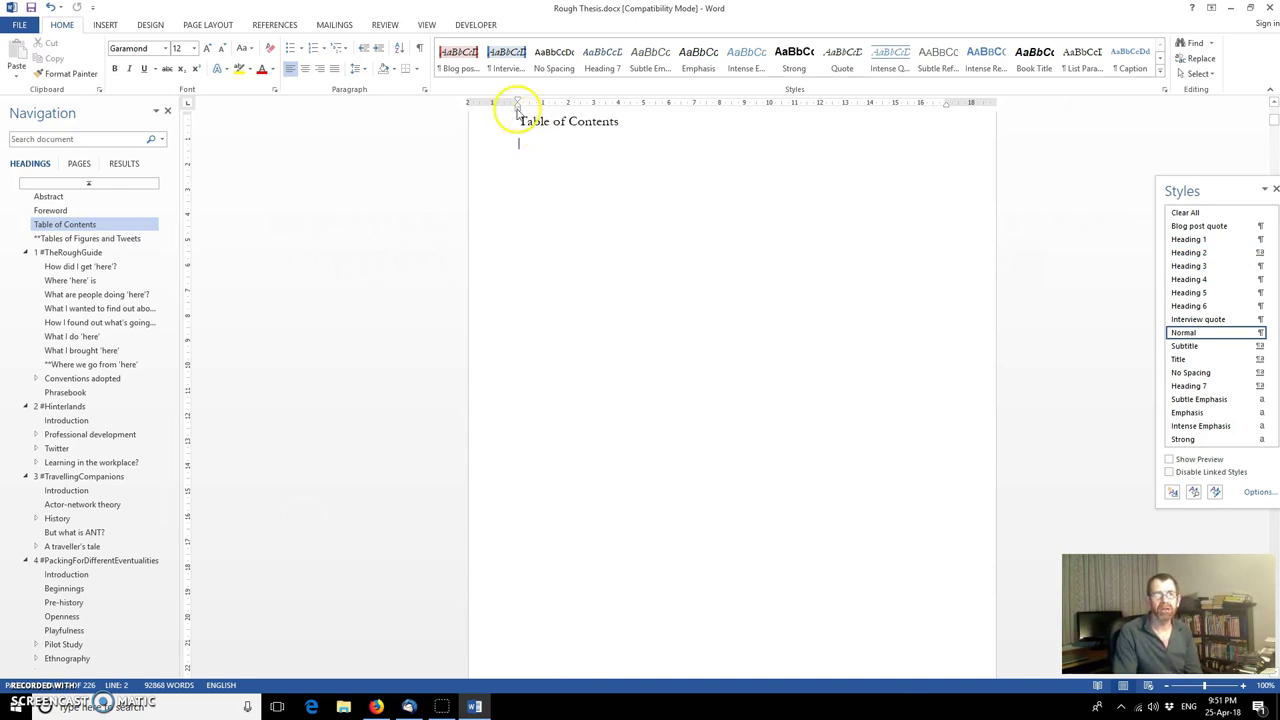
pyautogui.click(270, 24)
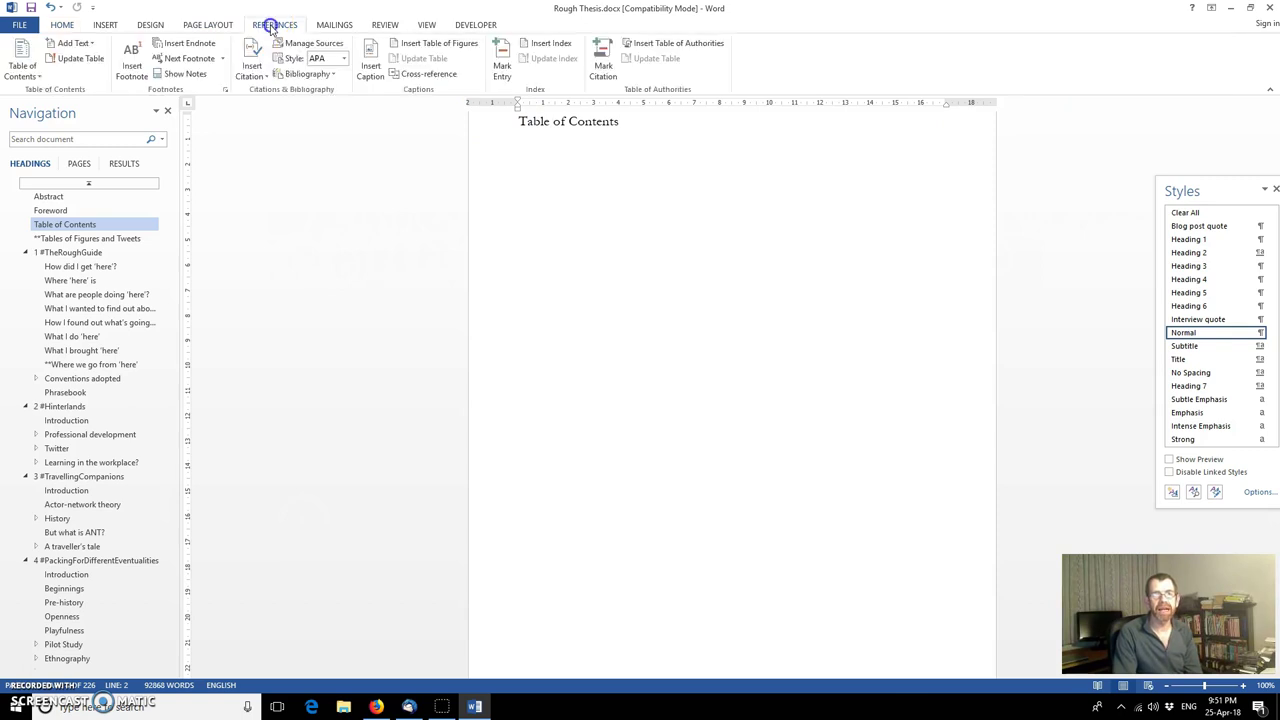
pyautogui.click(36, 75)
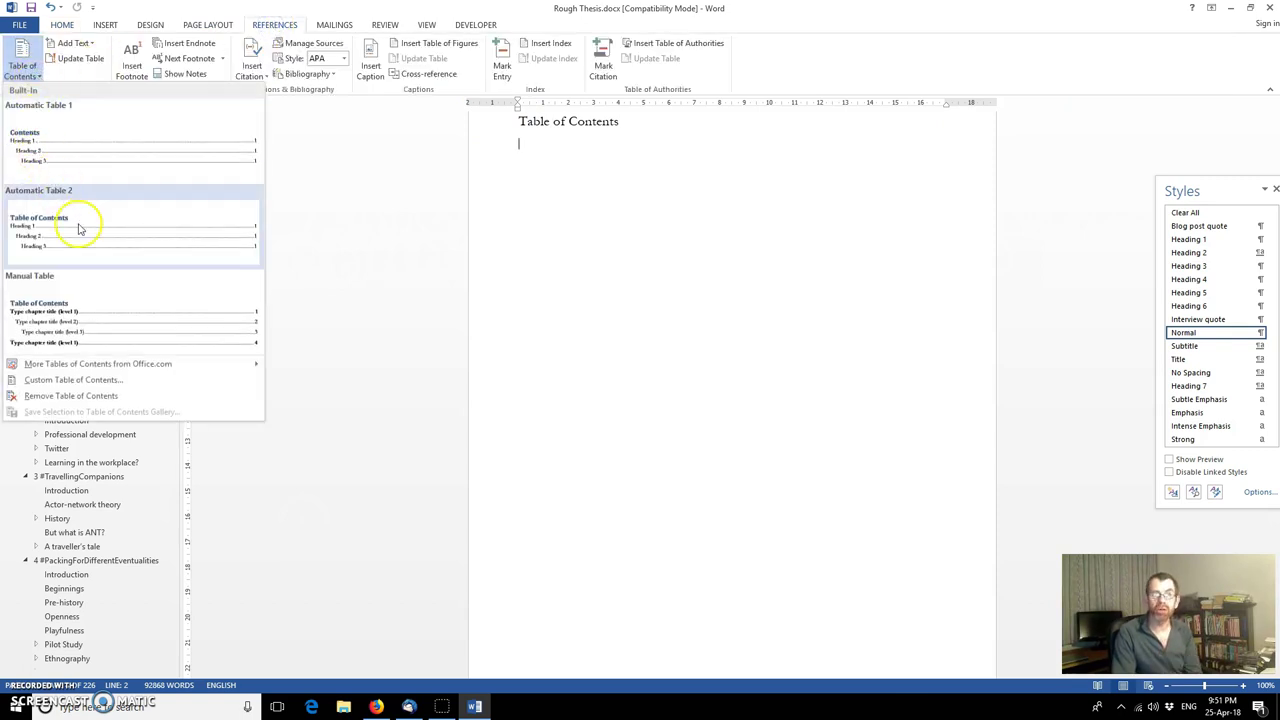
pyautogui.click(85, 162)
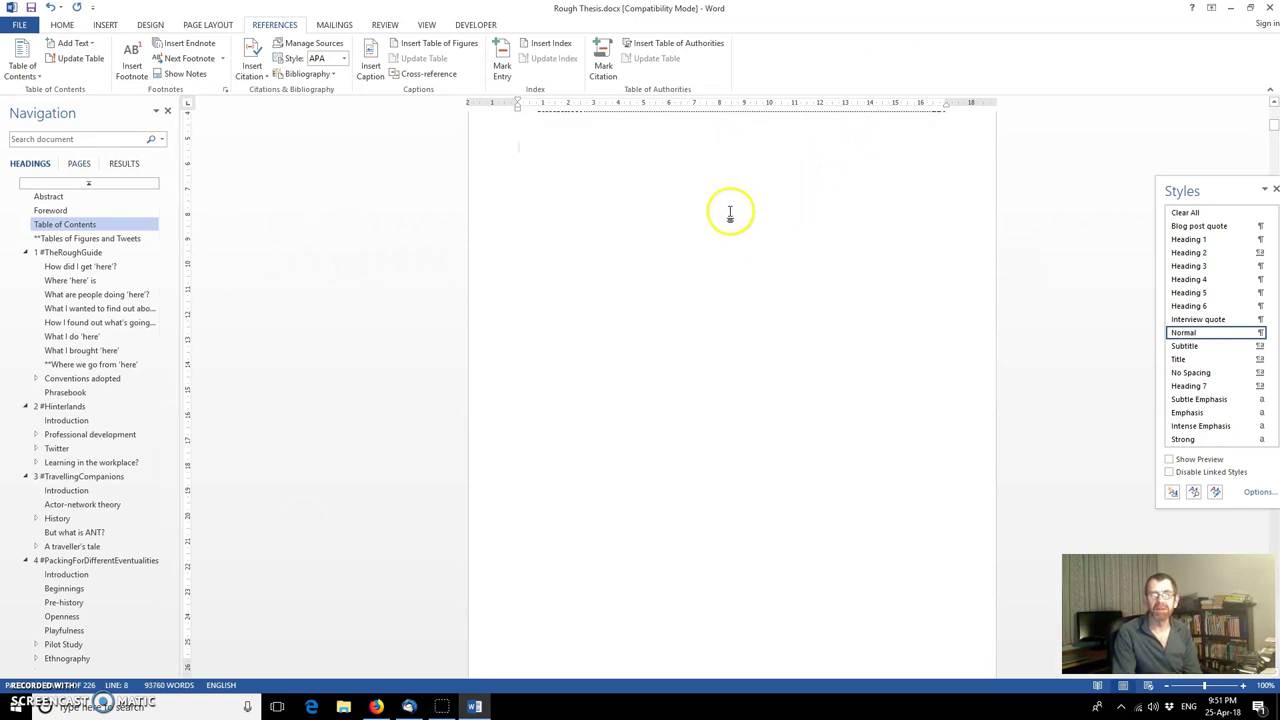
pyautogui.scroll(6, 720, 205)
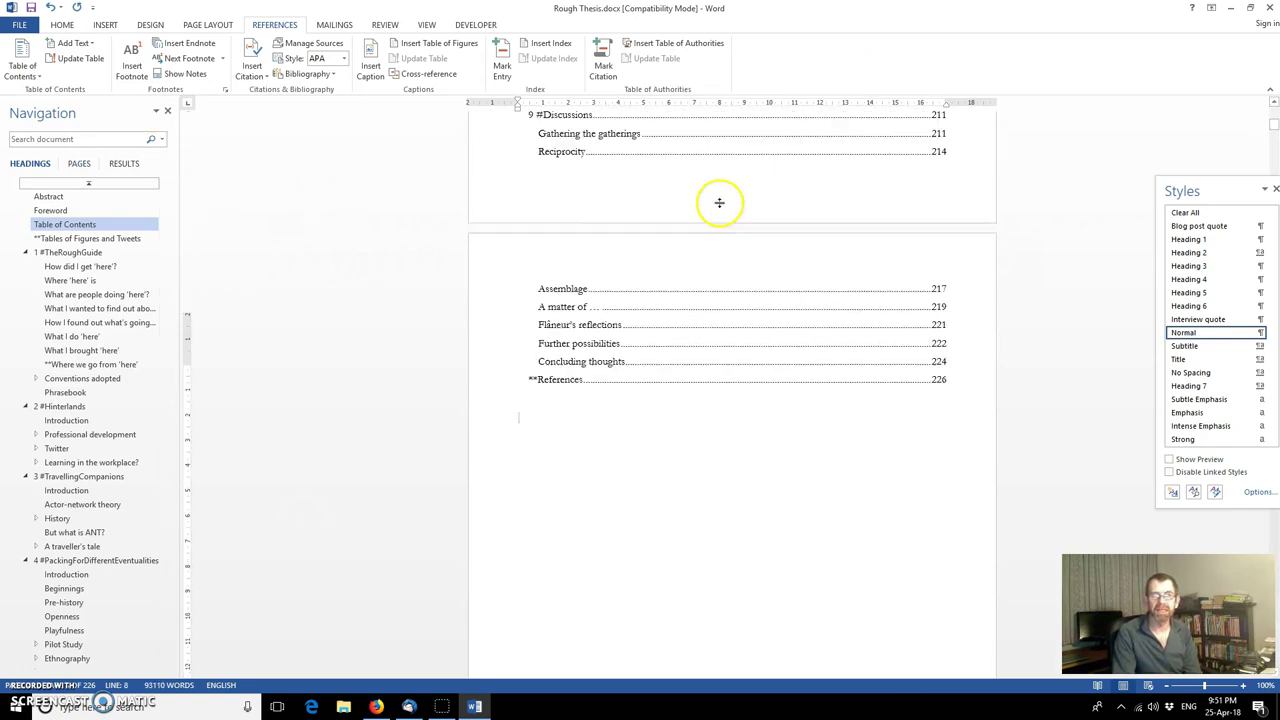
pyautogui.scroll(10, 720, 205)
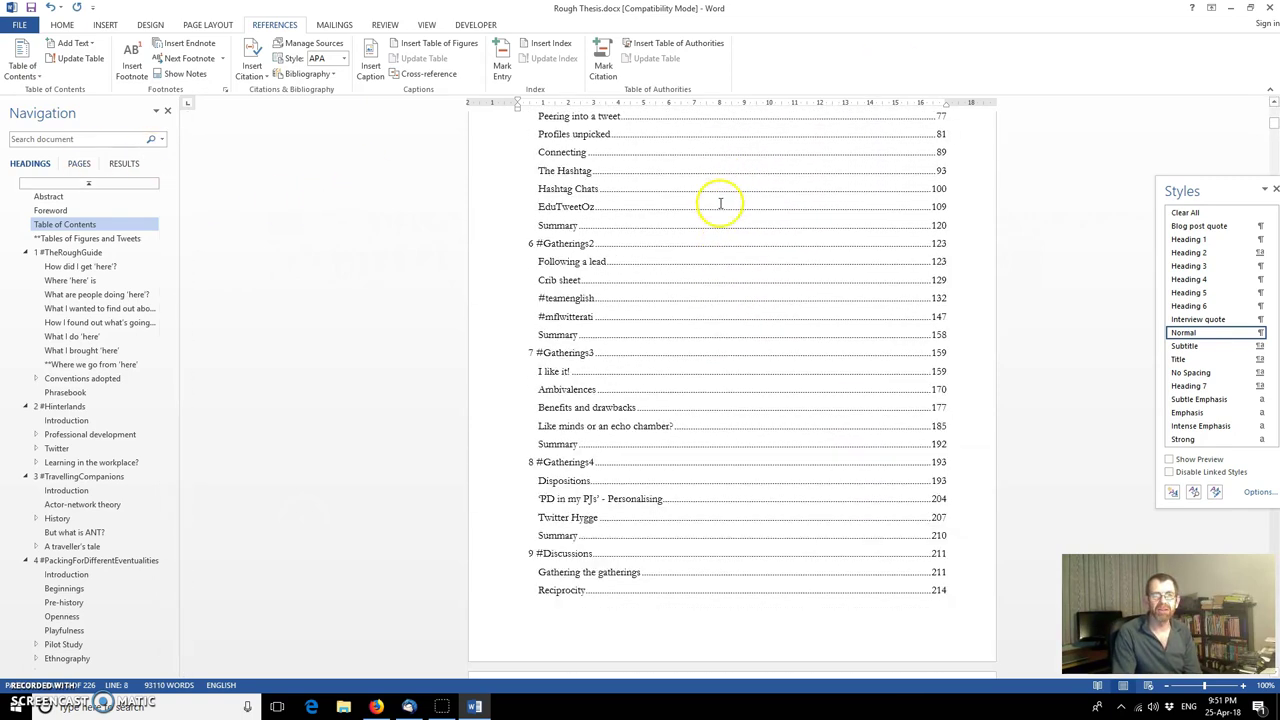
pyautogui.click(59, 227)
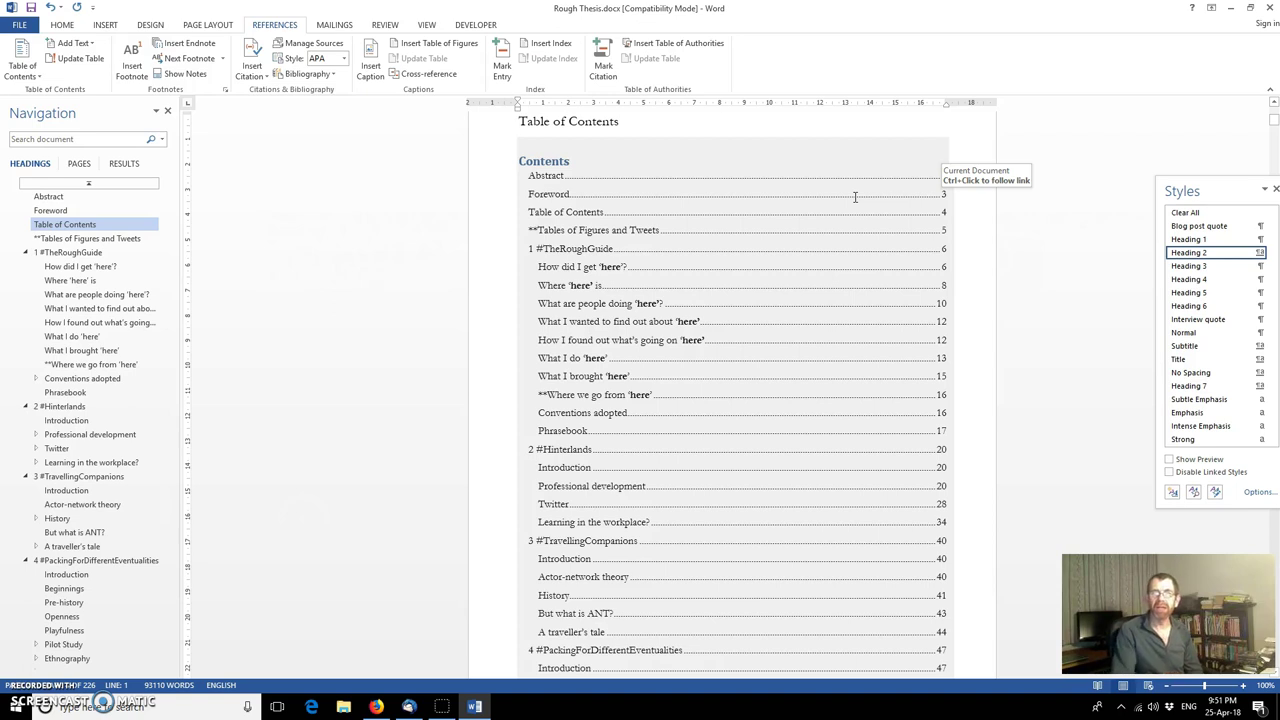
# Update the entire table of contents field to refresh all page numbers.
pyautogui.click(828, 184)
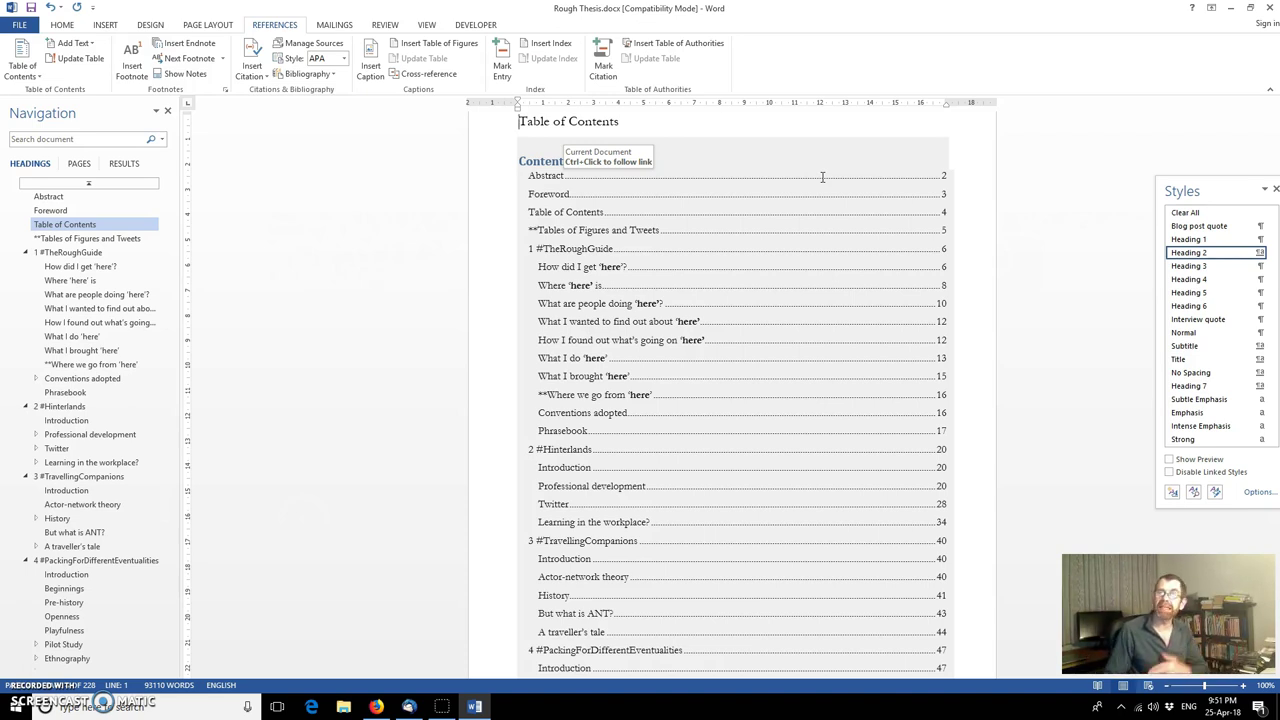
pyautogui.rightClick(656, 234)
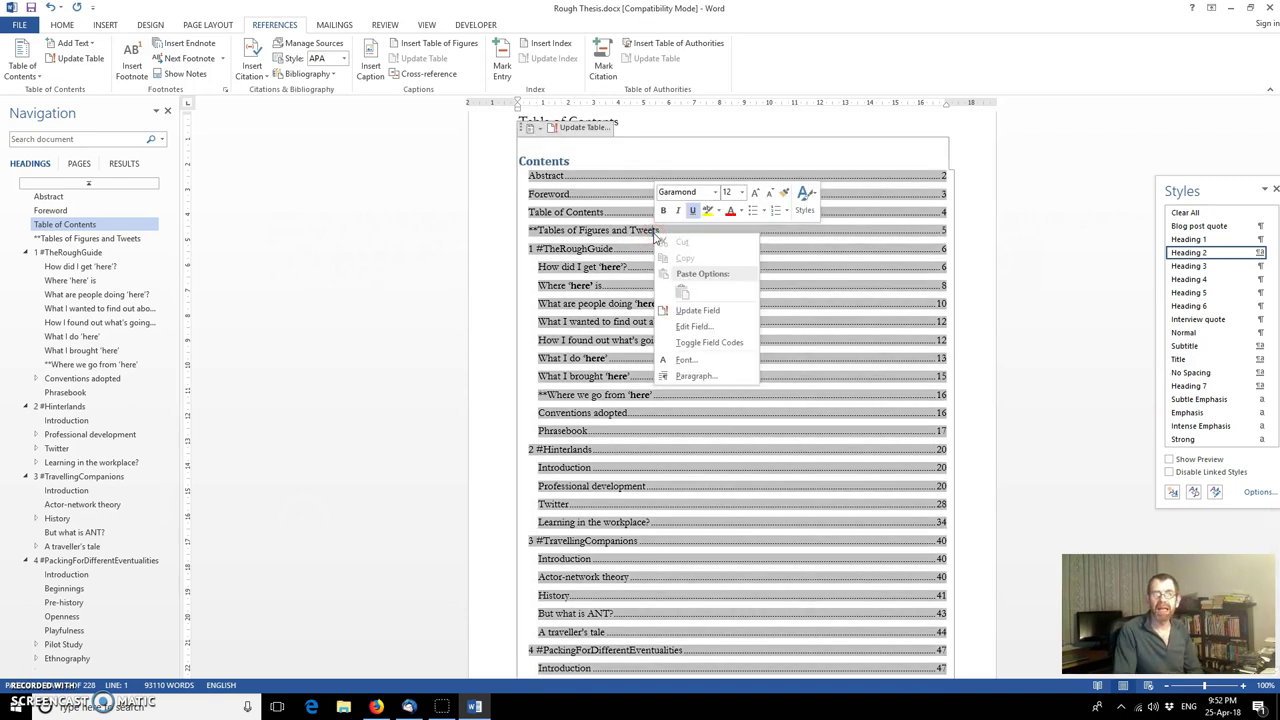
pyautogui.click(697, 311)
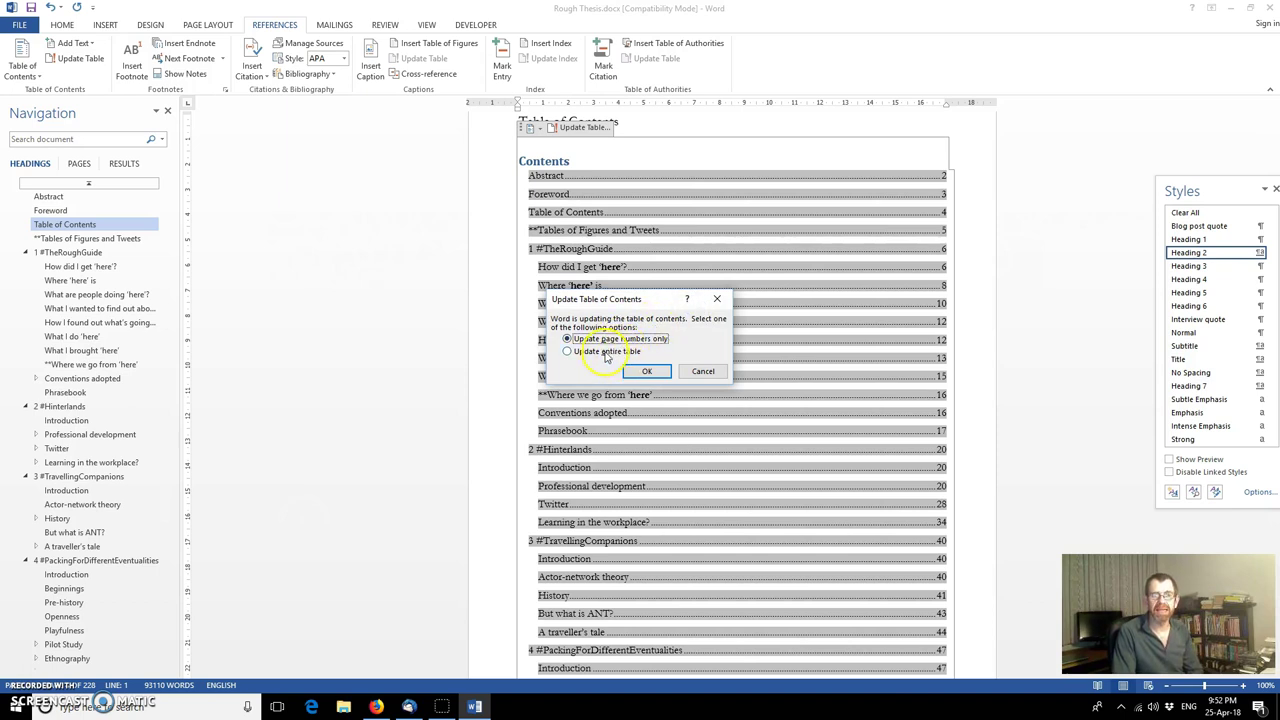
pyautogui.click(605, 352)
pyautogui.click(645, 373)
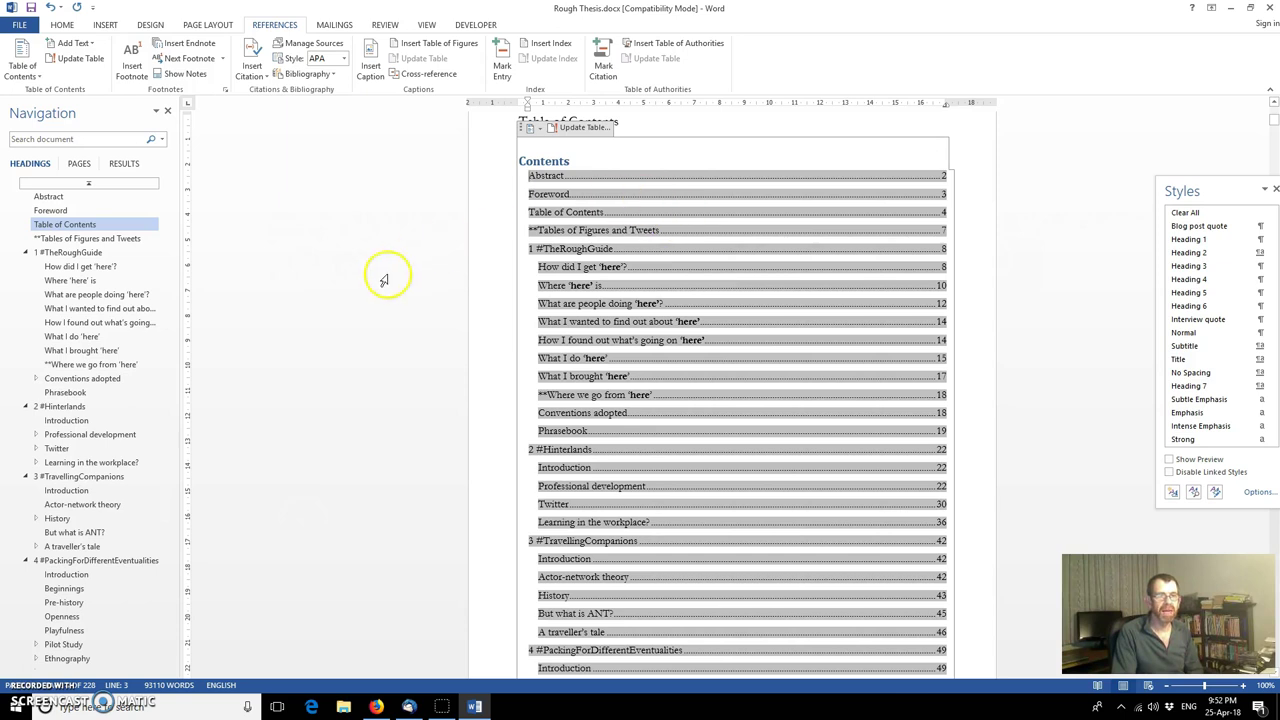
# Remove the automatic table of contents and open the Custom Table of Contents settings.
pyautogui.click(27, 76)
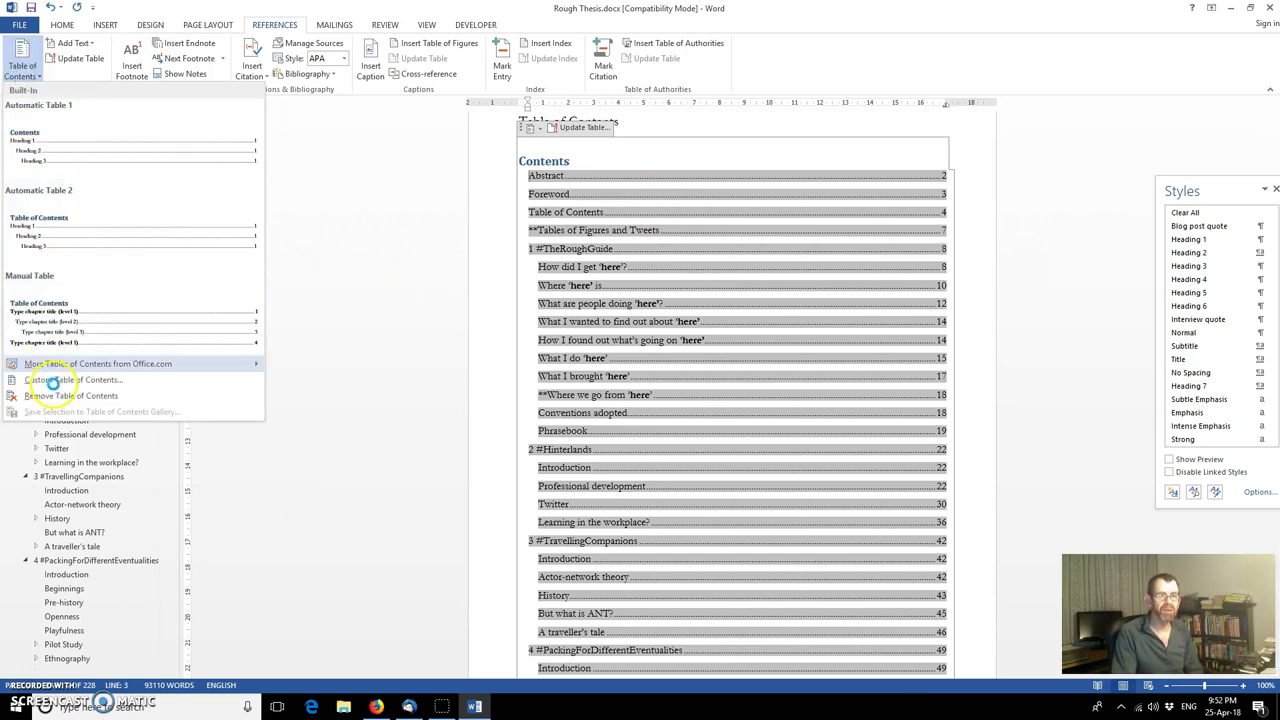
pyautogui.click(67, 396)
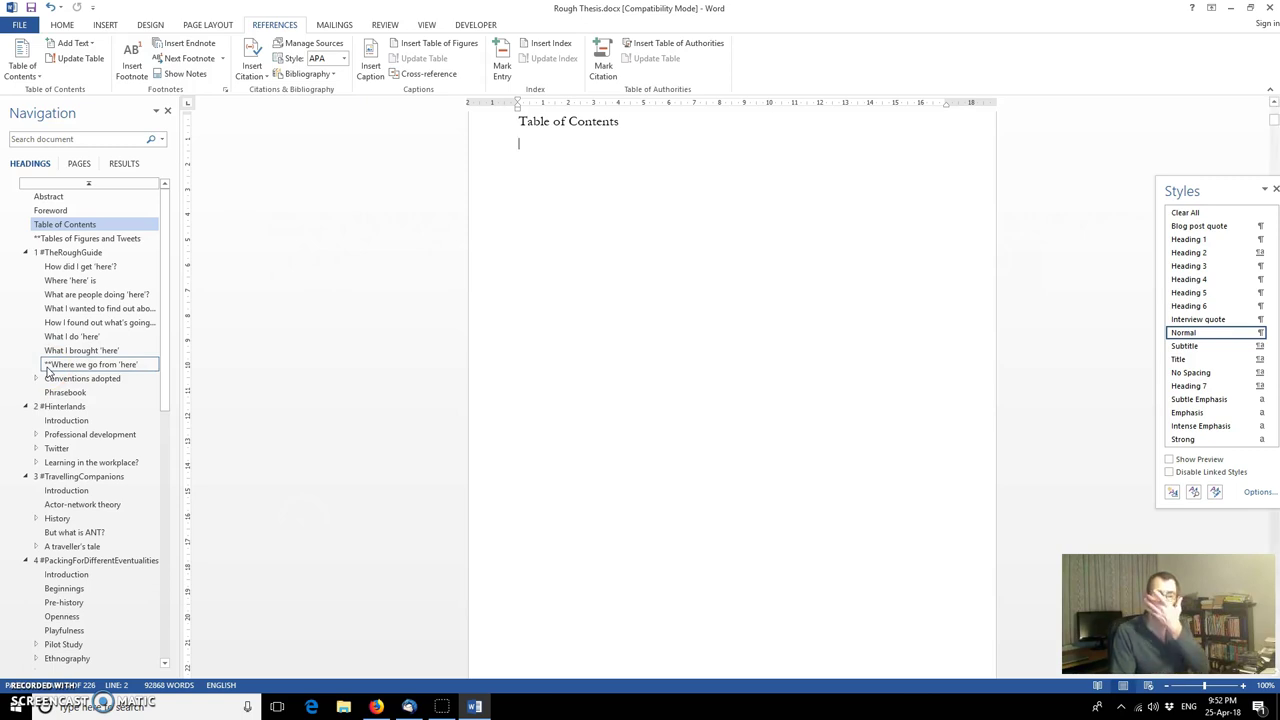
pyautogui.click(23, 70)
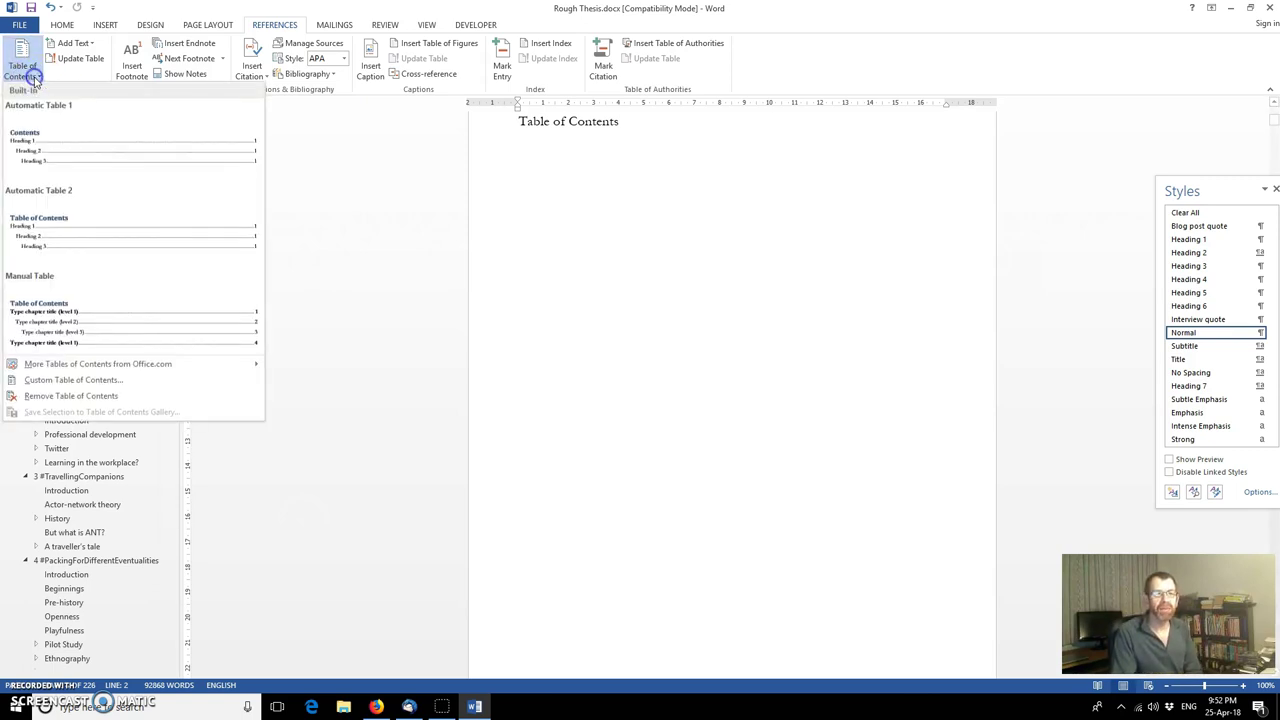
pyautogui.click(48, 381)
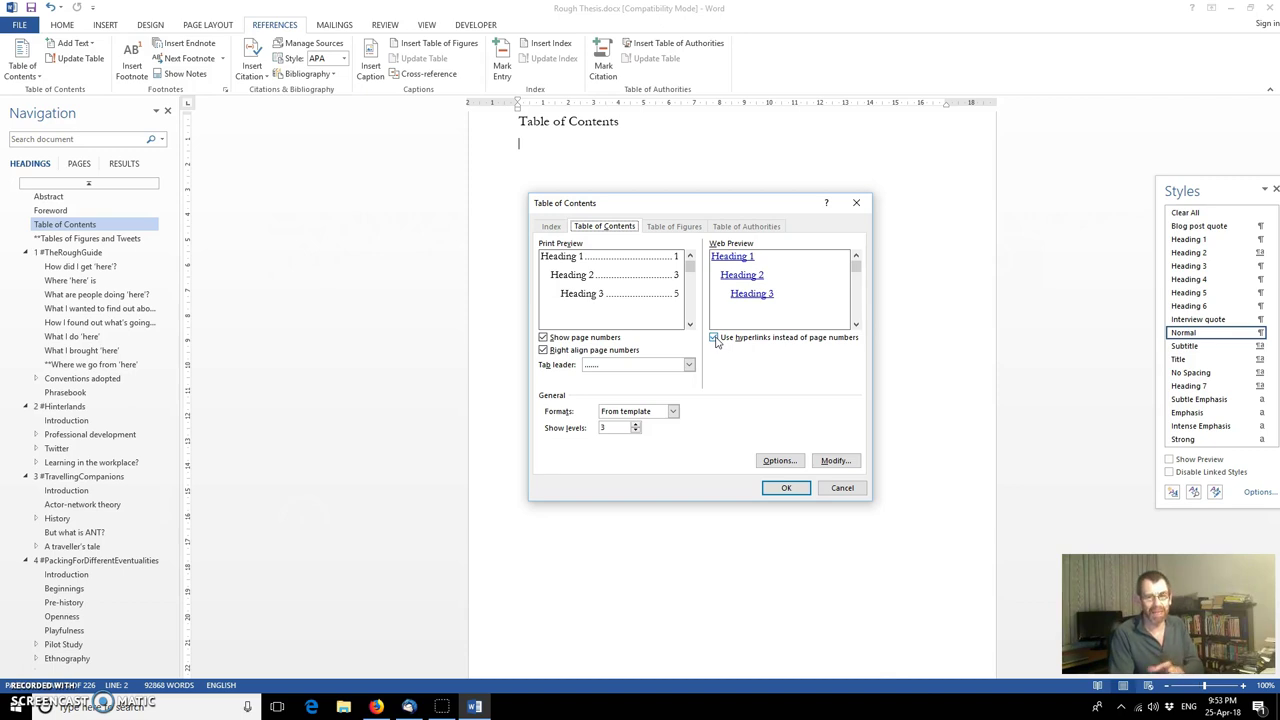
# Turn off hyperlinks for the web version and keep page numbers shown in the contents.
pyautogui.click(714, 338)
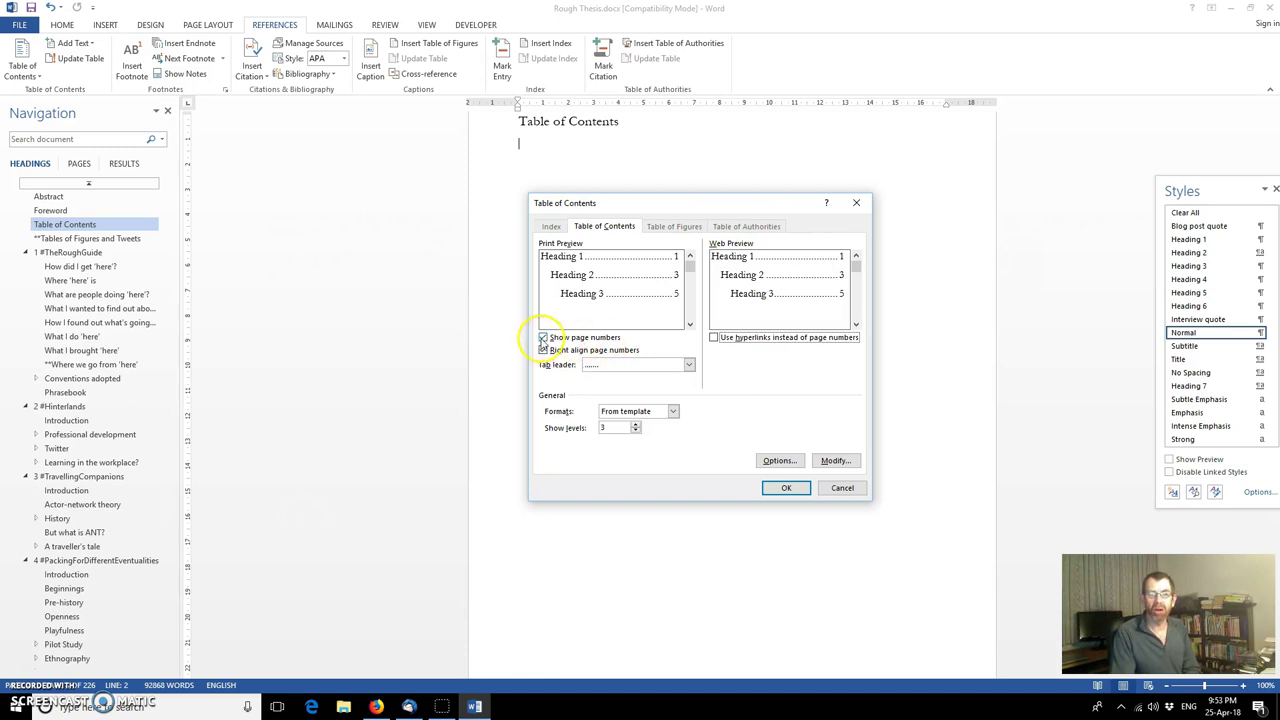
pyautogui.click(544, 339)
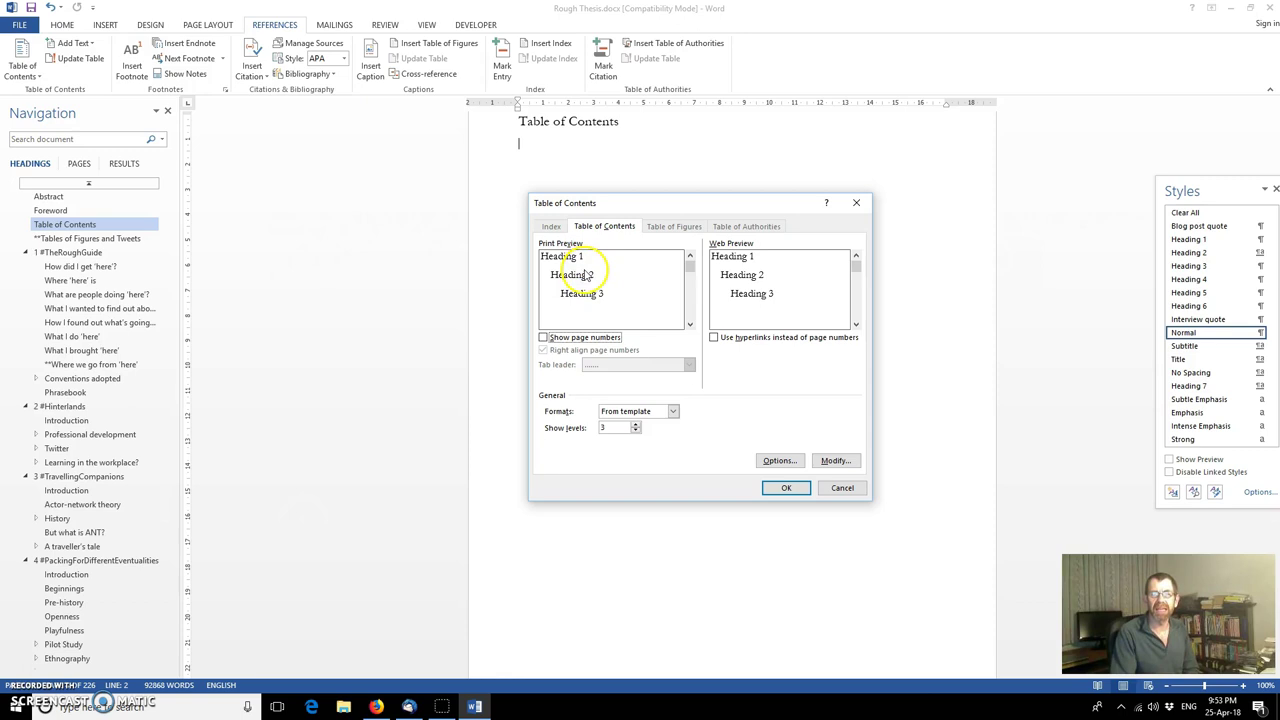
pyautogui.click(543, 338)
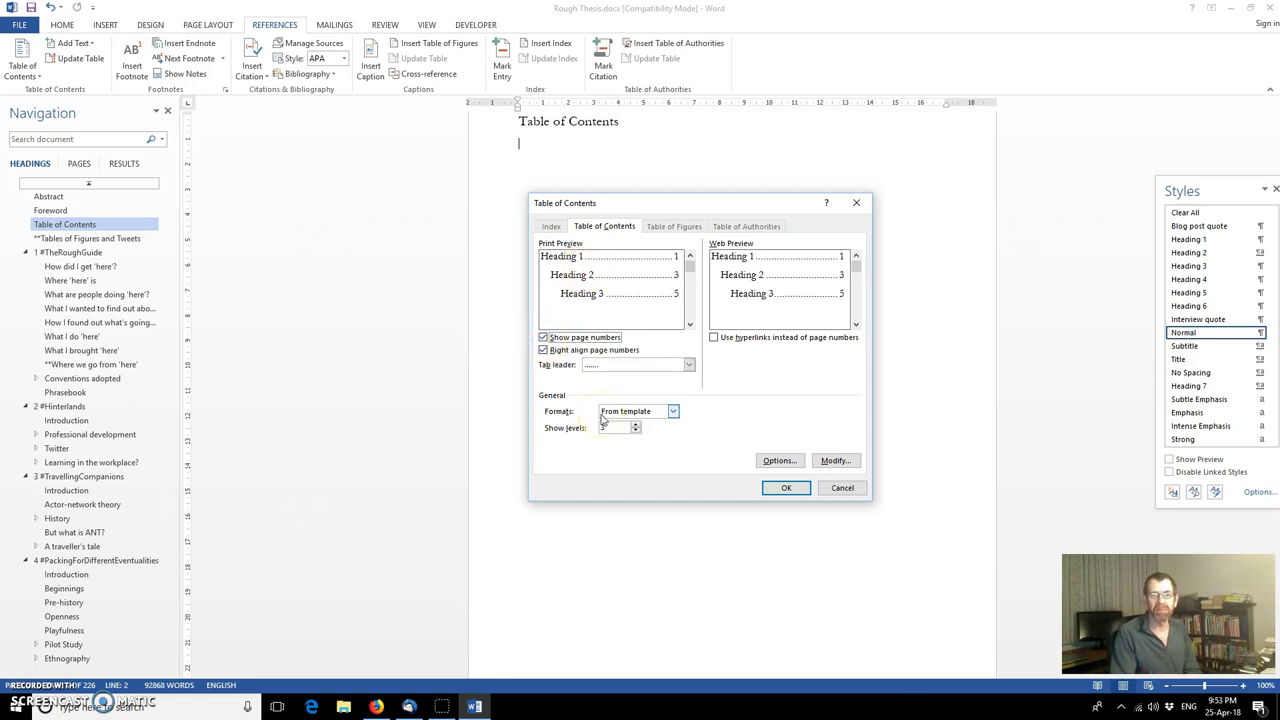
pyautogui.click(543, 351)
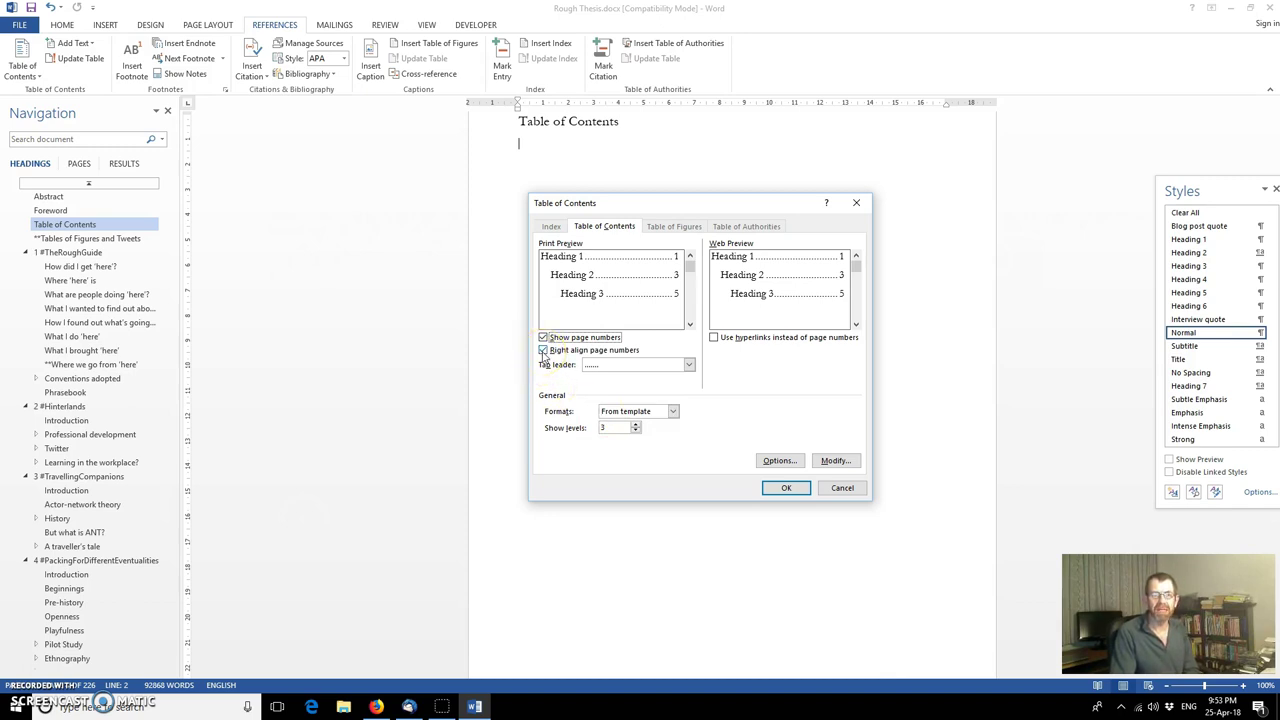
# Keep page numbers right-aligned and change the tab leader to a solid underline.
pyautogui.click(543, 351)
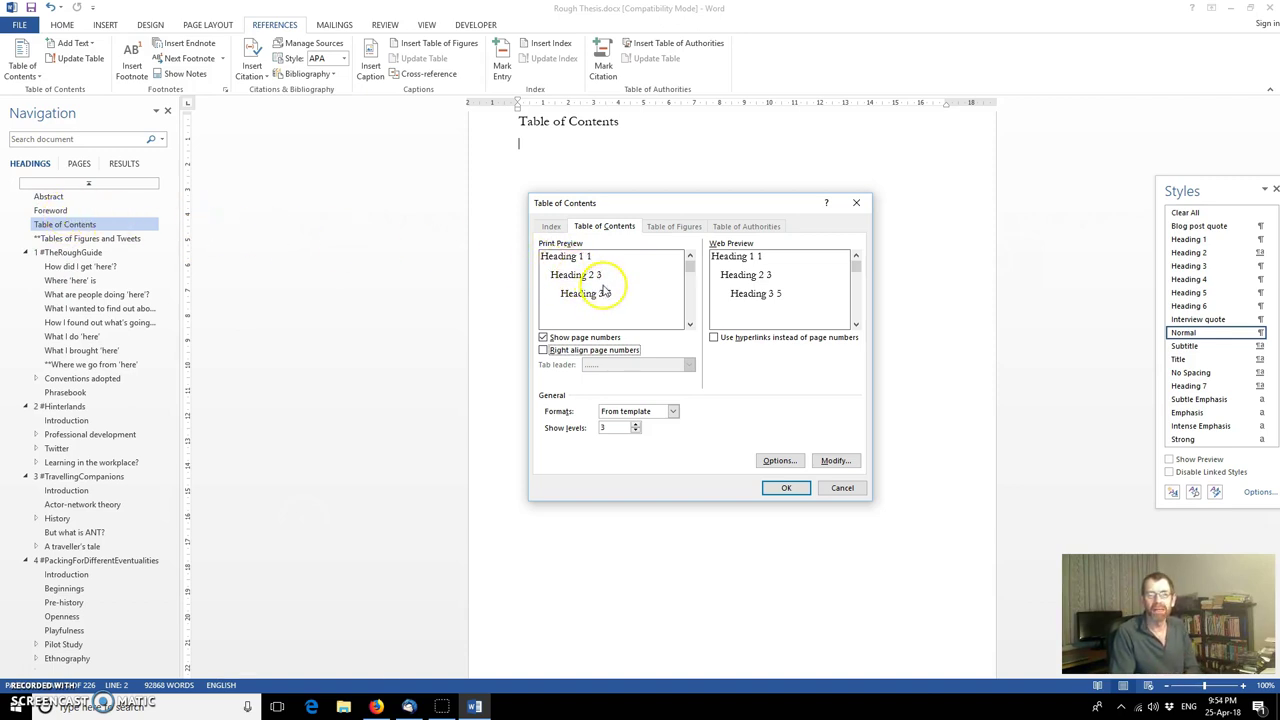
pyautogui.click(544, 351)
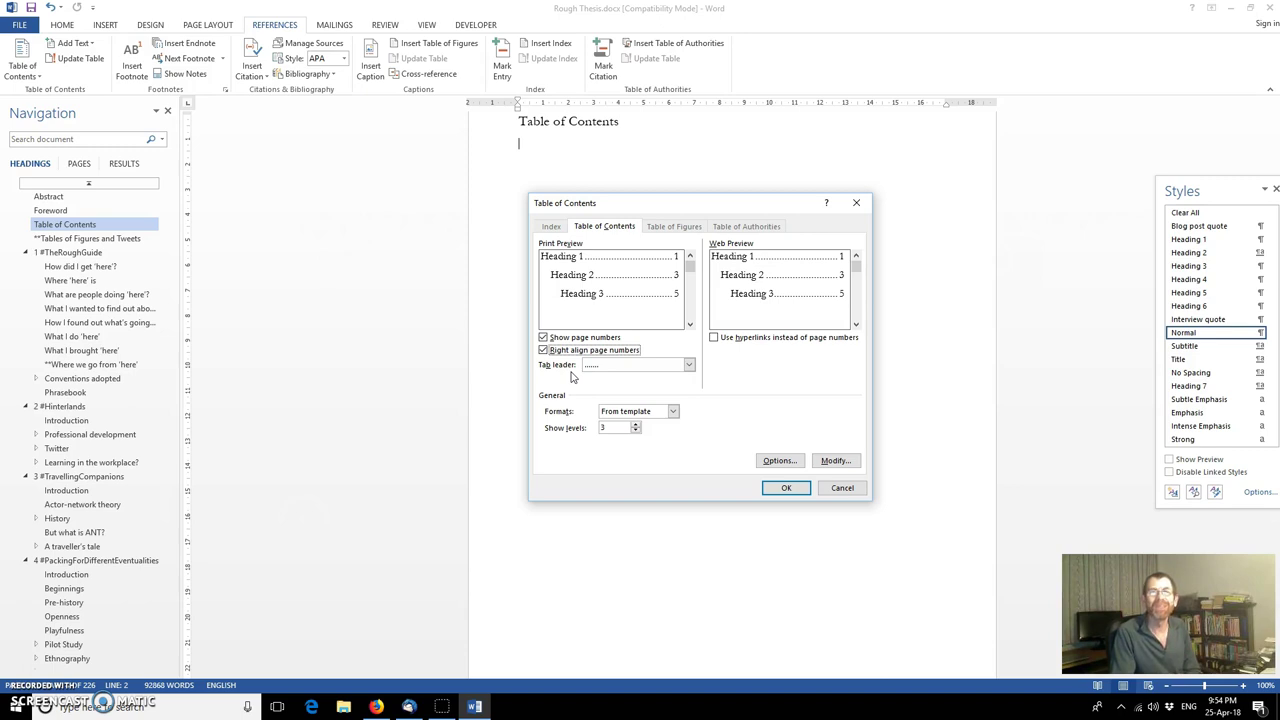
pyautogui.click(579, 379)
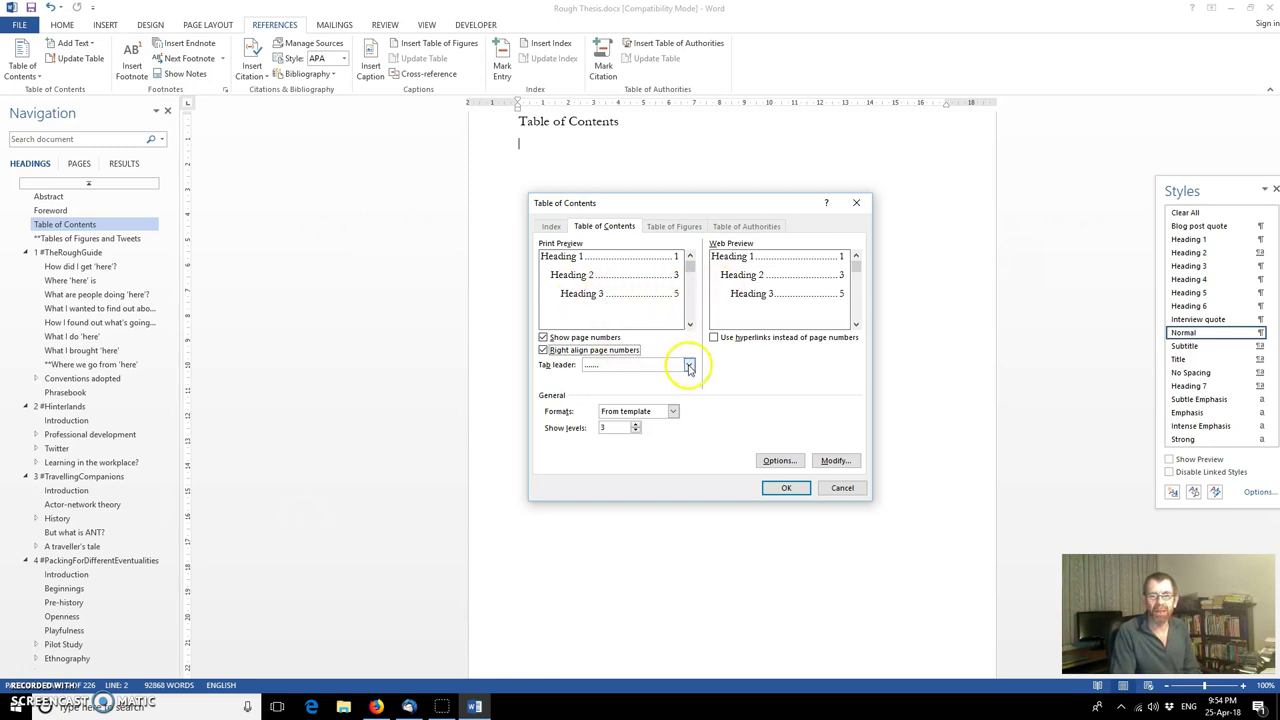
pyautogui.click(688, 364)
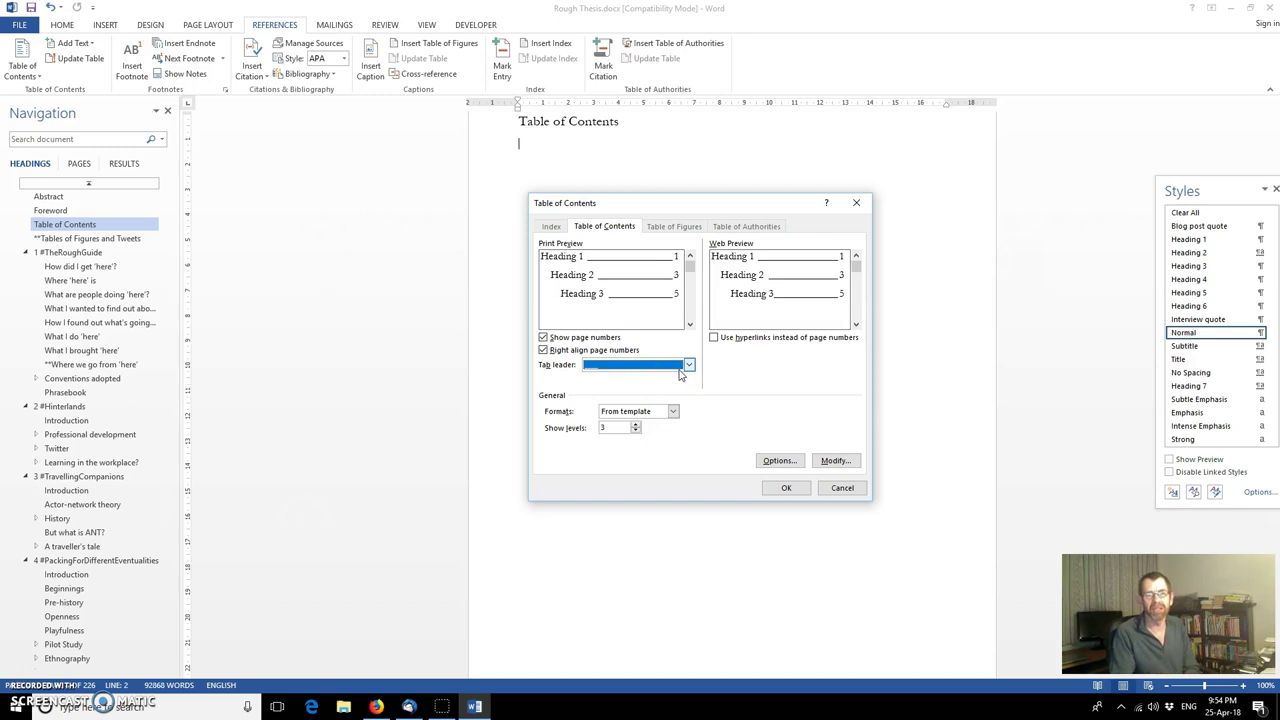
pyautogui.click(742, 372)
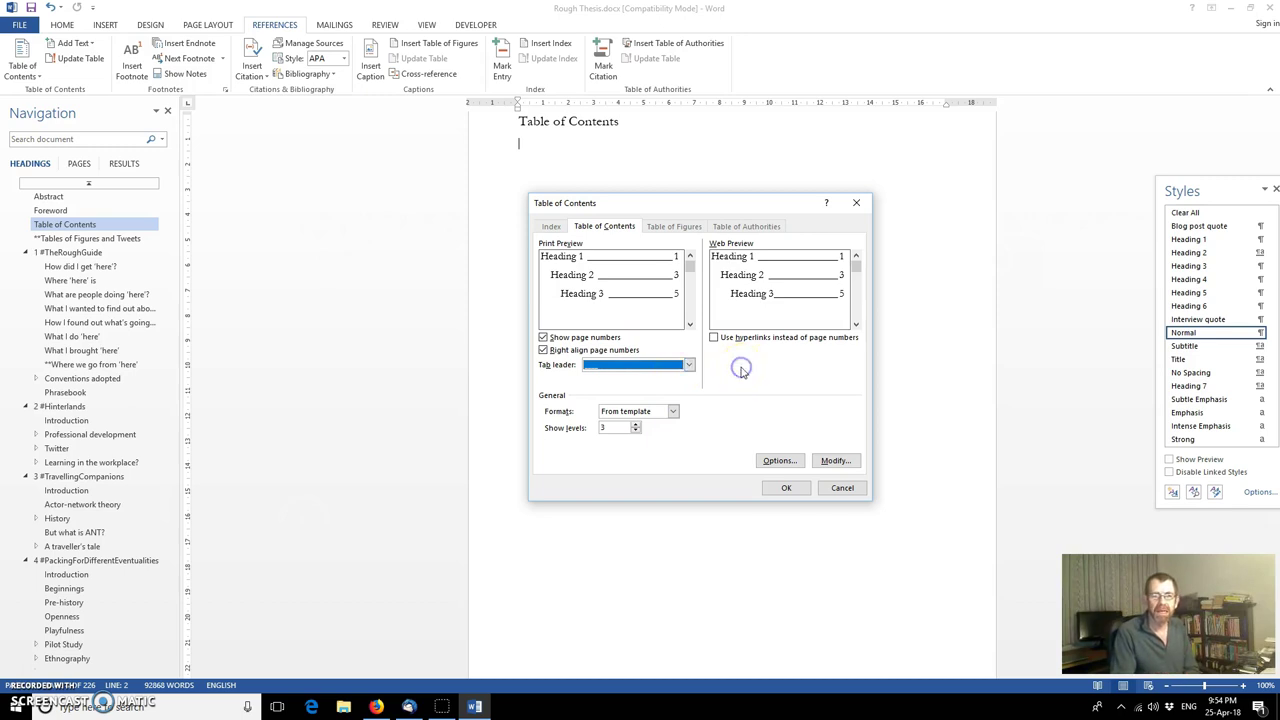
# Preview Classic and Fancy formats, revert to From template, and show 4 heading levels.
pyautogui.click(673, 411)
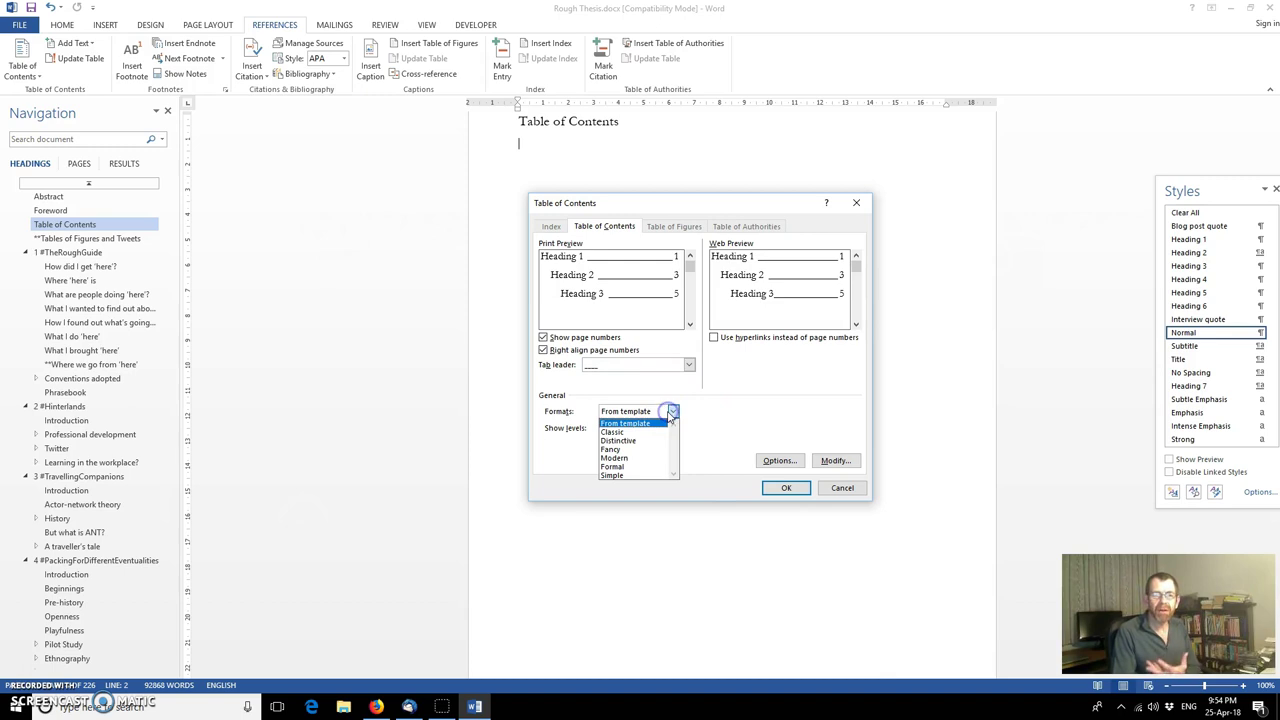
pyautogui.click(632, 430)
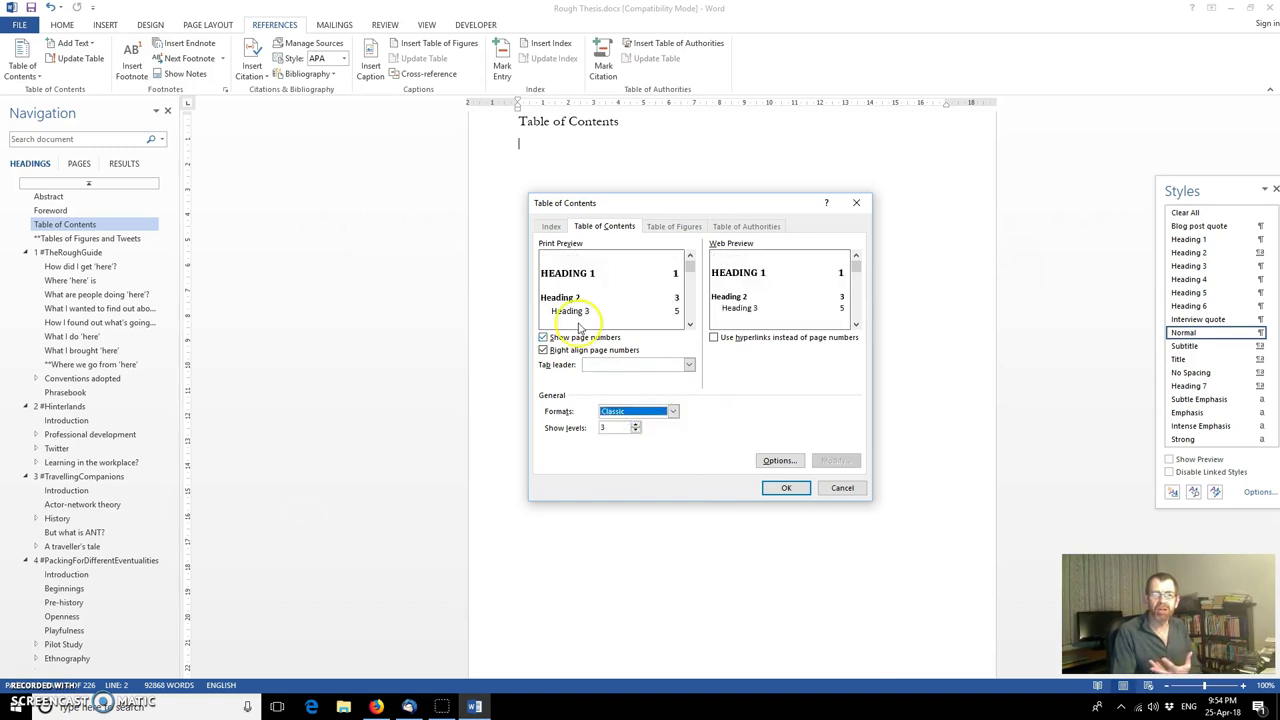
pyautogui.click(673, 411)
pyautogui.click(645, 452)
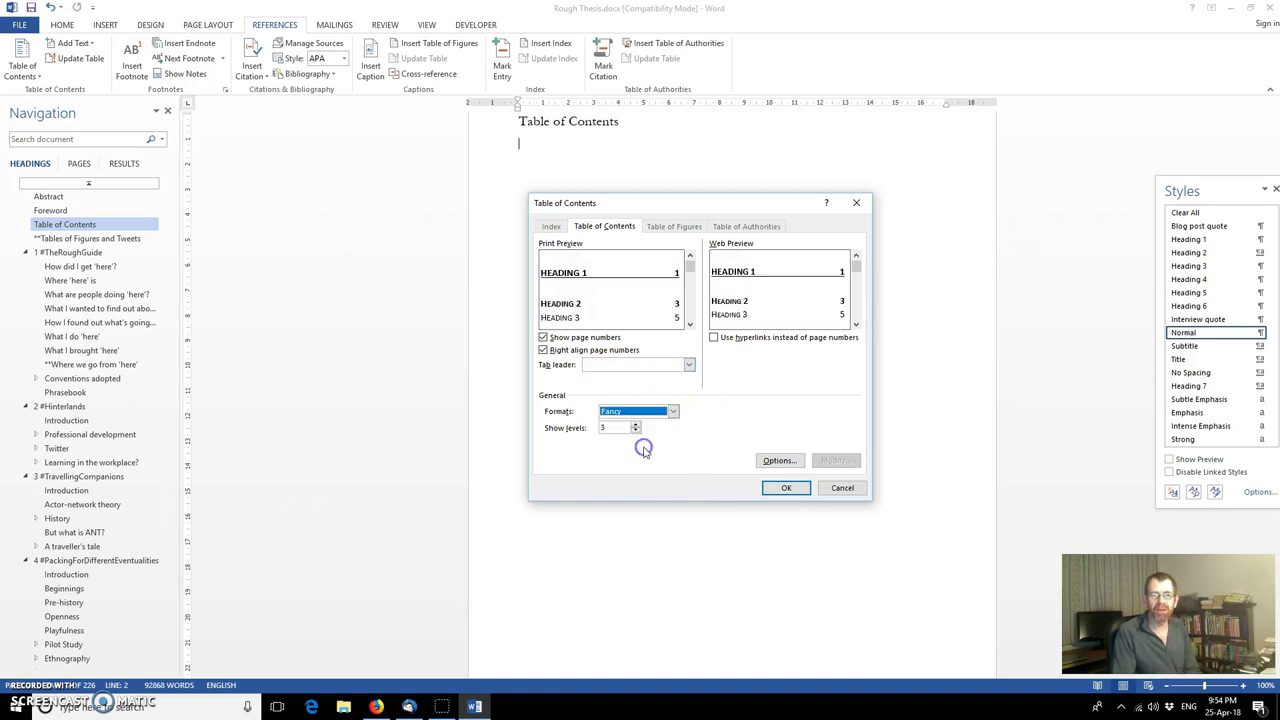
pyautogui.click(672, 414)
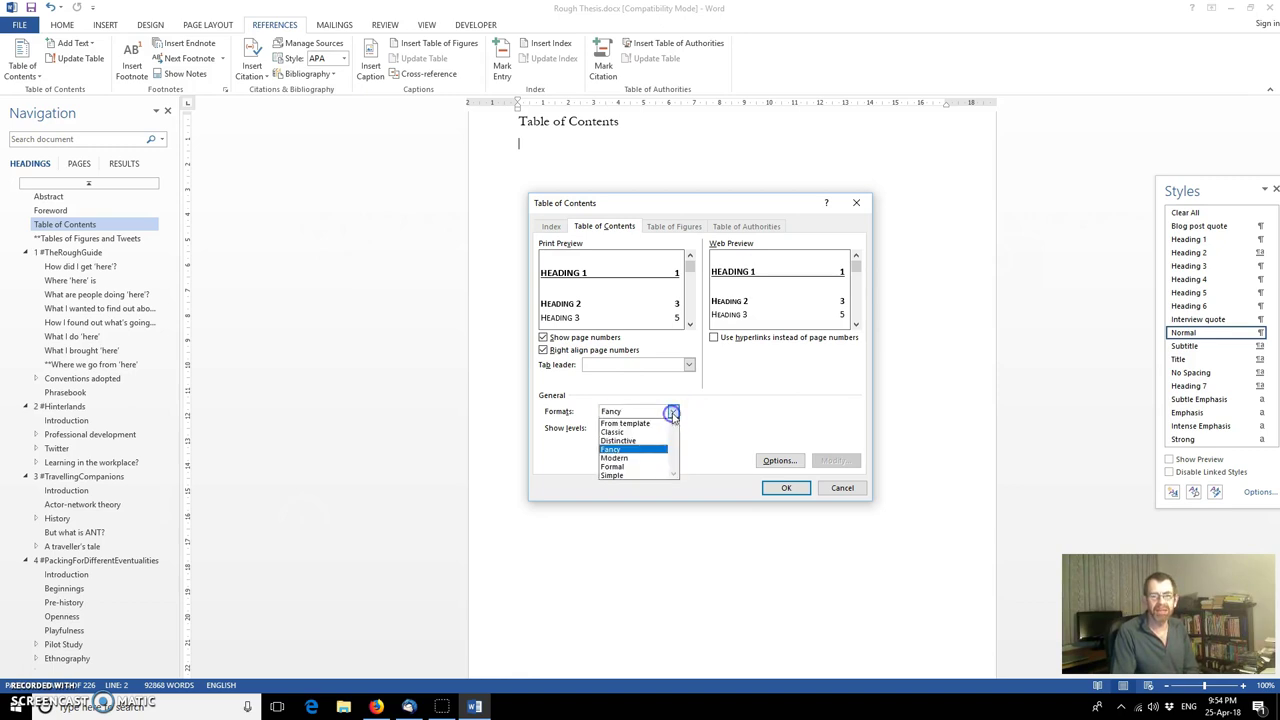
pyautogui.click(645, 423)
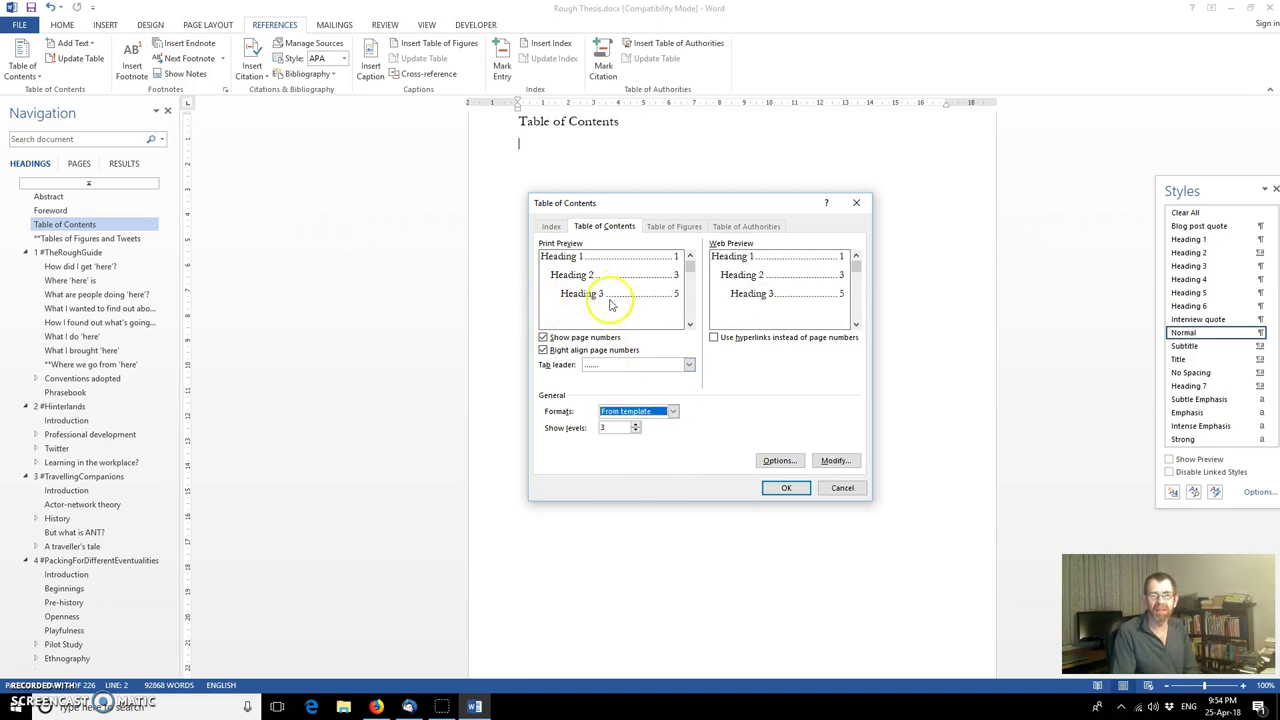
pyautogui.click(560, 436)
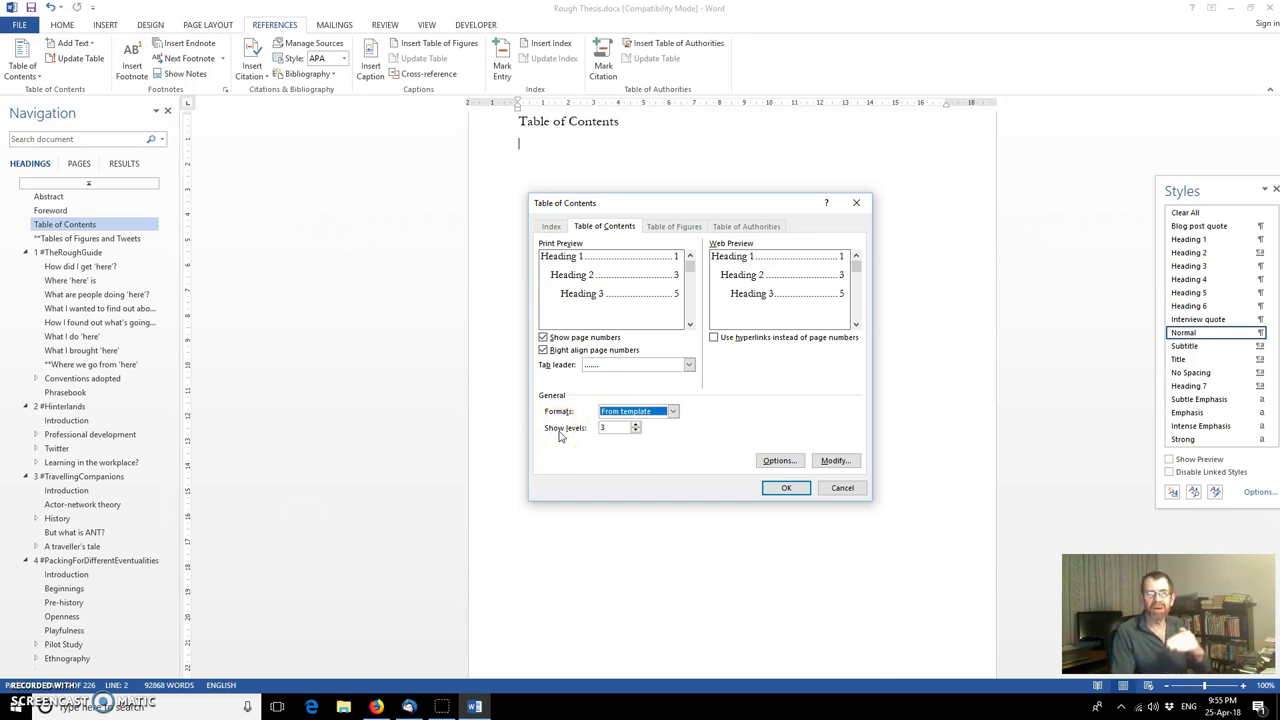
pyautogui.click(585, 436)
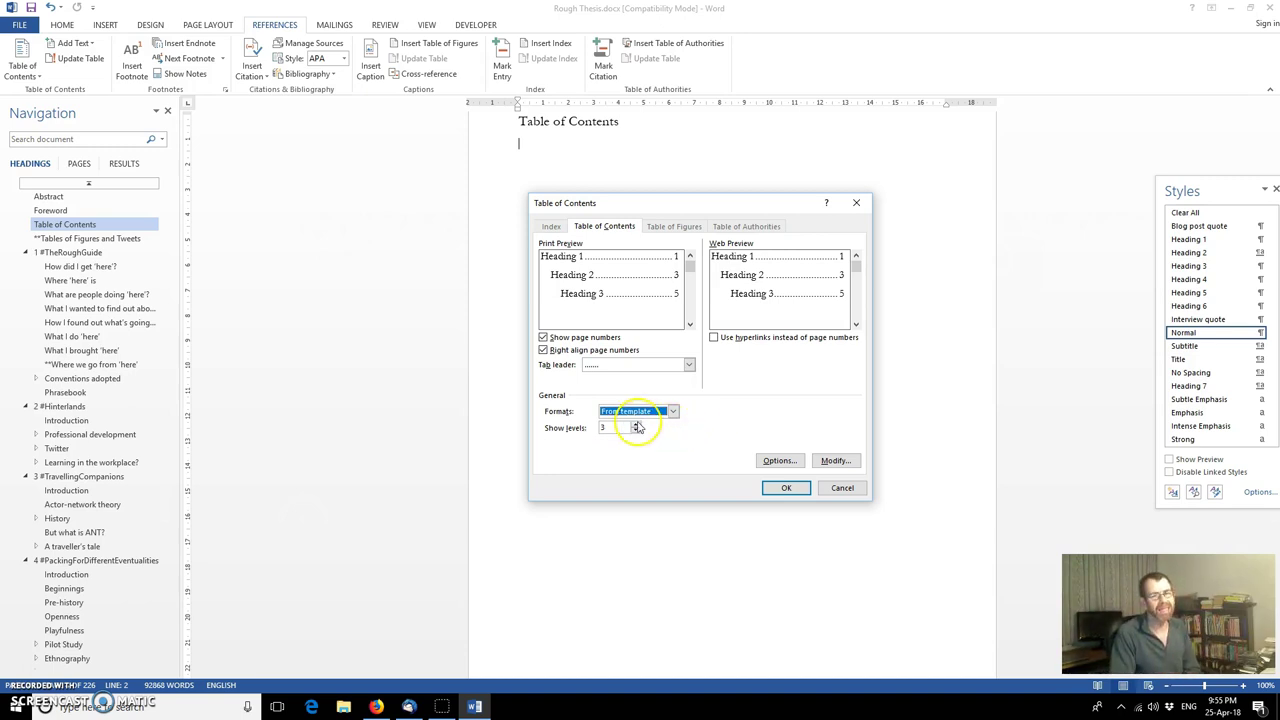
pyautogui.click(636, 424)
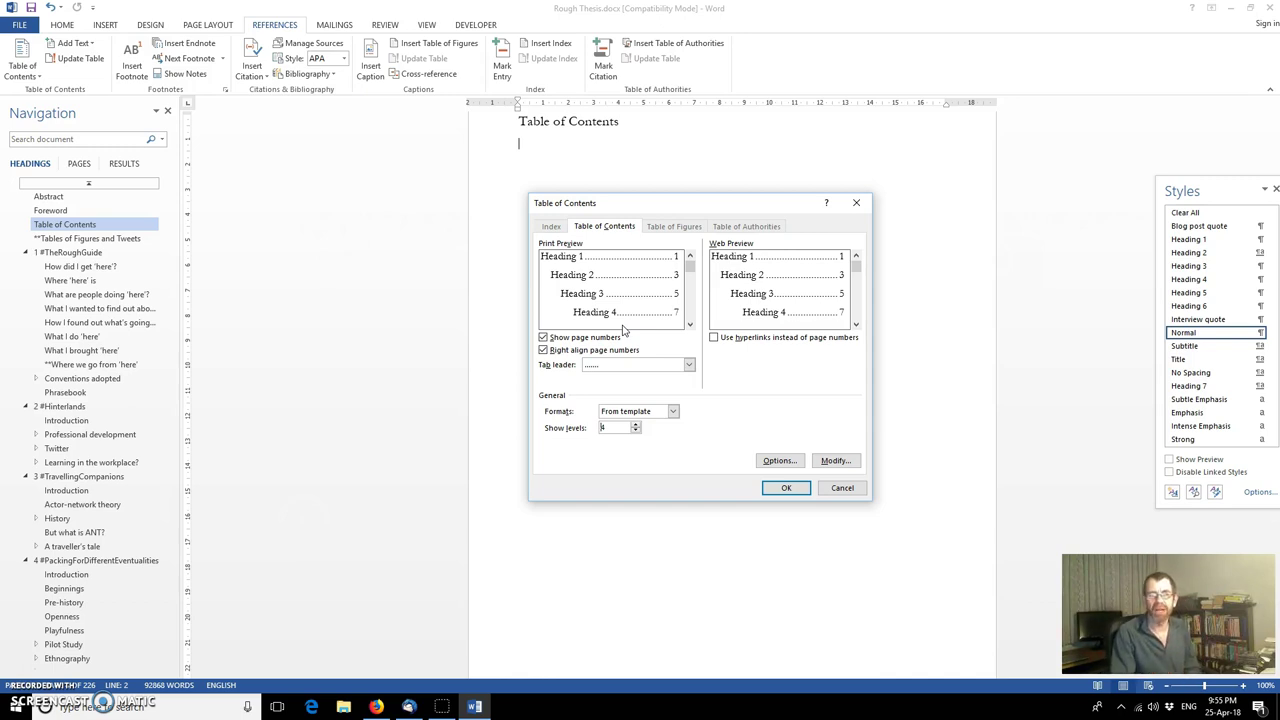
pyautogui.click(648, 374)
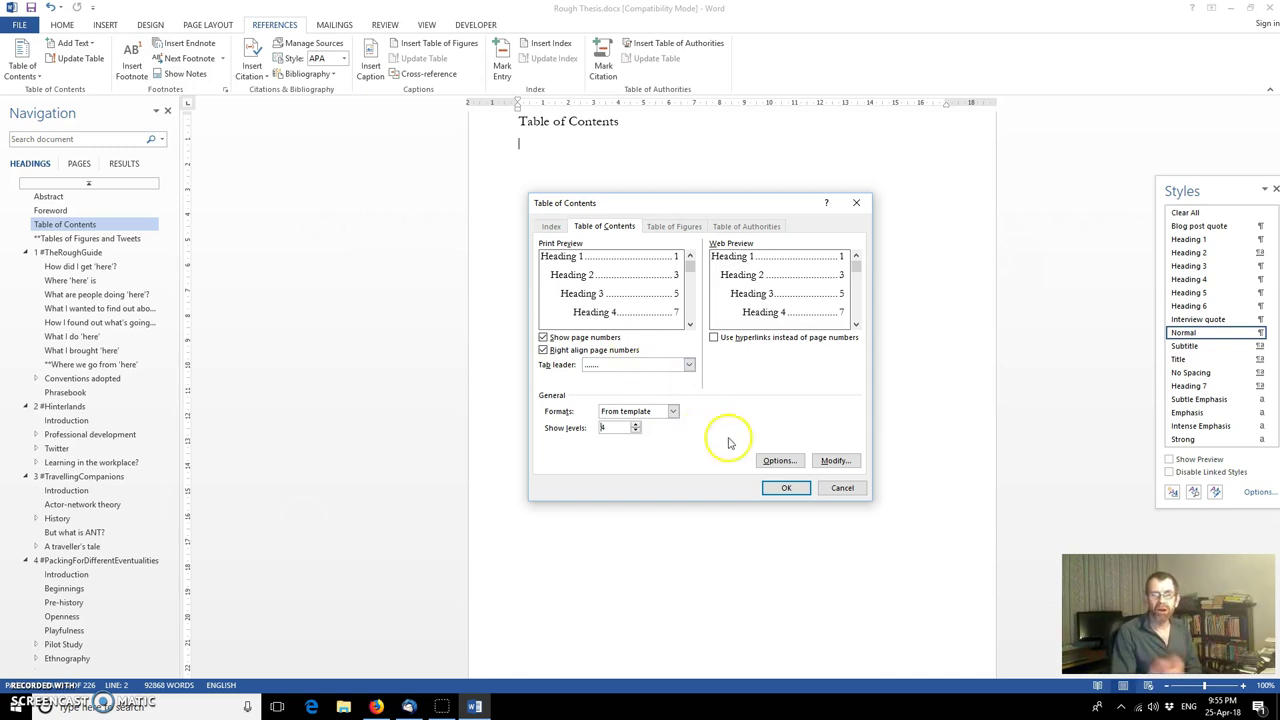
# In the contents Options, confirm Heading 1–4 map to TOC levels 1–4.
pyautogui.click(782, 463)
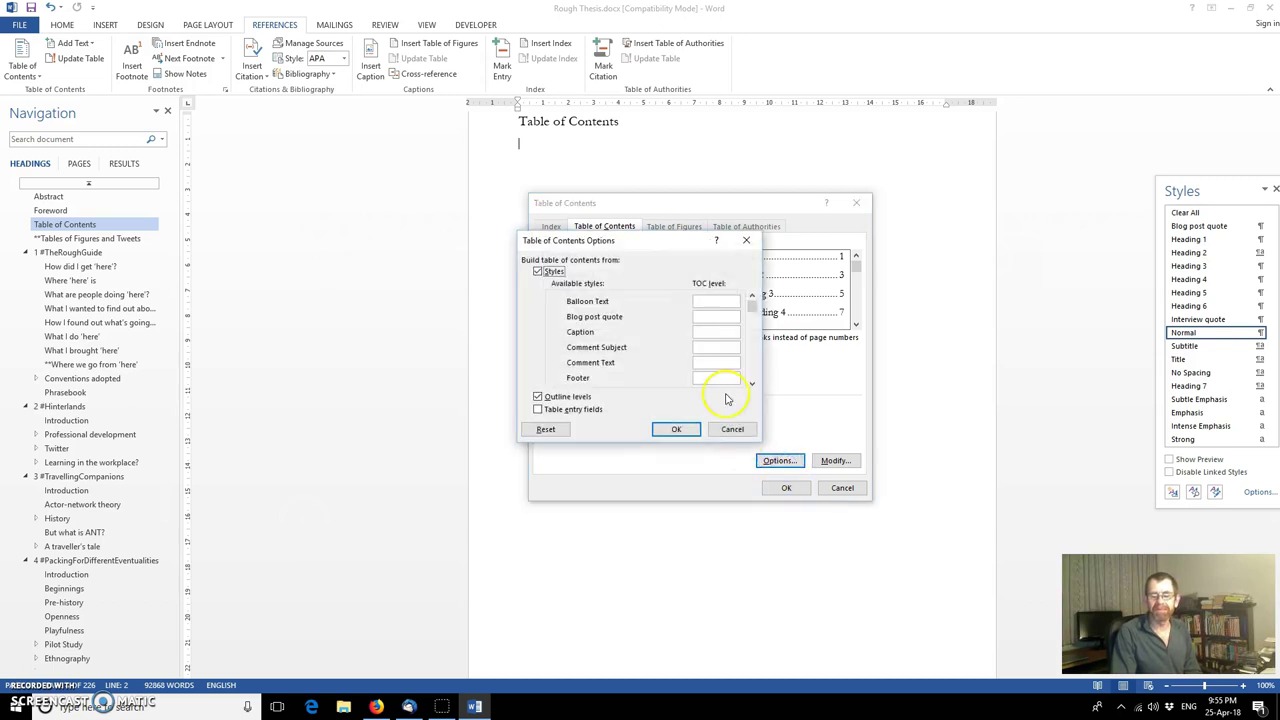
pyautogui.moveTo(633, 243); pyautogui.dragTo(616, 219)
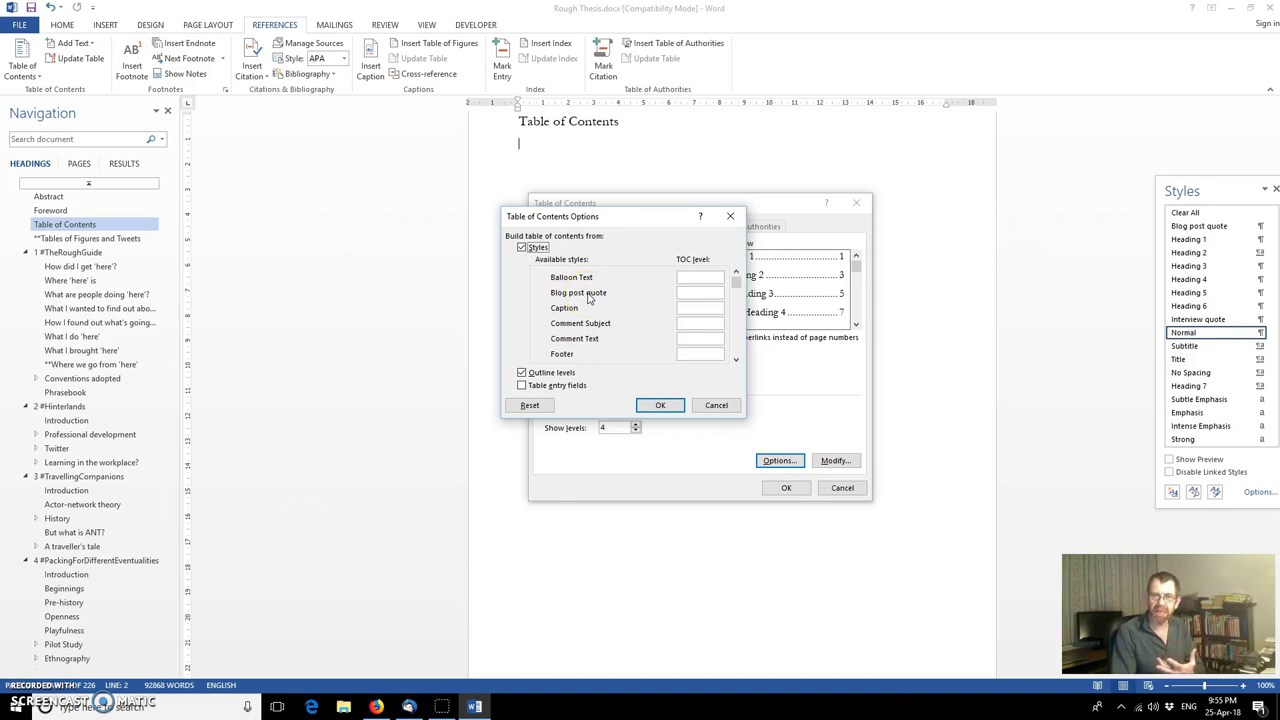
pyautogui.click(736, 362)
pyautogui.click(736, 362)
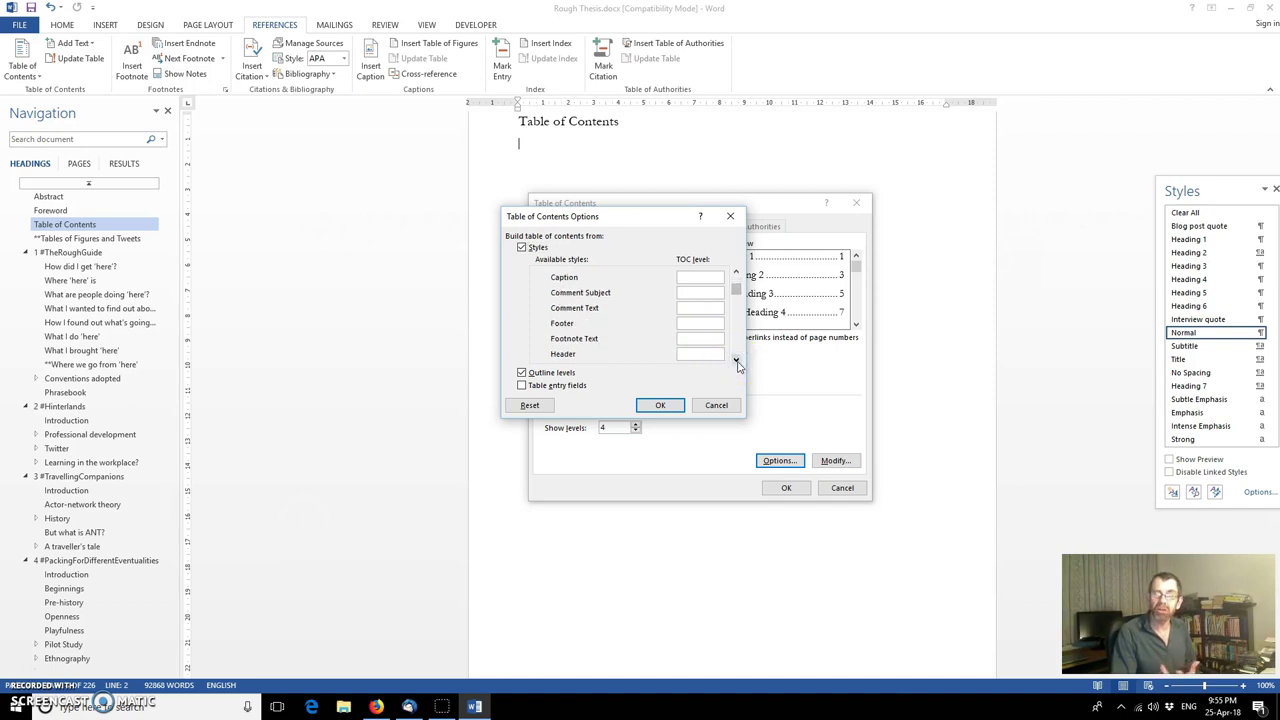
pyautogui.click(736, 362)
pyautogui.click(736, 362)
pyautogui.click(736, 362)
pyautogui.click(736, 362)
pyautogui.click(736, 362)
pyautogui.click(736, 362)
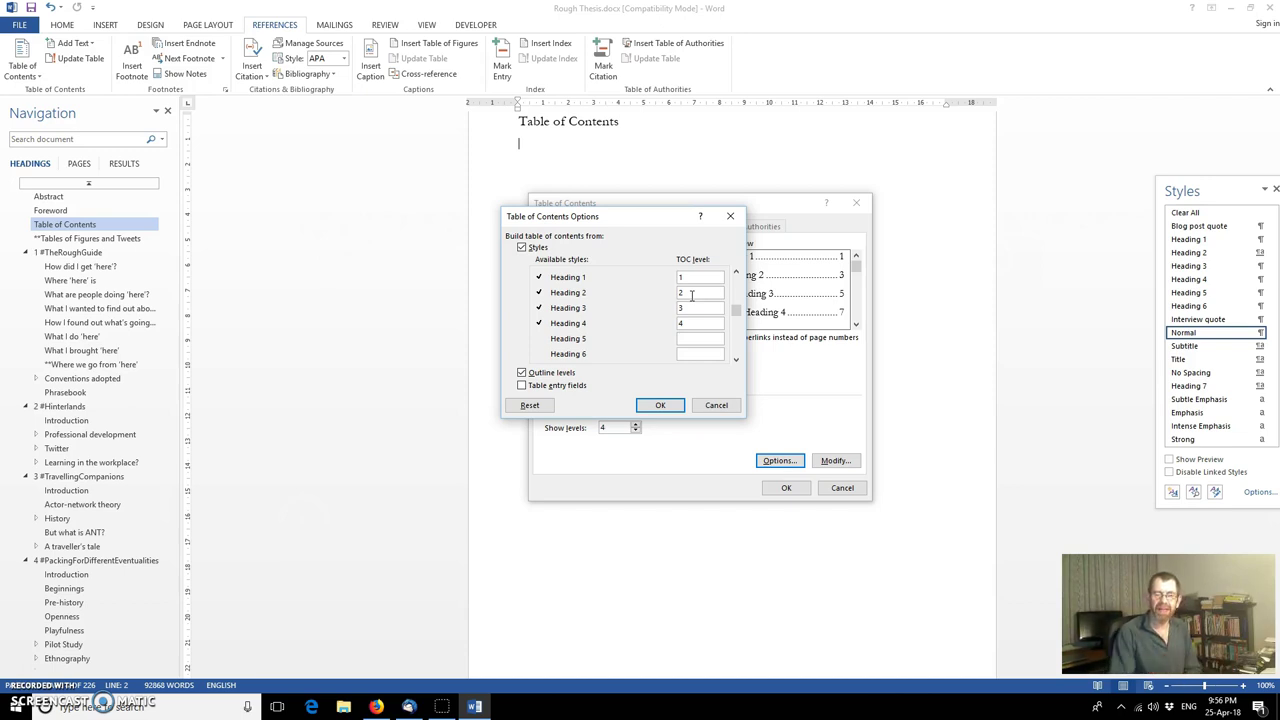
pyautogui.click(688, 289)
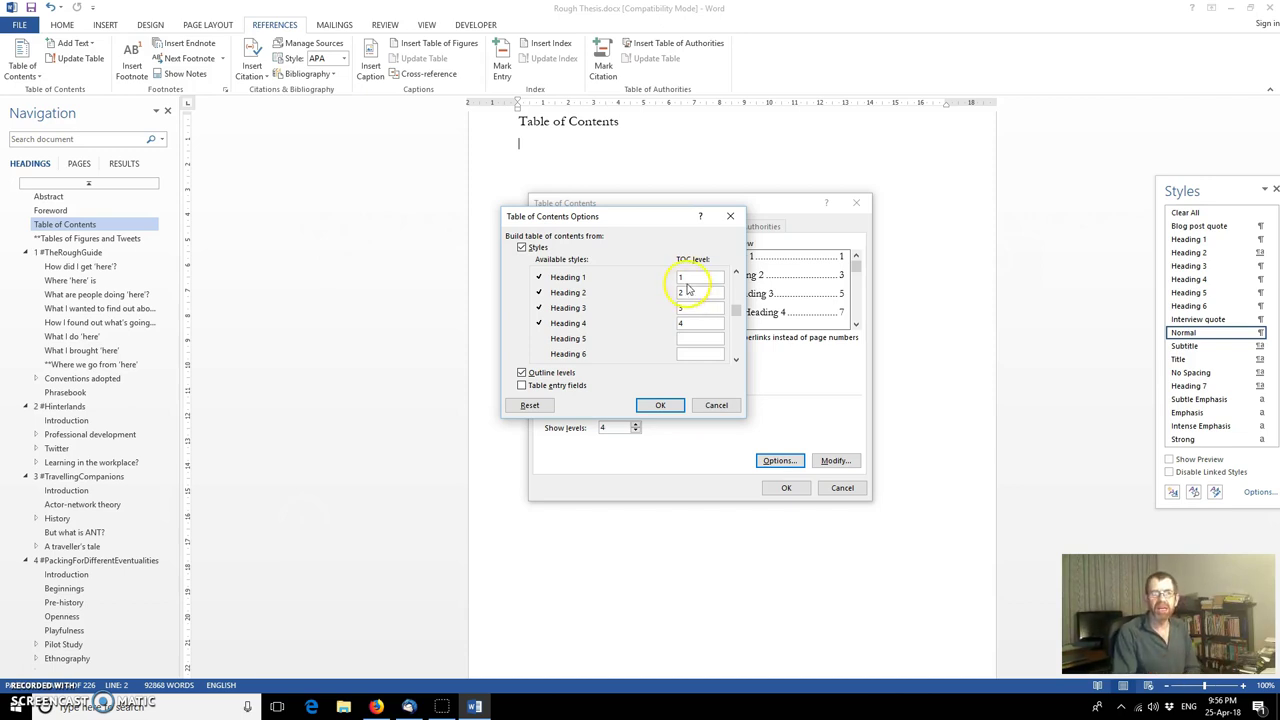
pyautogui.click(660, 407)
pyautogui.click(835, 460)
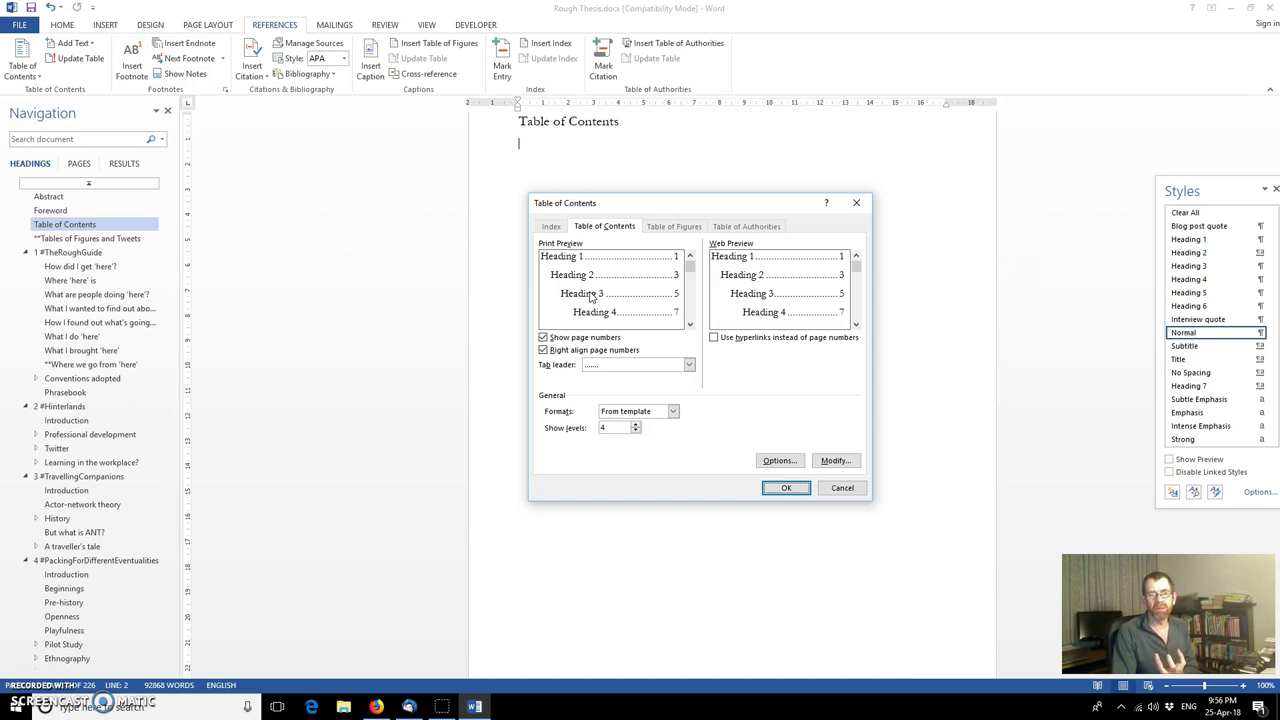
# Give the Garamond TOC 2 style a 0.39 cm left indent and 5 pt spacing after.
pyautogui.click(835, 460)
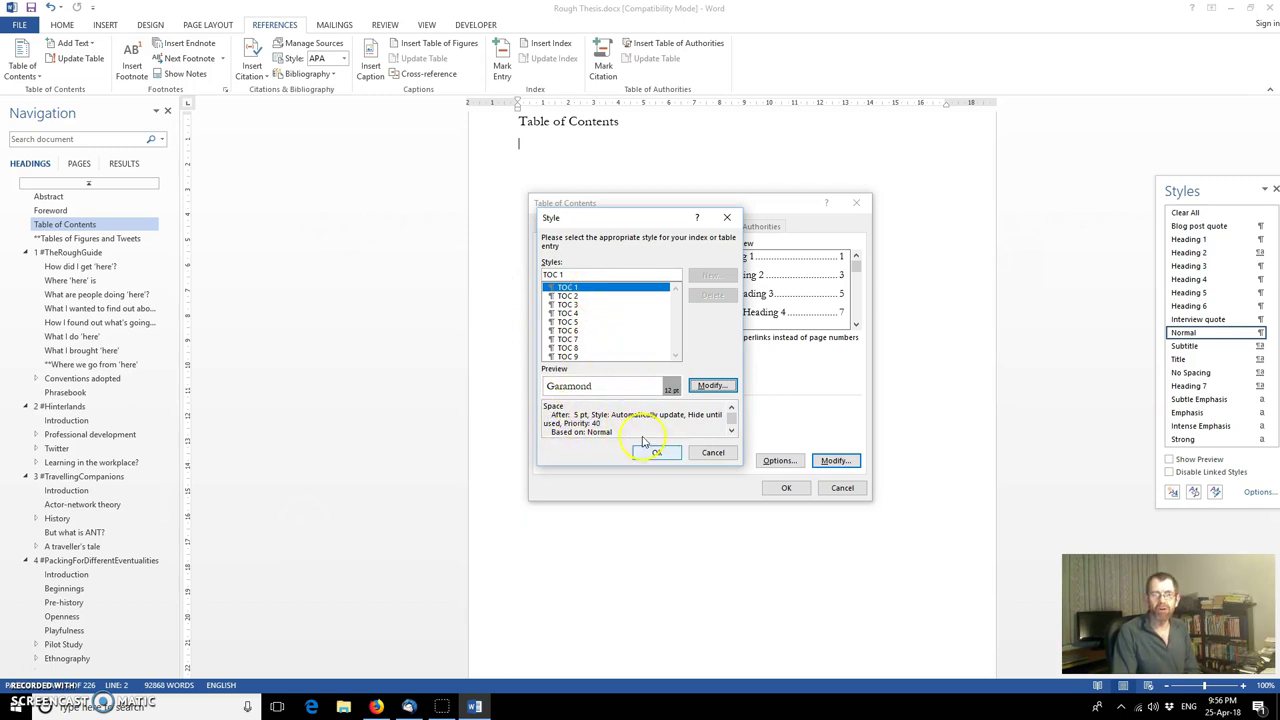
pyautogui.click(575, 297)
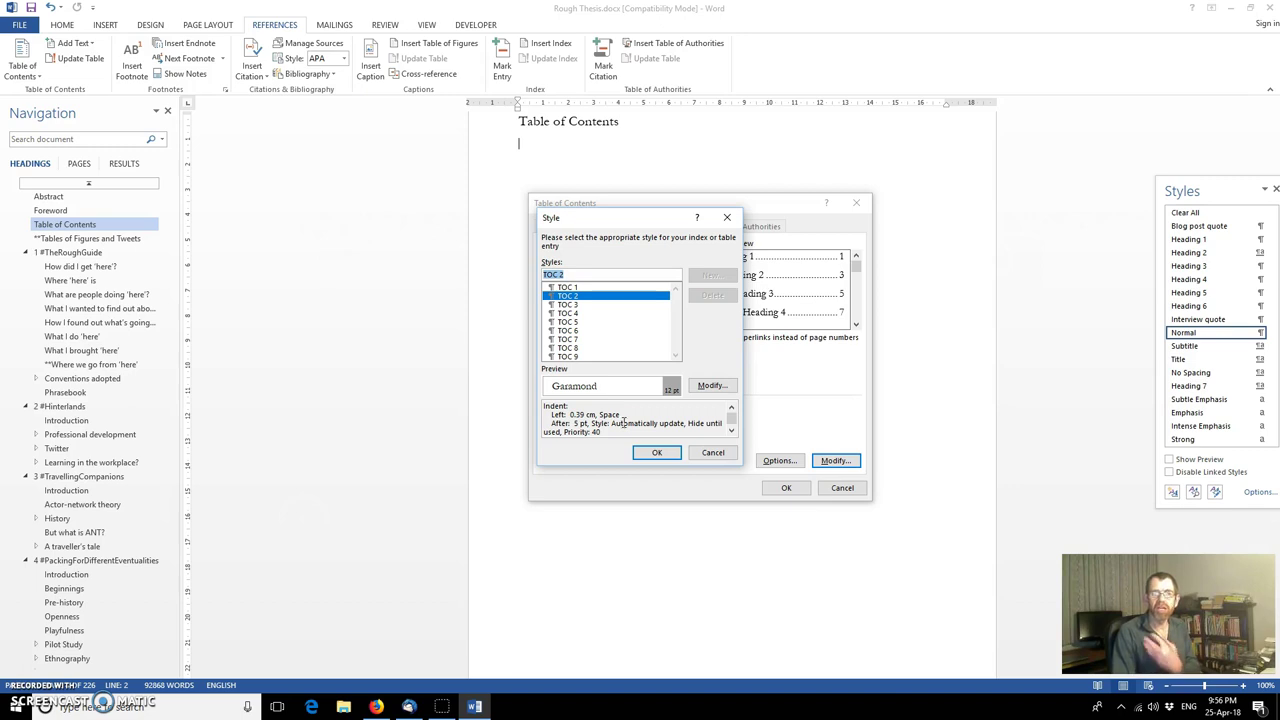
pyautogui.click(711, 386)
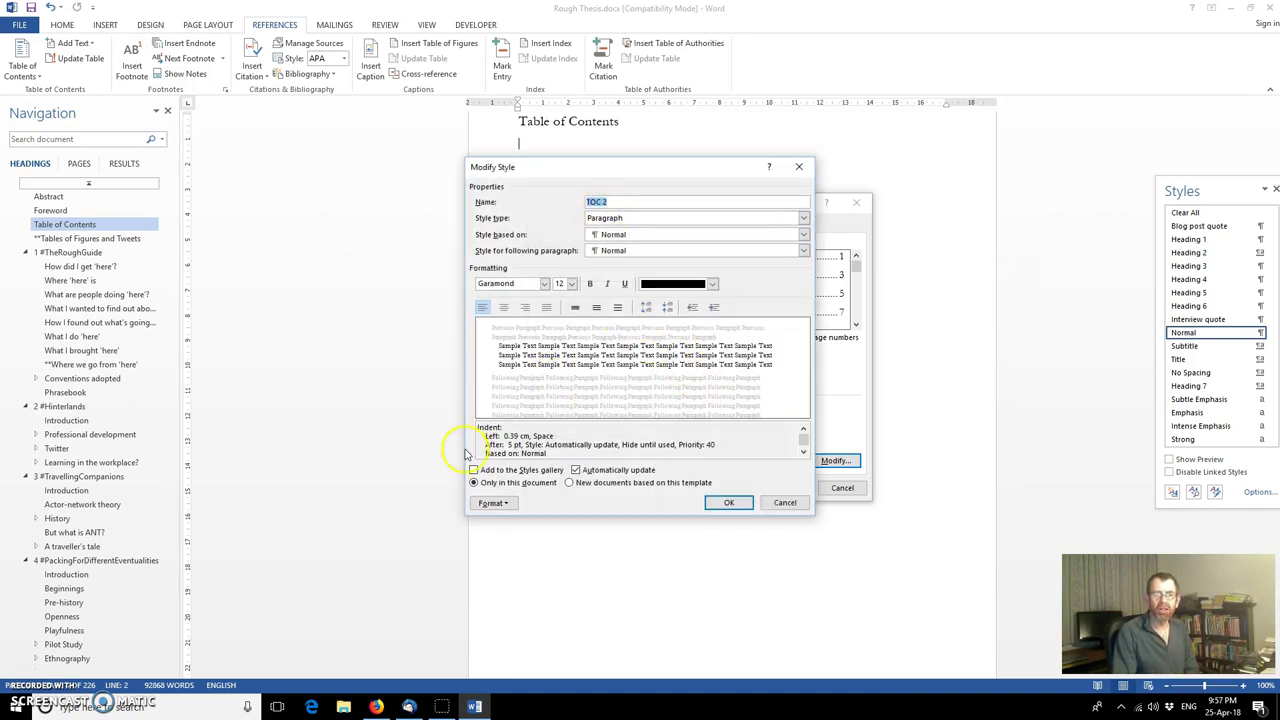
pyautogui.click(543, 284)
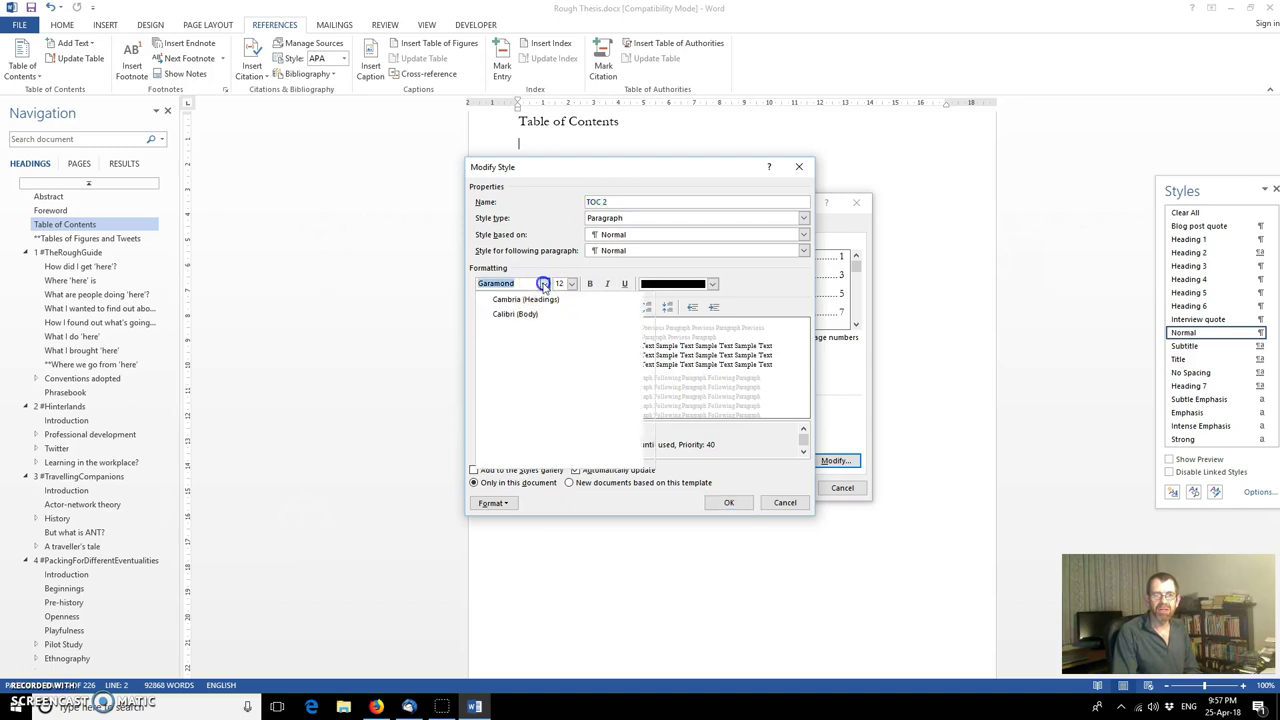
pyautogui.click(543, 284)
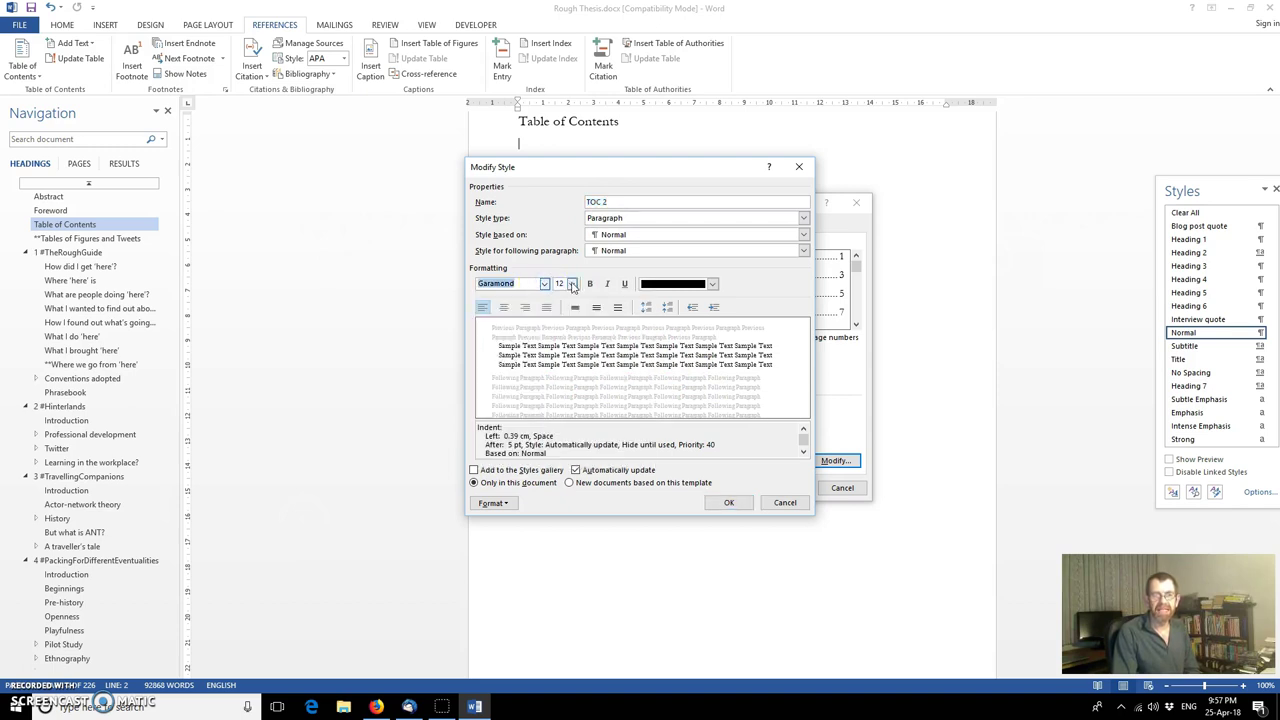
pyautogui.click(492, 504)
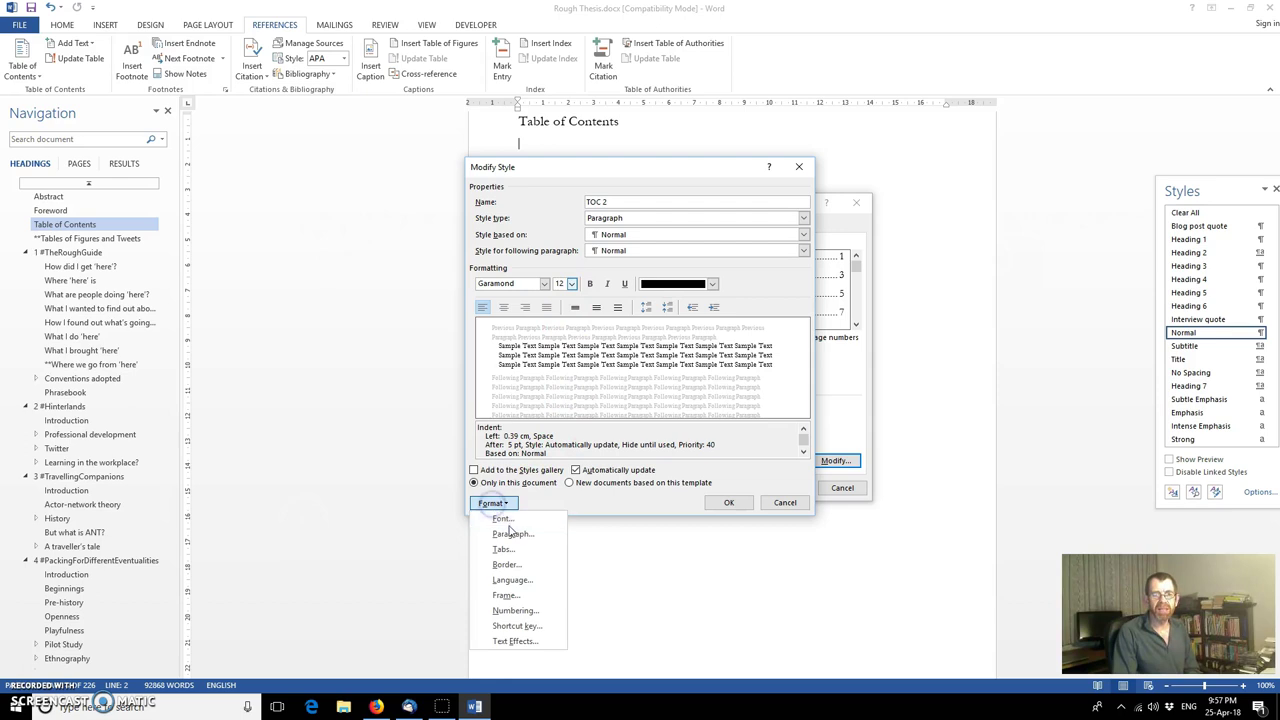
pyautogui.click(510, 529)
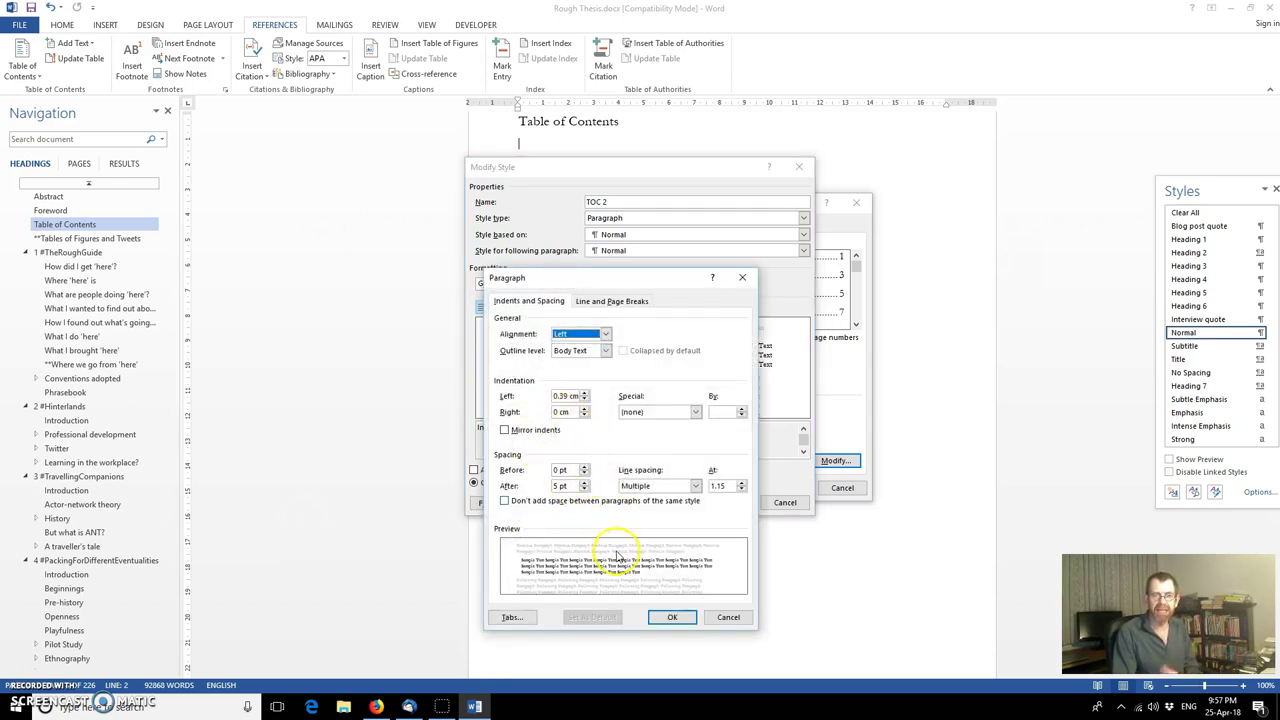
pyautogui.click(672, 617)
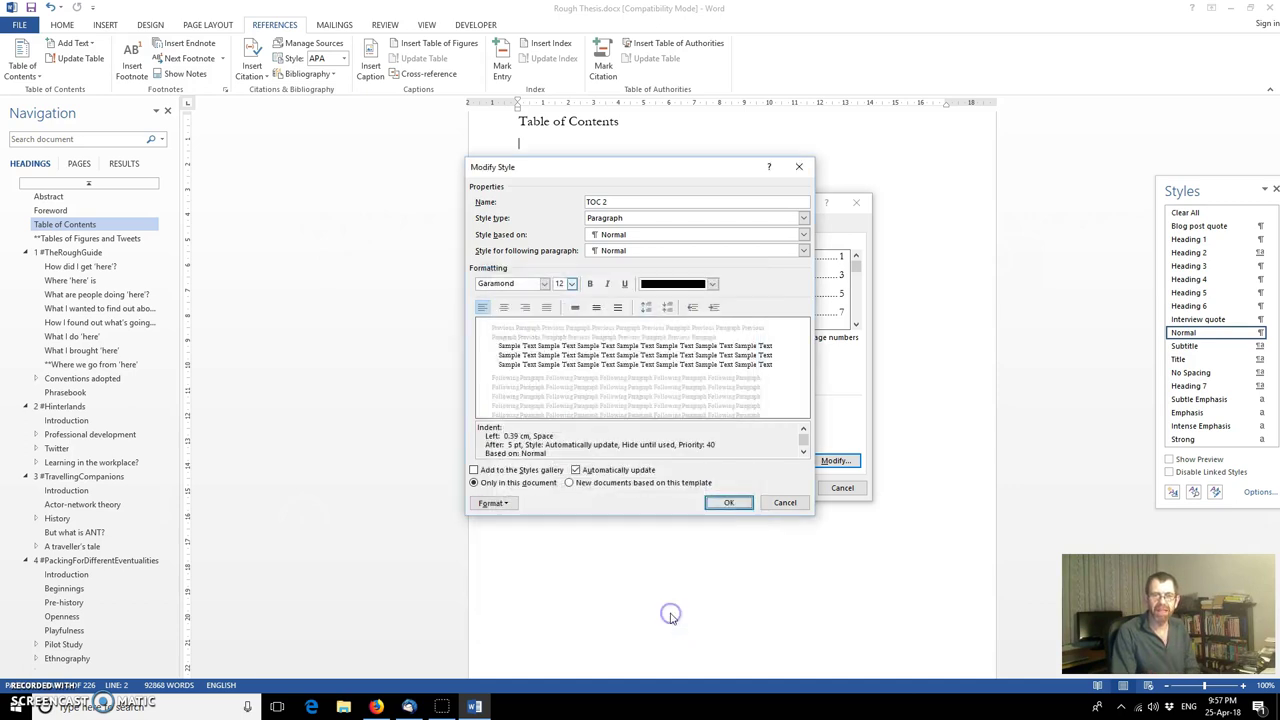
# Save the TOC 2 style and generate the dotted-leader table of contents.
pyautogui.click(730, 502)
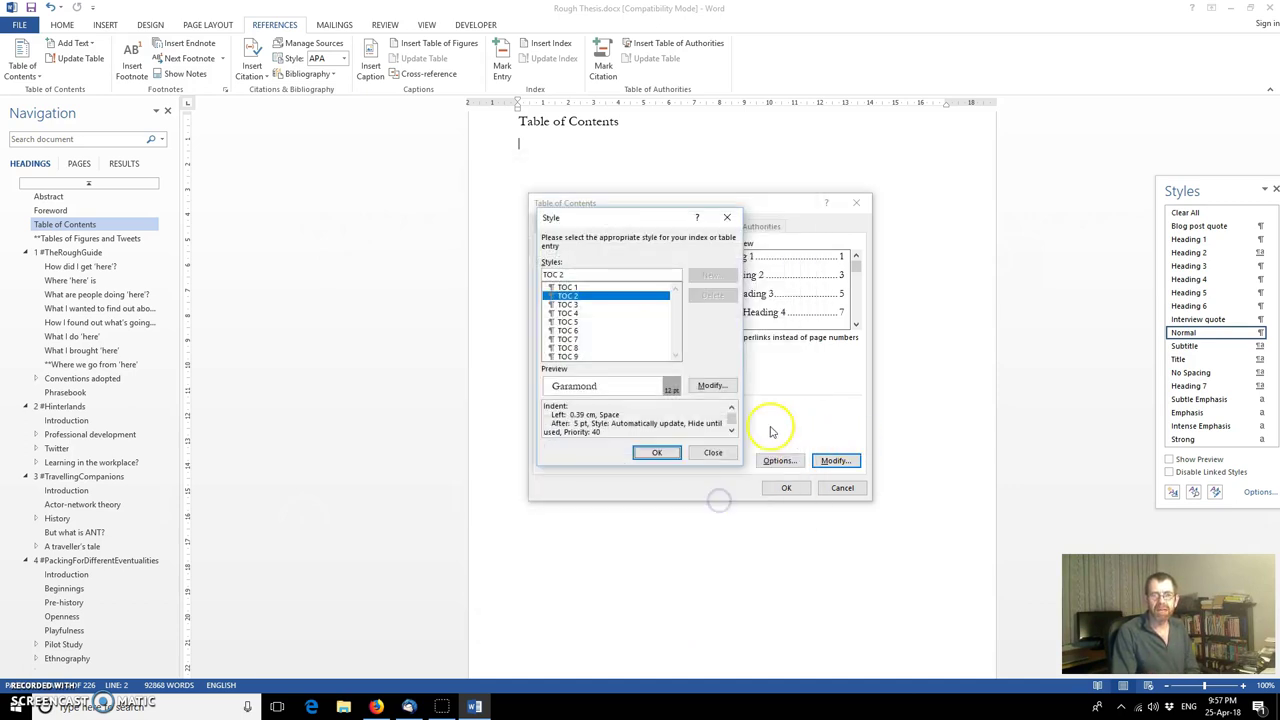
pyautogui.click(713, 456)
pyautogui.click(790, 488)
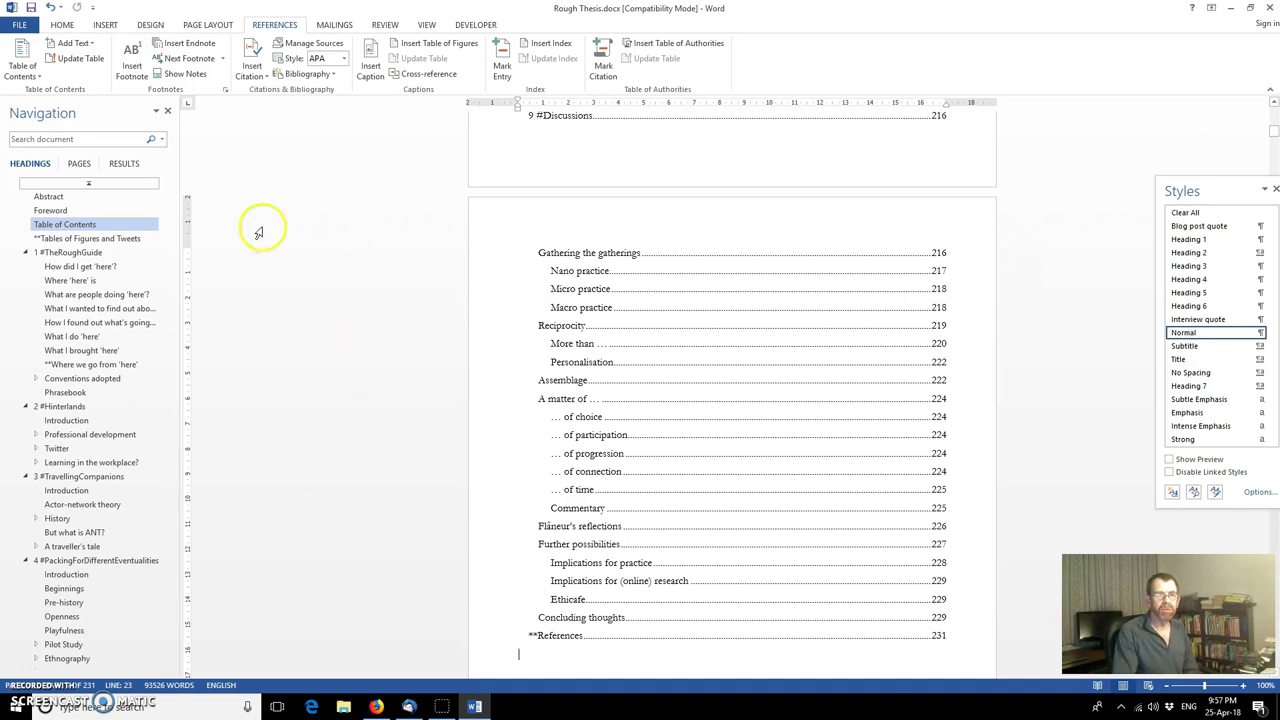
# Jump to the Table of Contents heading and review the generated contents list from the top.
pyautogui.click(68, 226)
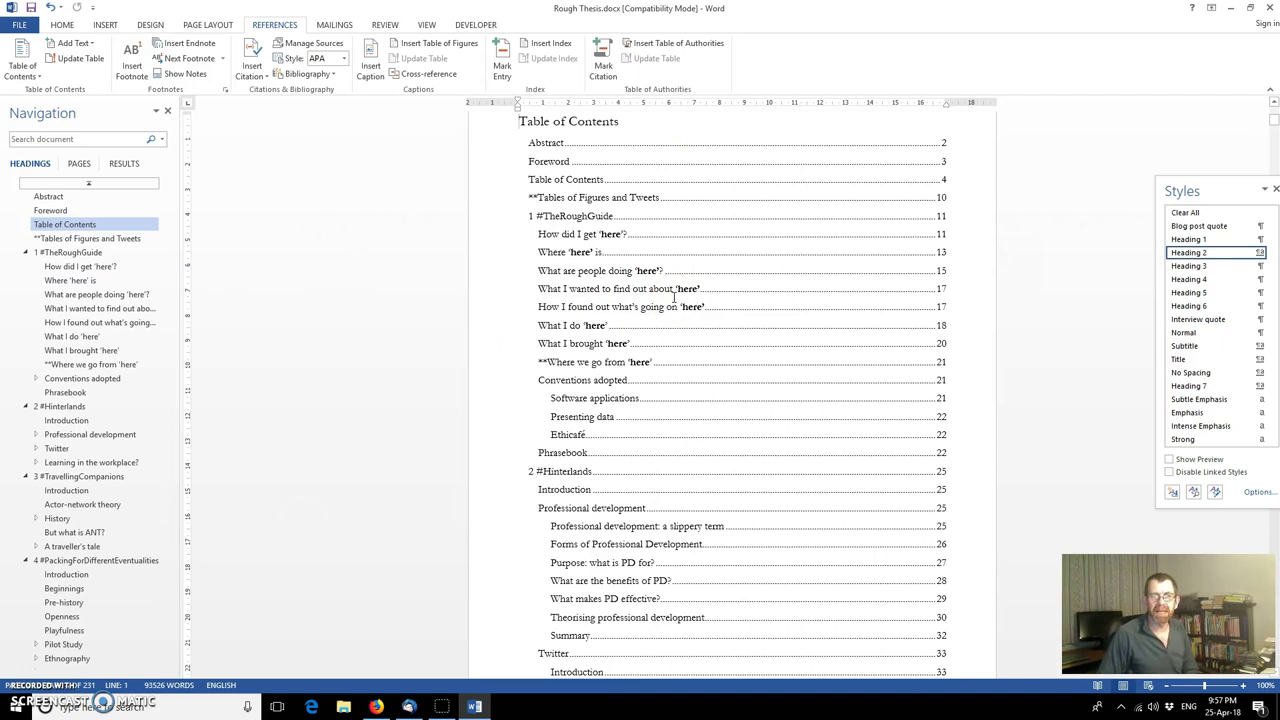
pyautogui.click(584, 215)
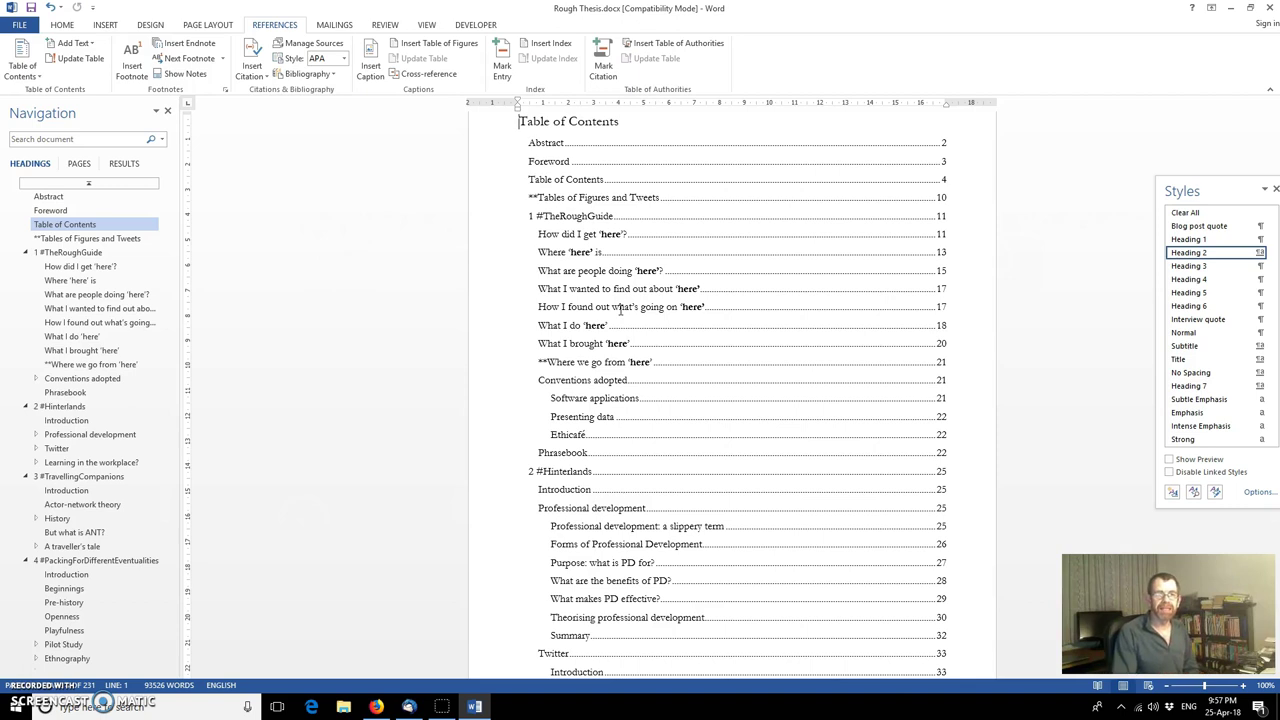
# Go to the Tables of Figures and Tweets heading and place the cursor below it.
pyautogui.click(127, 237)
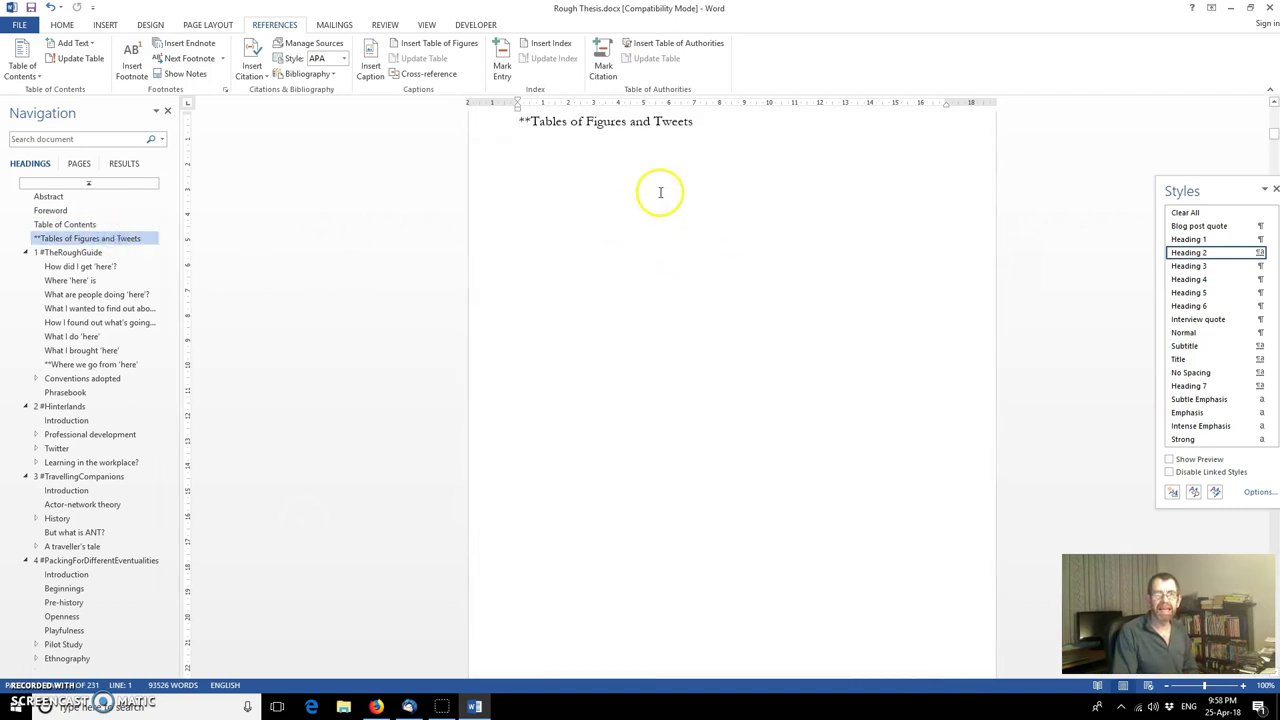
pyautogui.click(524, 157)
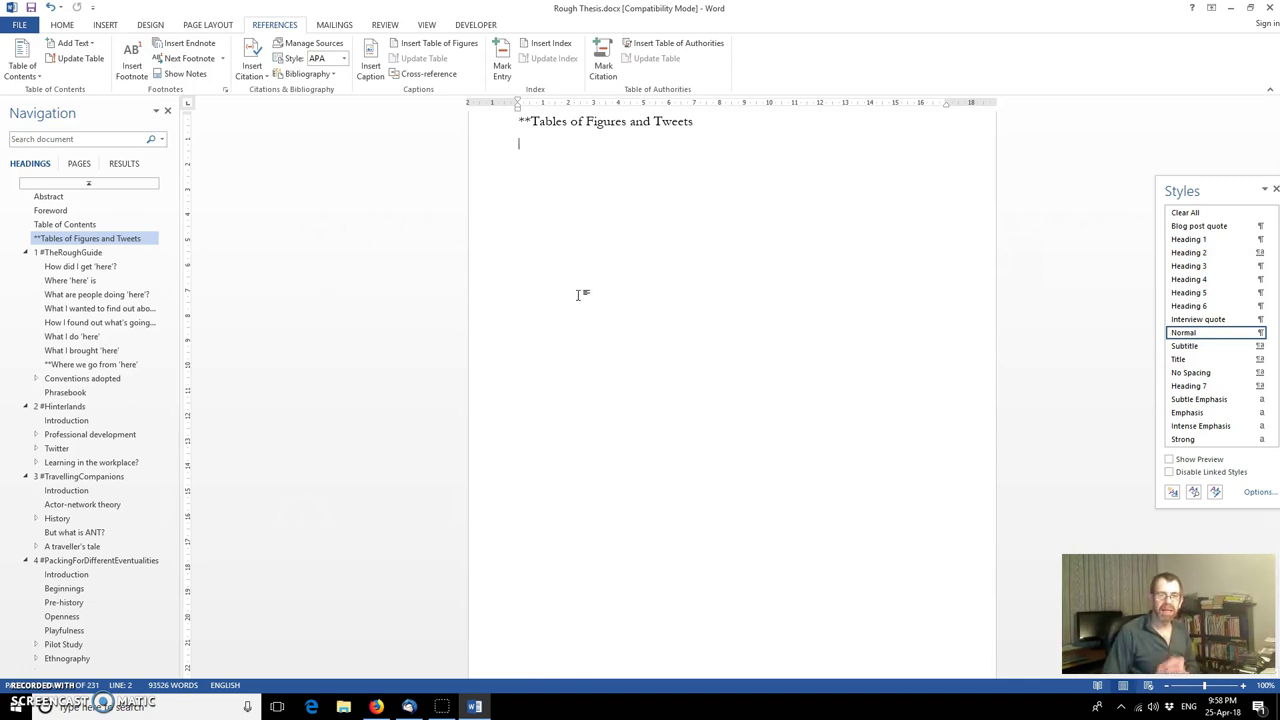
pyautogui.click(126, 406)
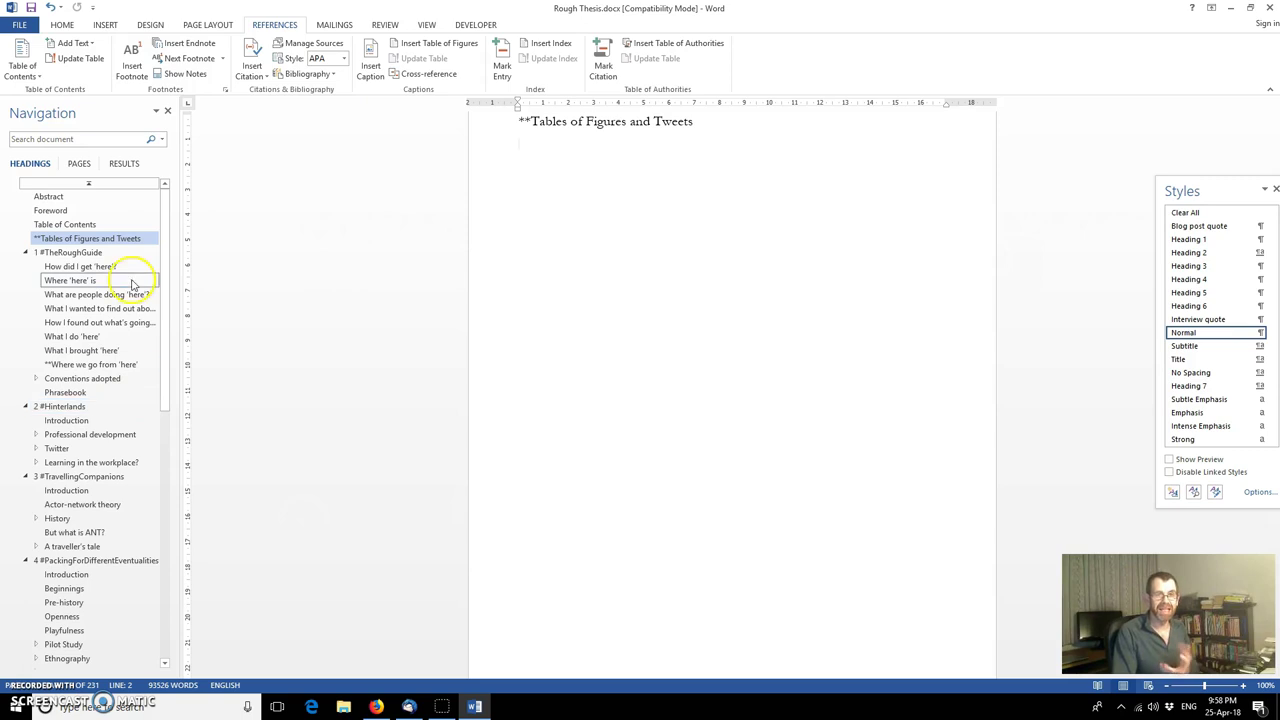
# Browse the page thumbnails to page 30 and select the professional development diagram.
pyautogui.click(83, 165)
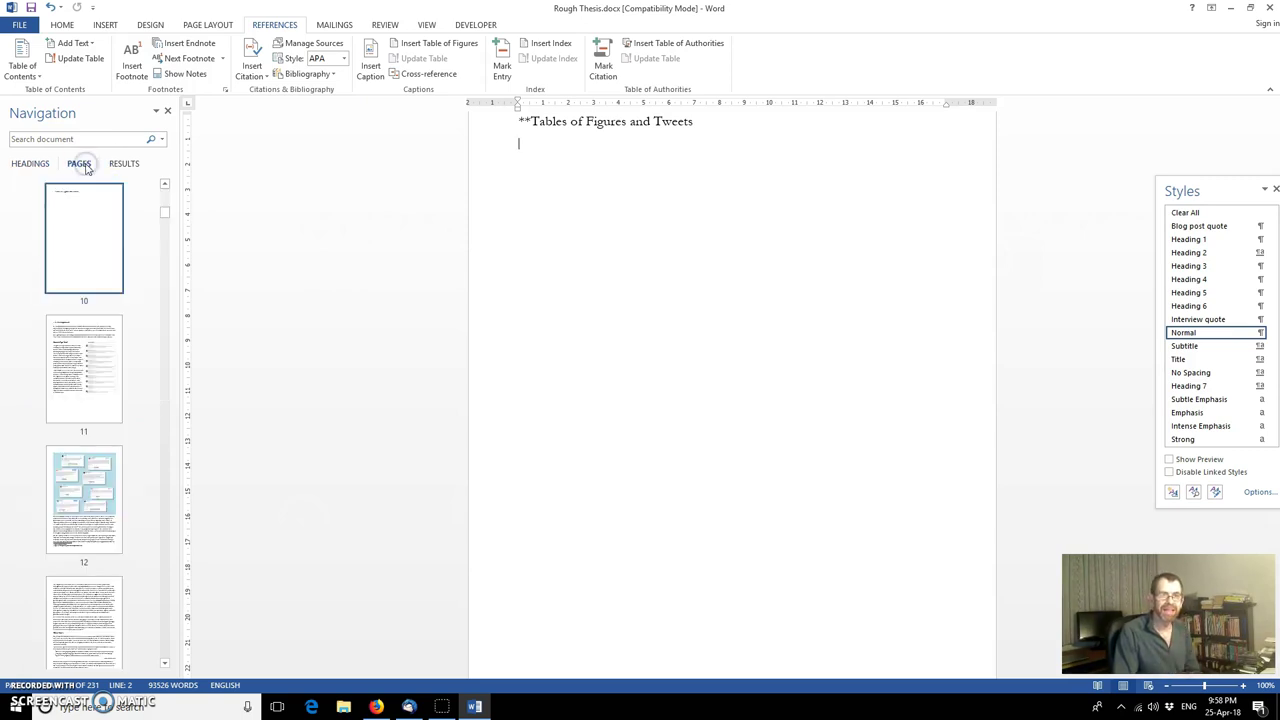
pyautogui.scroll(-9, 84, 340)
pyautogui.scroll(-12, 83, 350)
pyautogui.scroll(3, 83, 355)
pyautogui.click(88, 404)
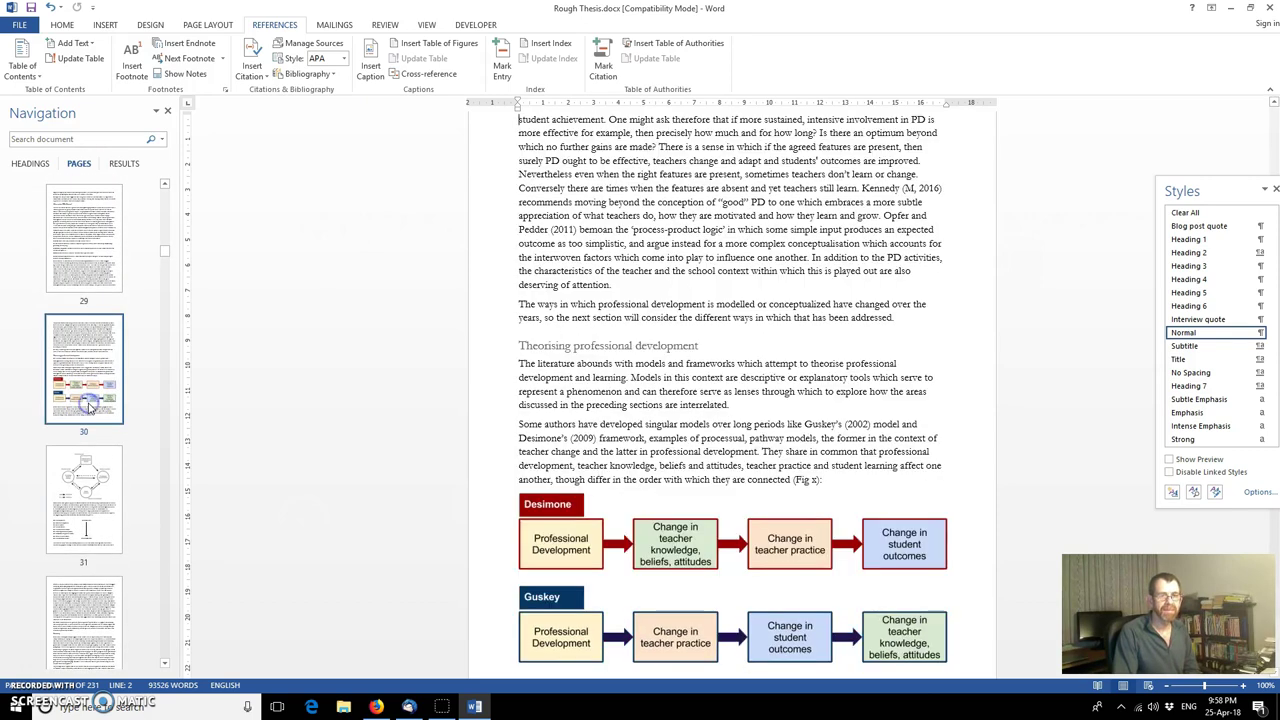
pyautogui.scroll(-3, 628, 350)
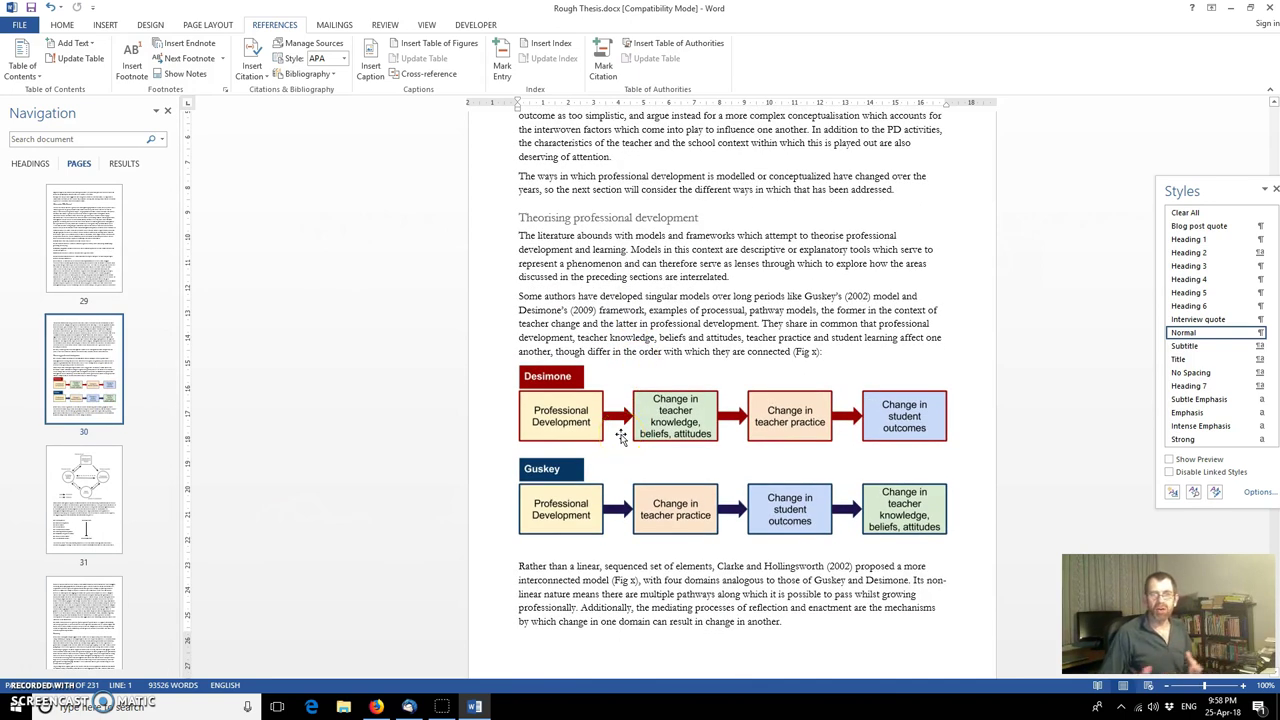
pyautogui.click(620, 434)
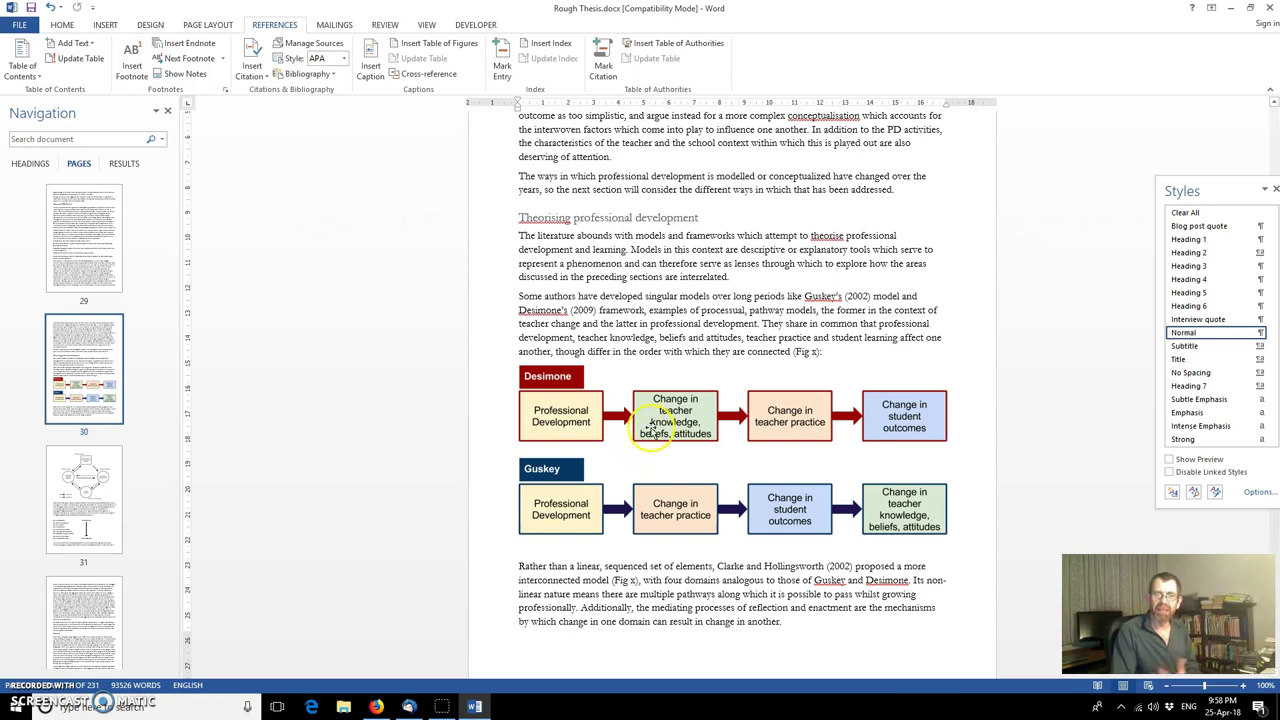
# Open Insert Caption for the diagram, keeping label Figure and position below the item.
pyautogui.rightClick(651, 428)
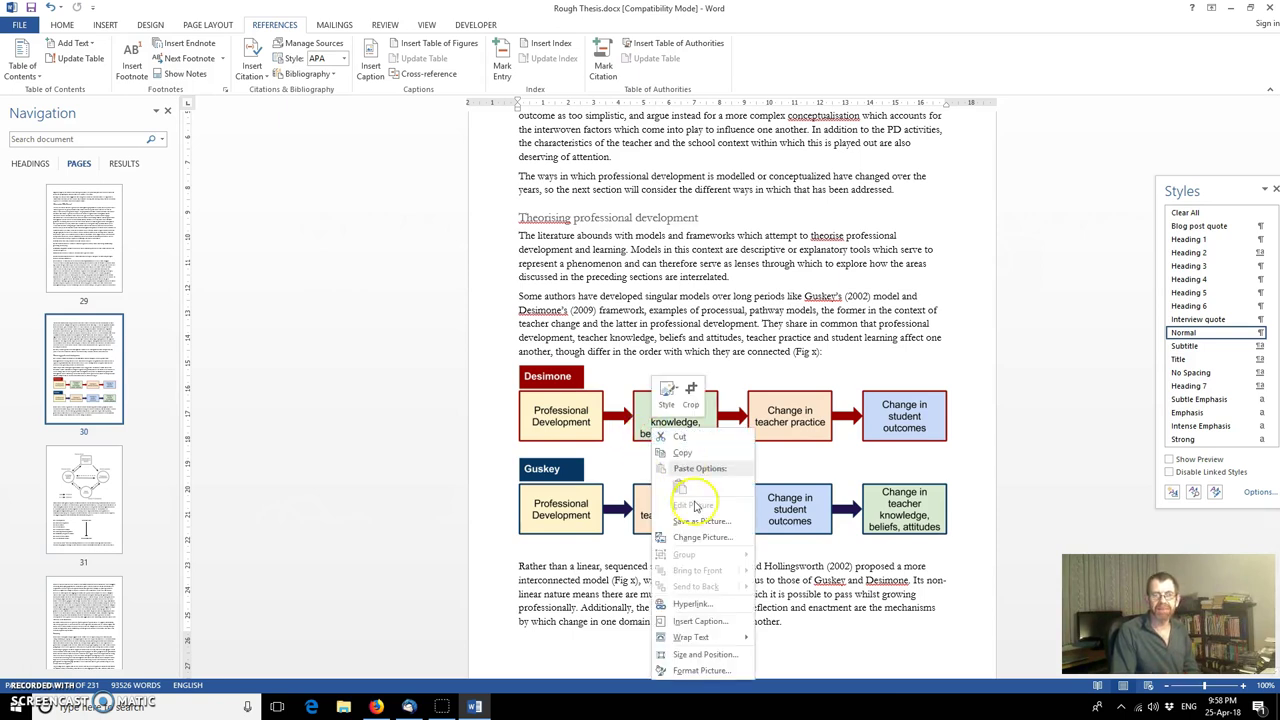
pyautogui.click(714, 622)
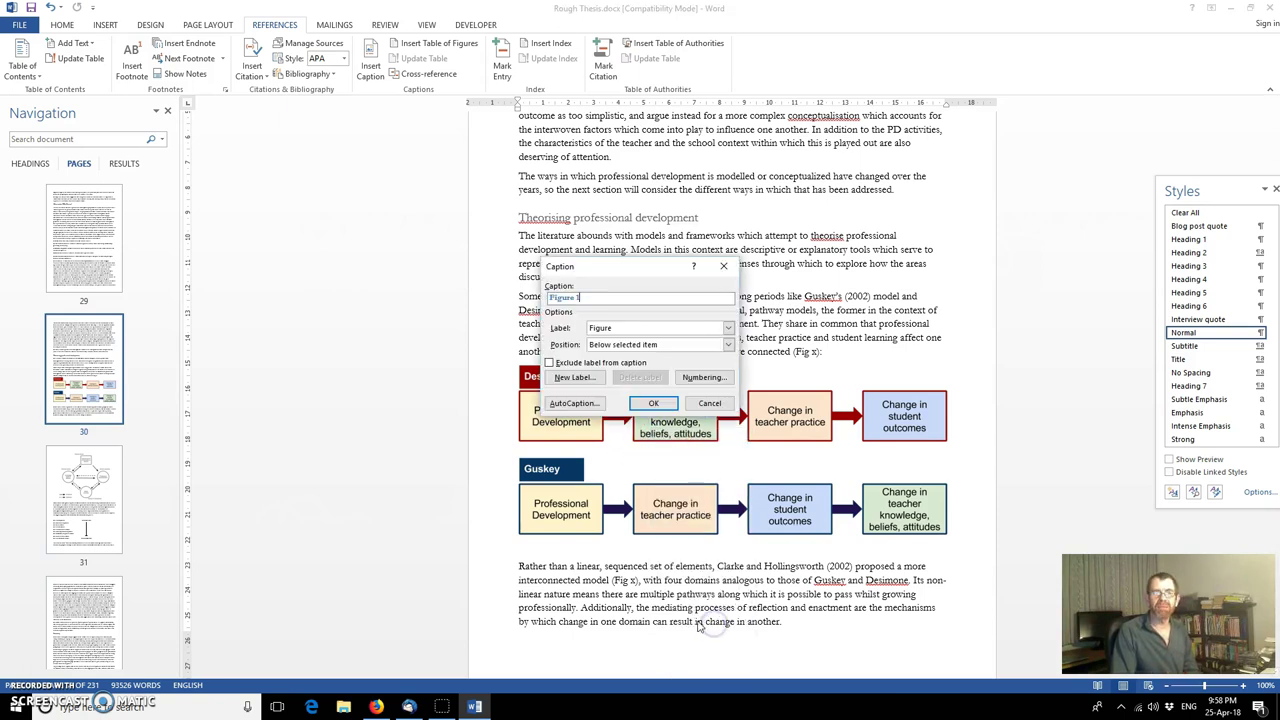
pyautogui.click(573, 298)
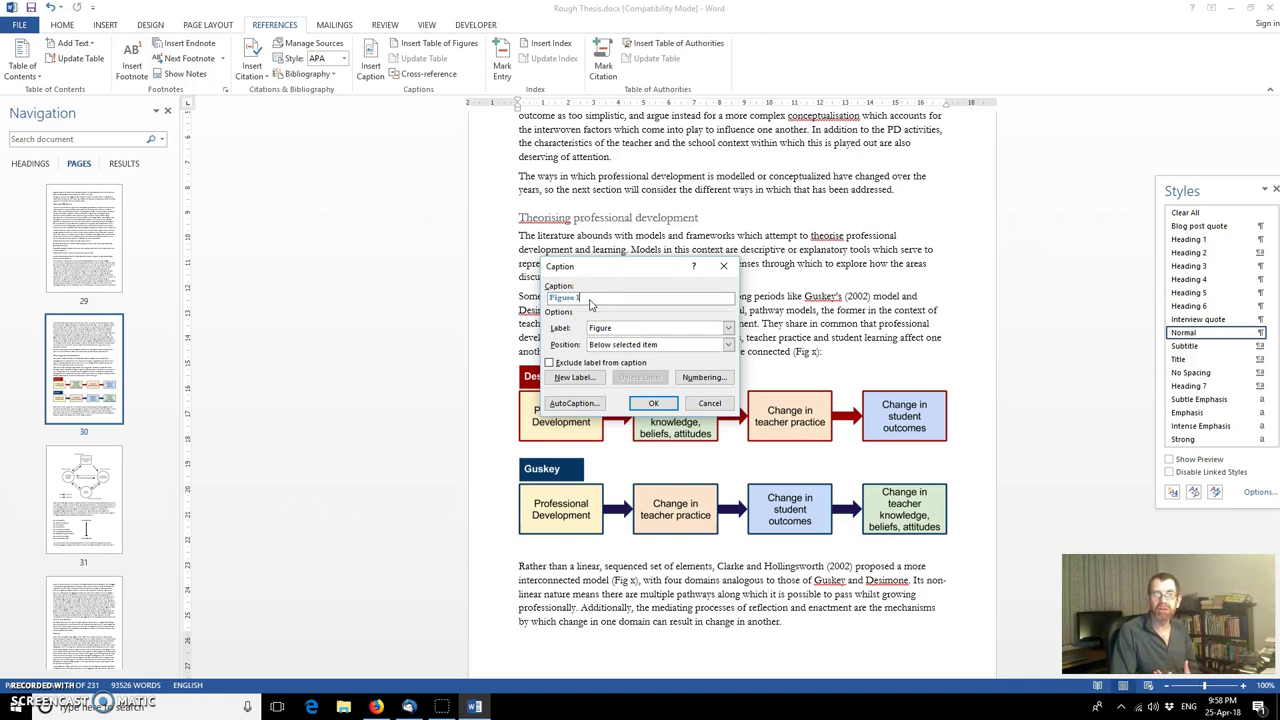
pyautogui.click(728, 330)
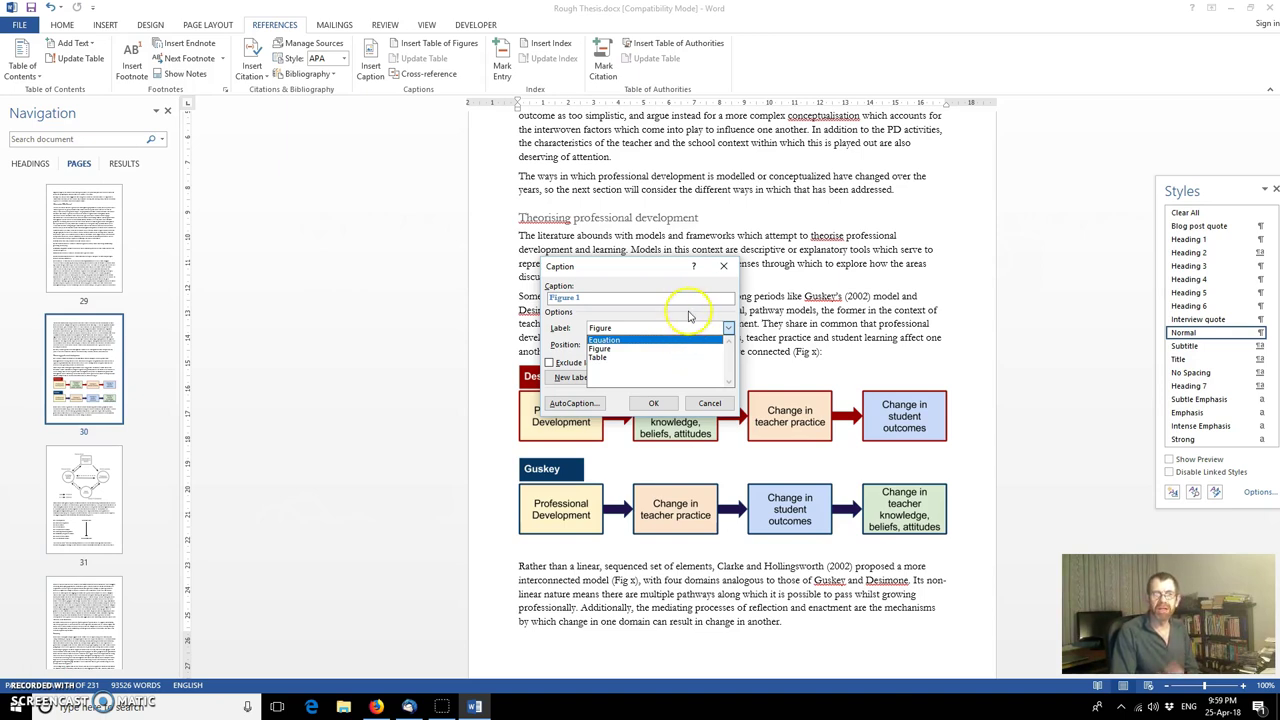
pyautogui.click(688, 316)
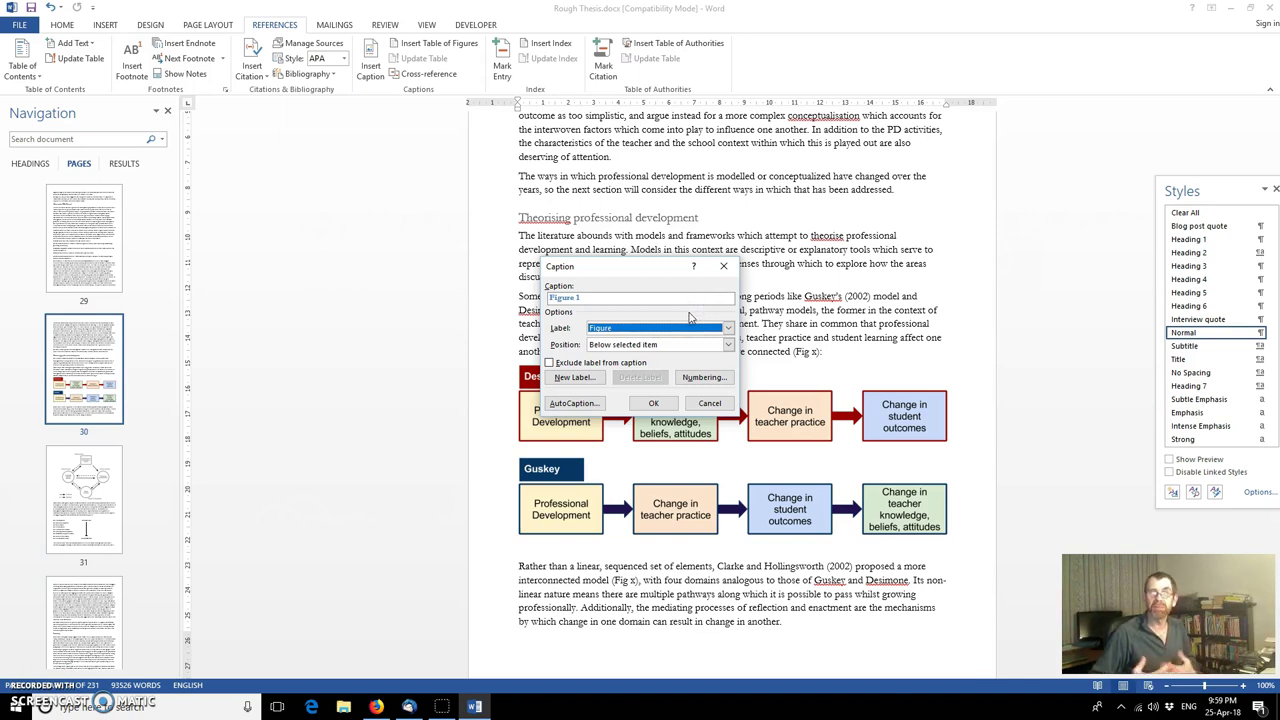
pyautogui.click(727, 344)
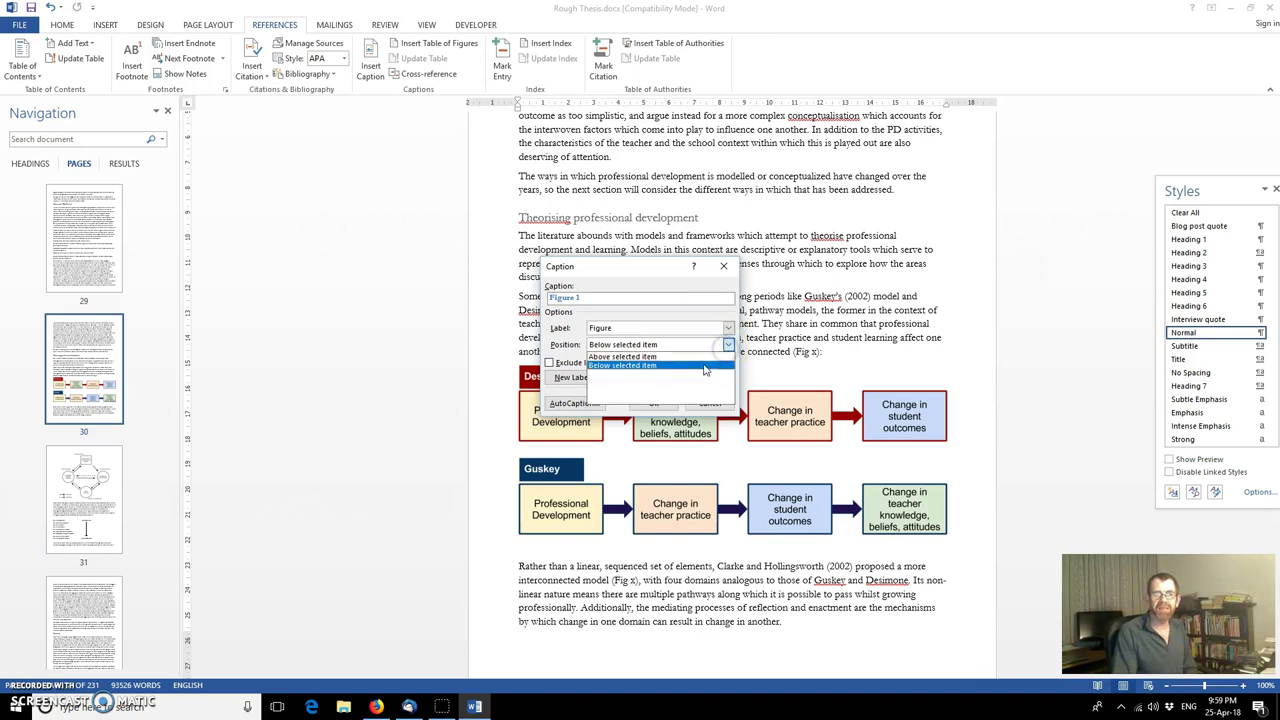
pyautogui.click(682, 374)
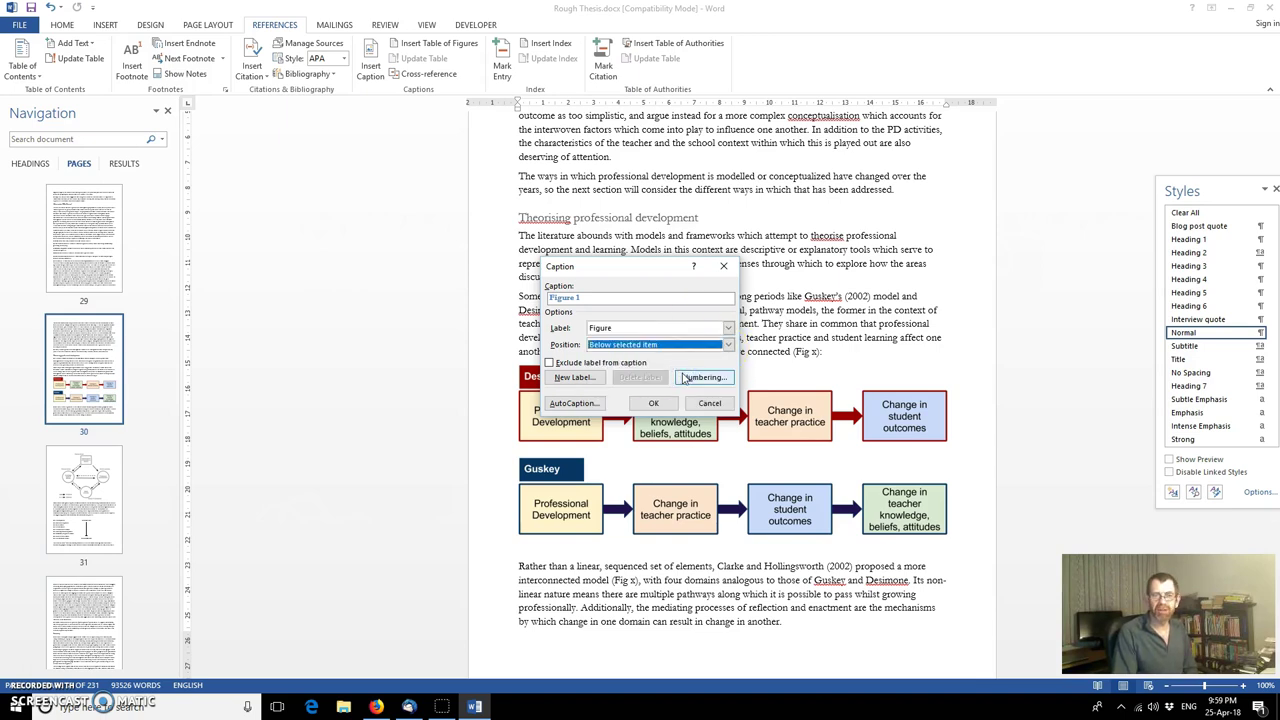
pyautogui.click(645, 378)
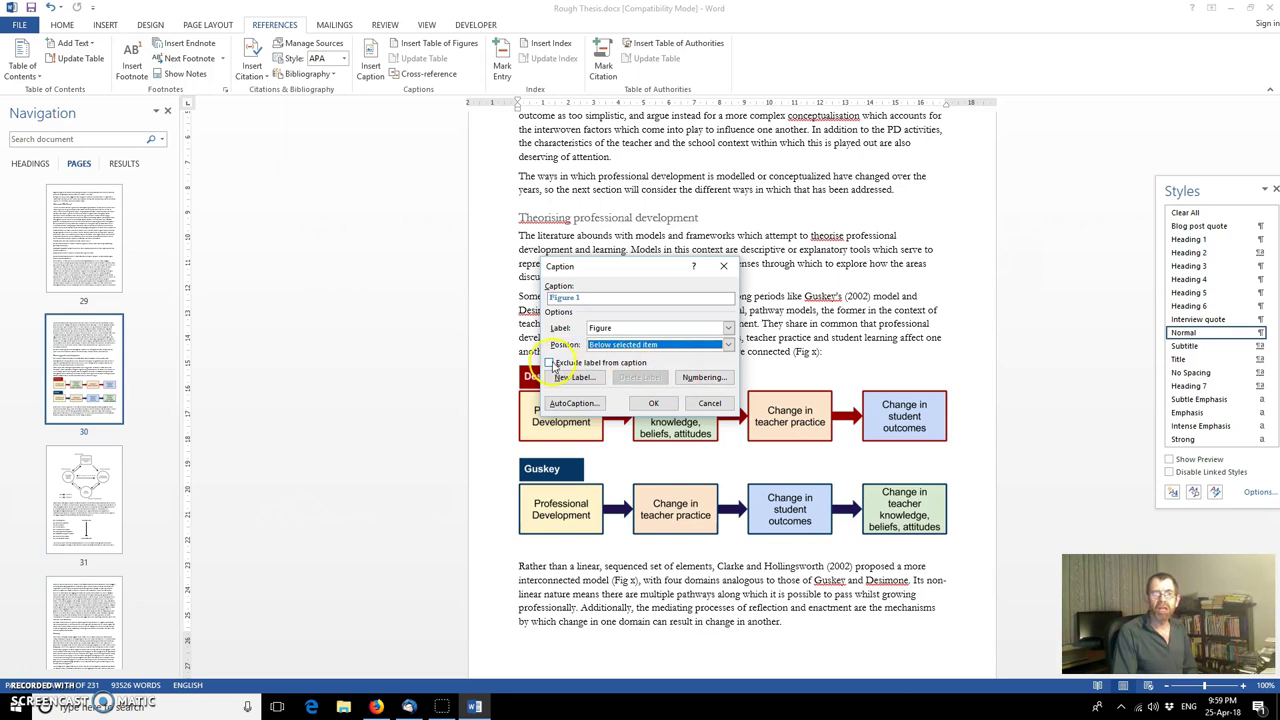
pyautogui.click(556, 364)
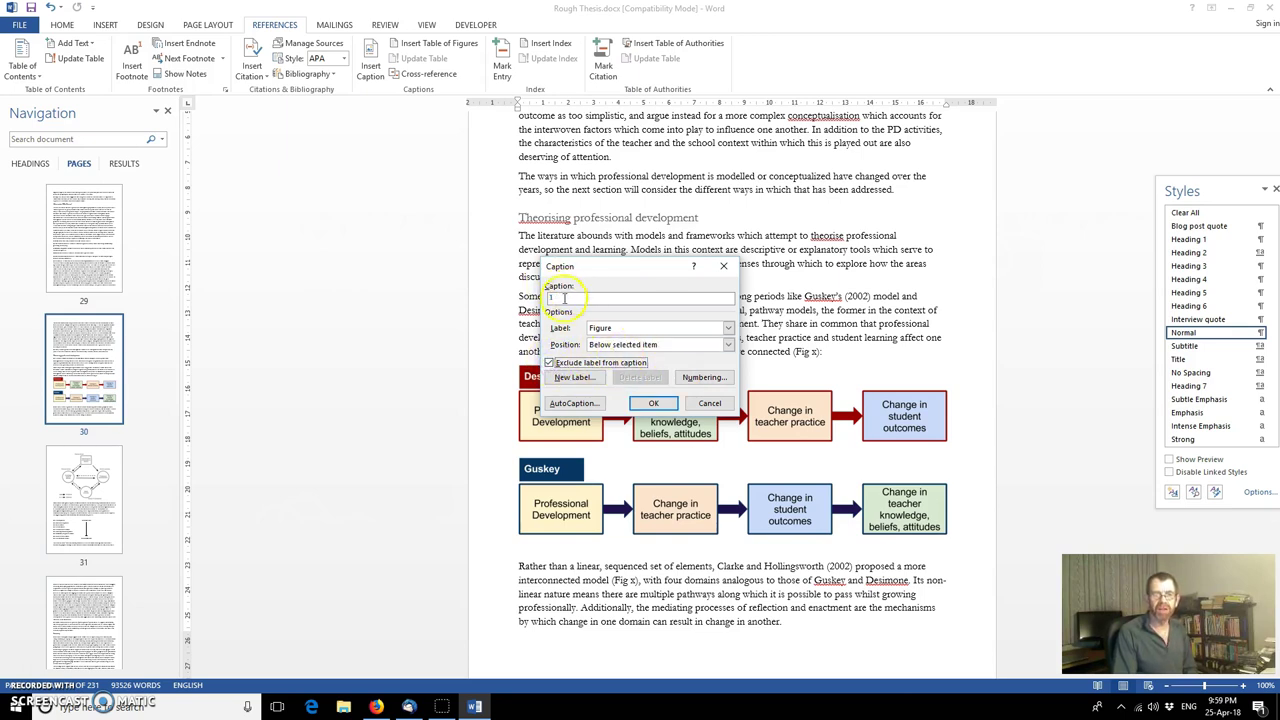
pyautogui.click(550, 363)
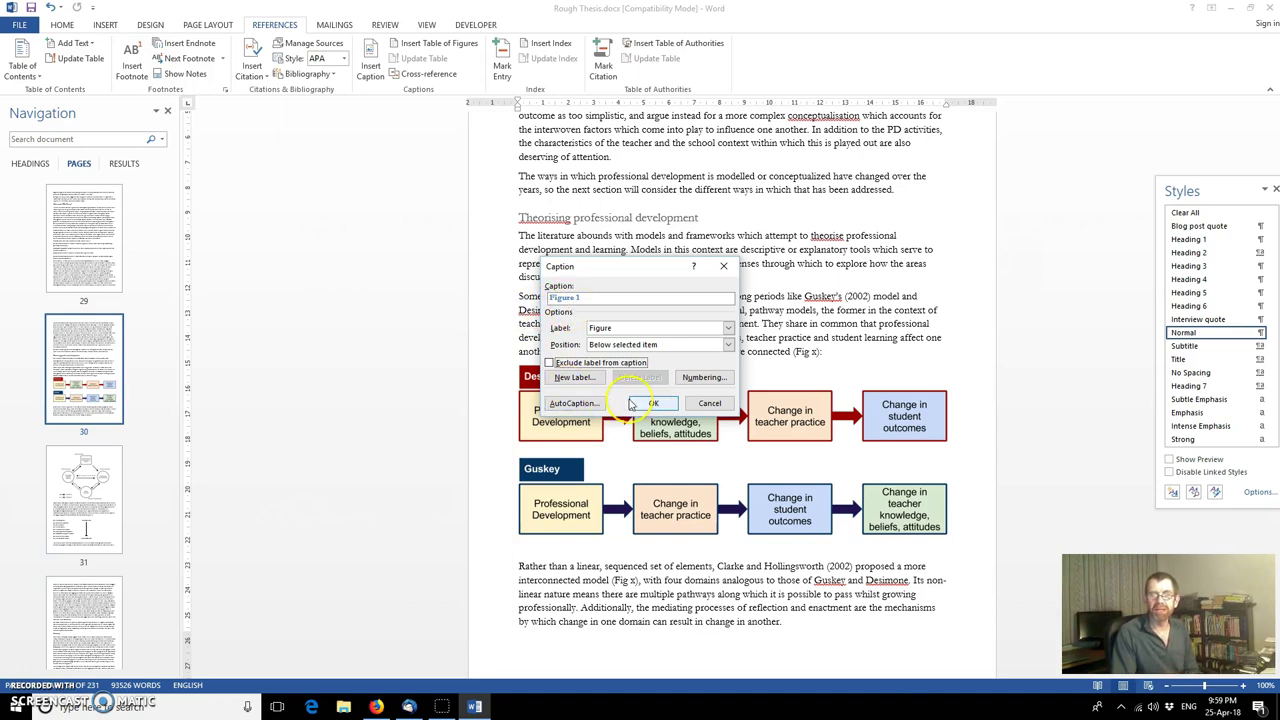
# Keep the caption numbering format as 1, 2, 3 in Caption Numbering.
pyautogui.click(712, 377)
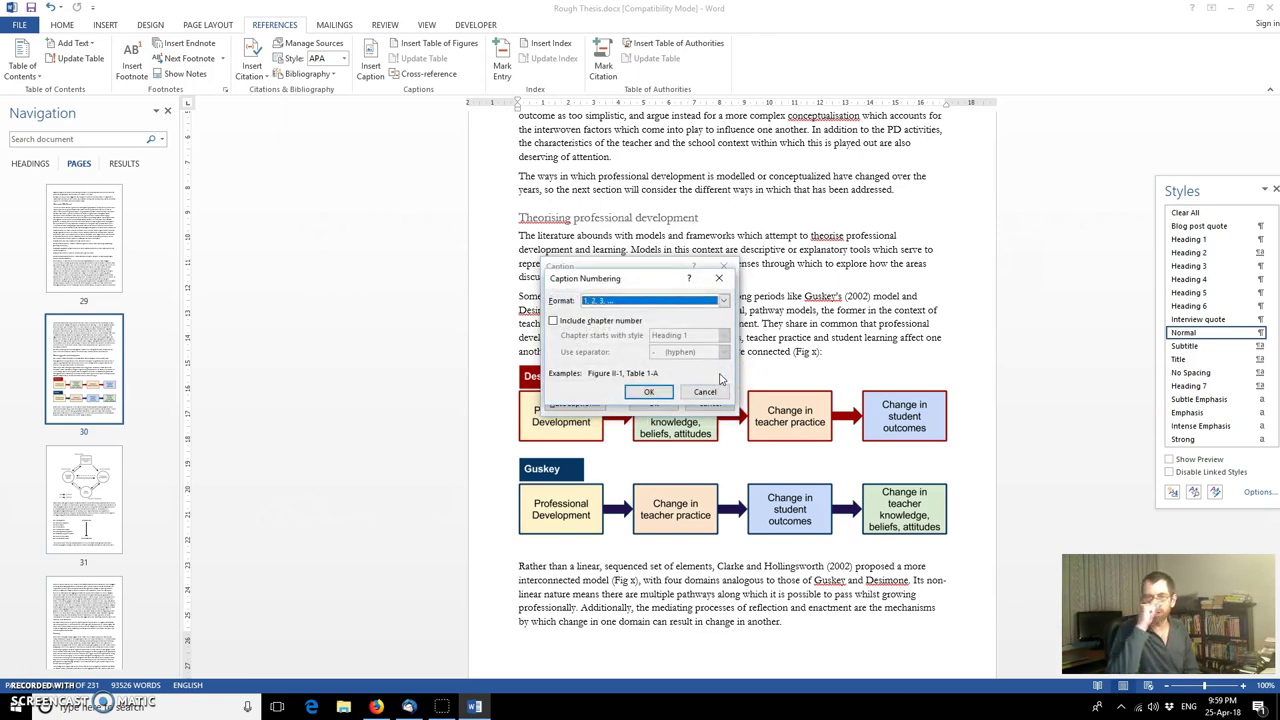
pyautogui.click(723, 300)
pyautogui.click(632, 279)
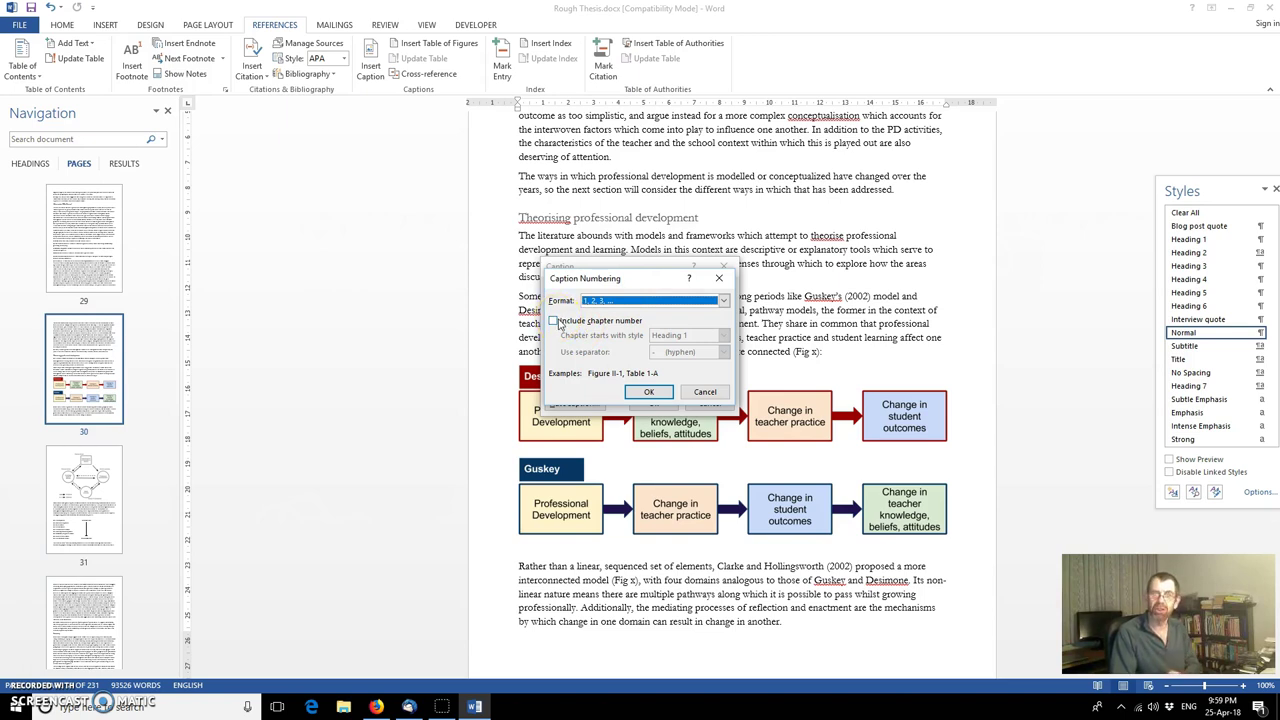
pyautogui.click(630, 393)
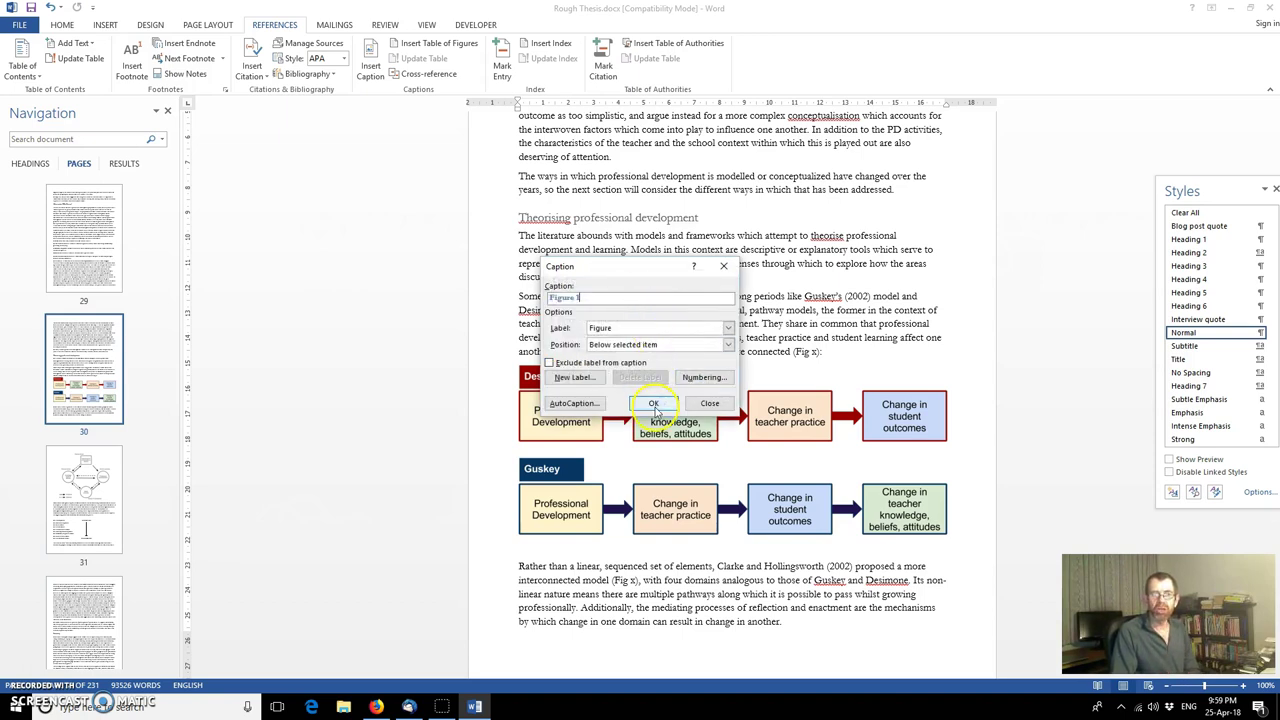
# Insert the Figure 1 caption, then caption the page 31 domains diagram as Figure 2.
pyautogui.click(655, 405)
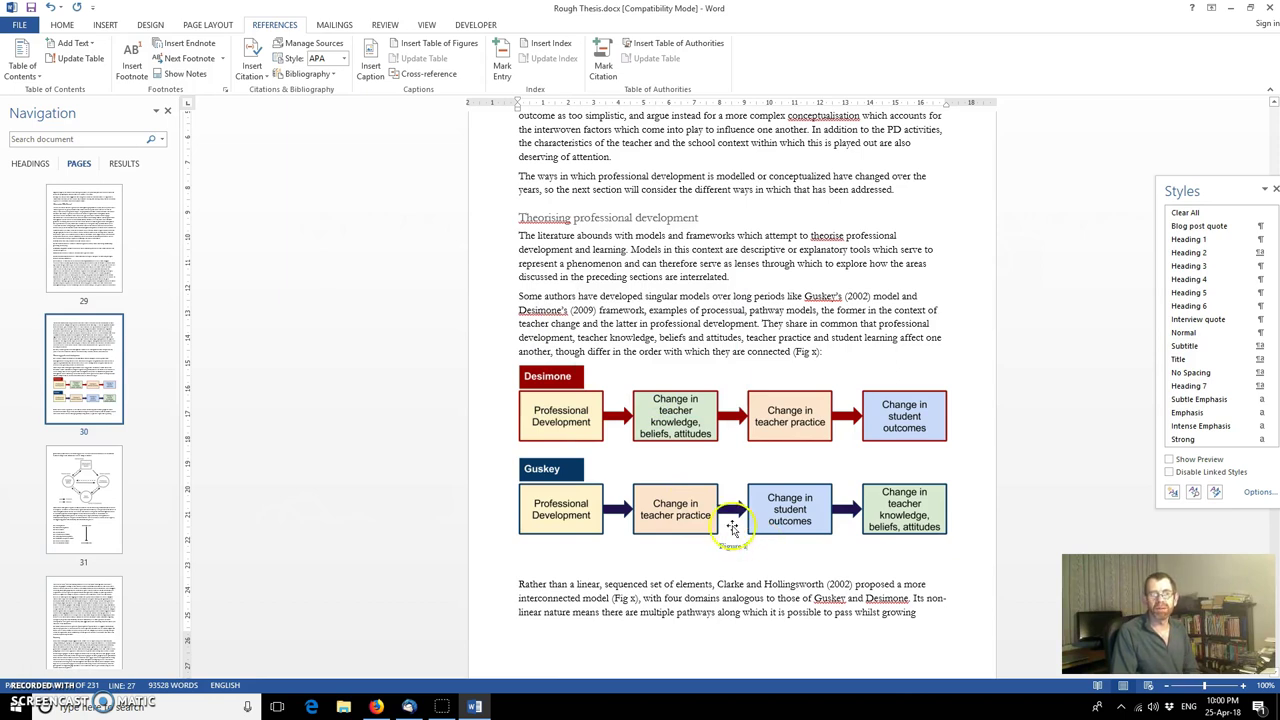
pyautogui.scroll(-3, 92, 505)
pyautogui.click(88, 340)
pyautogui.click(811, 309)
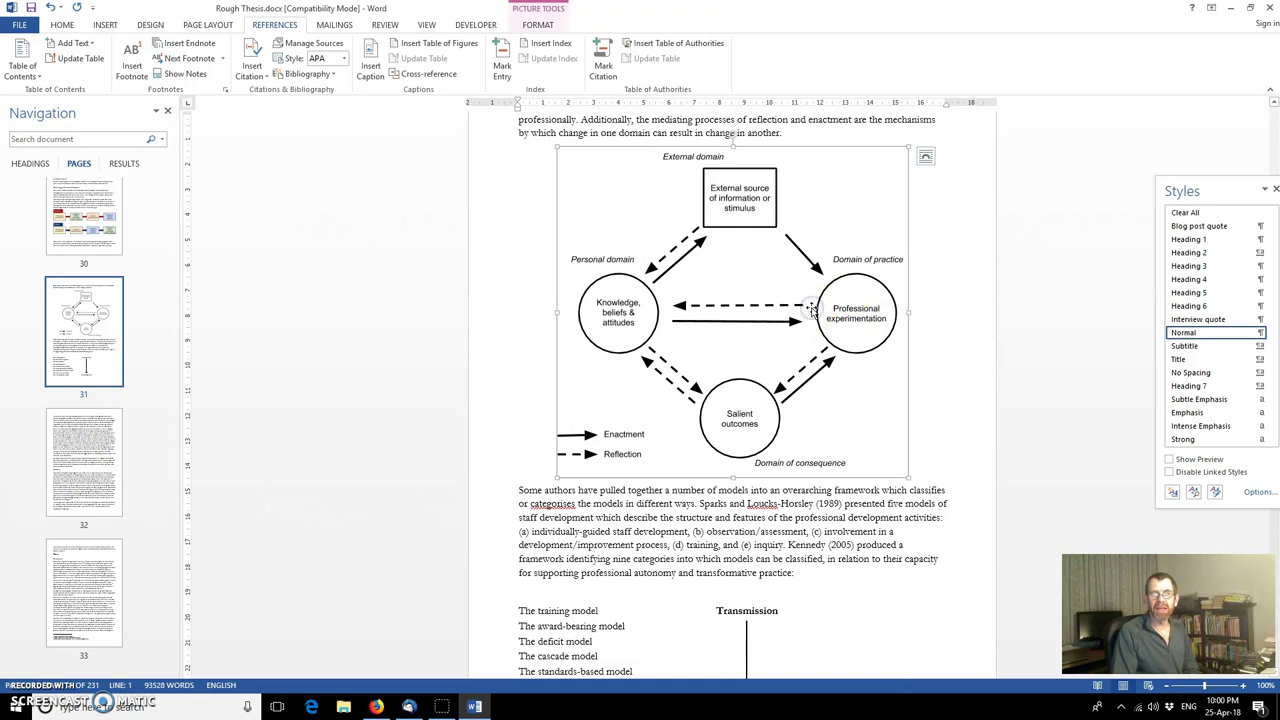
pyautogui.rightClick(811, 309)
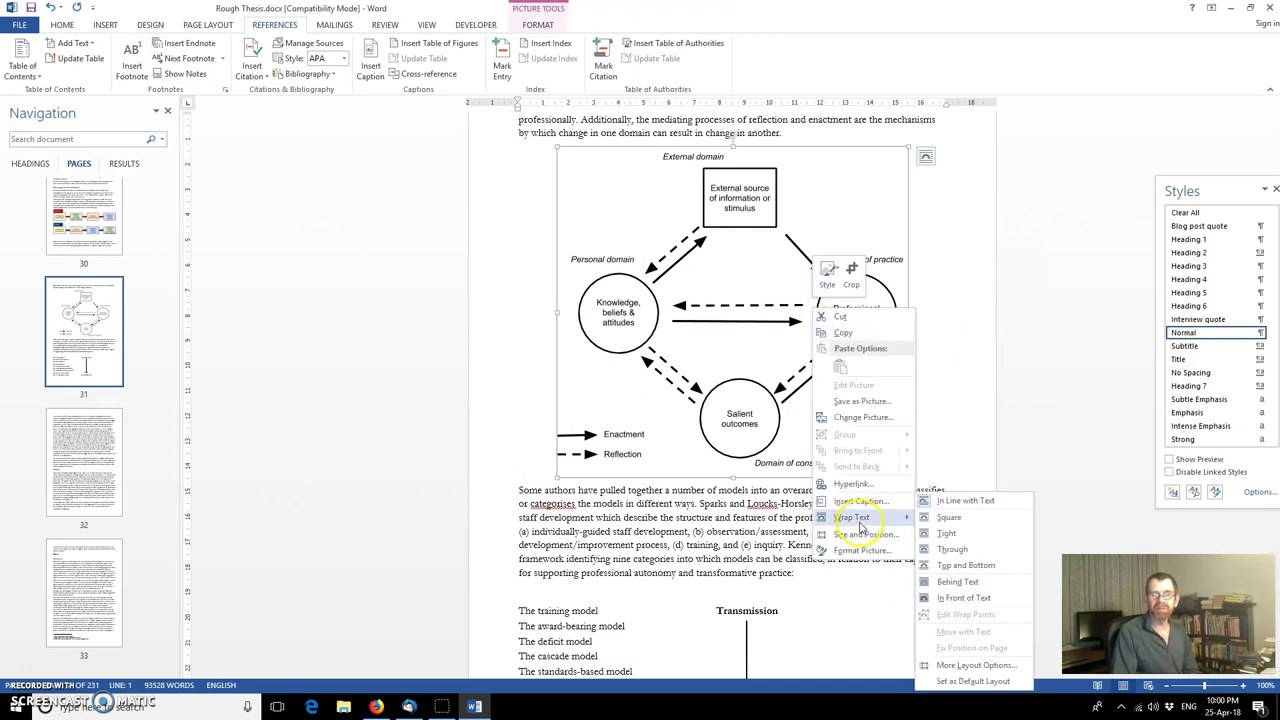
pyautogui.click(853, 503)
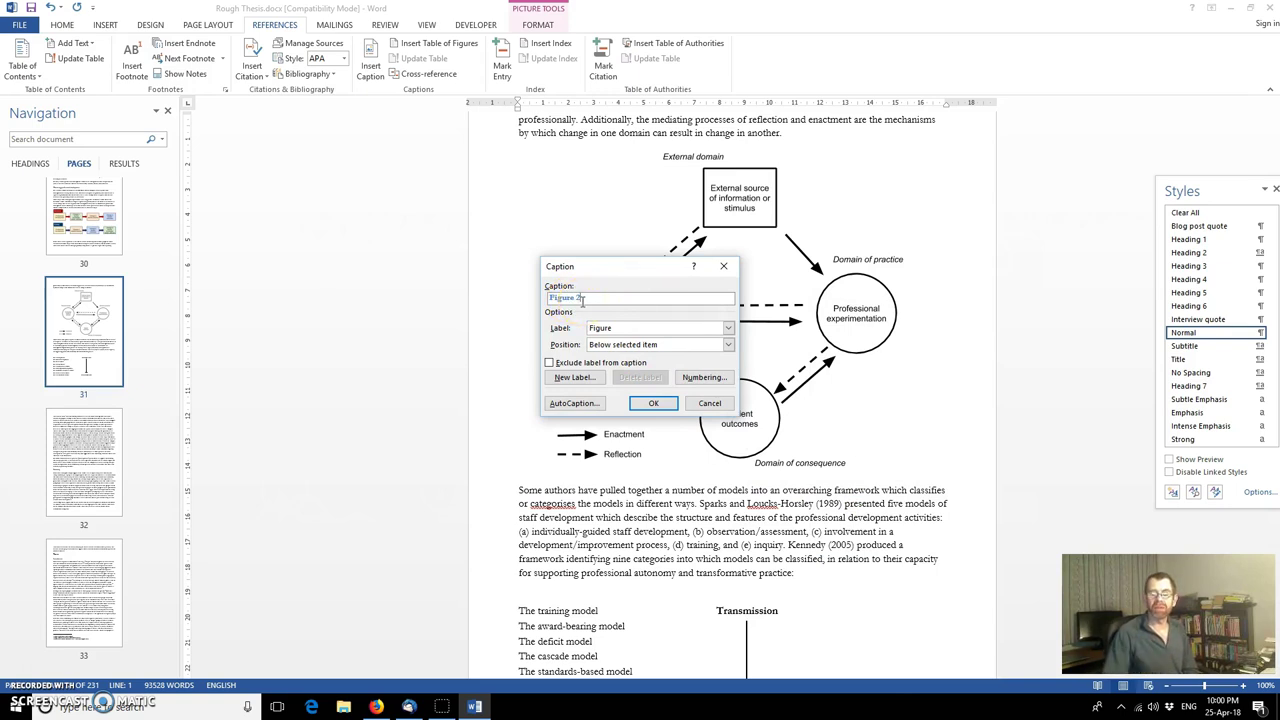
pyautogui.click(648, 403)
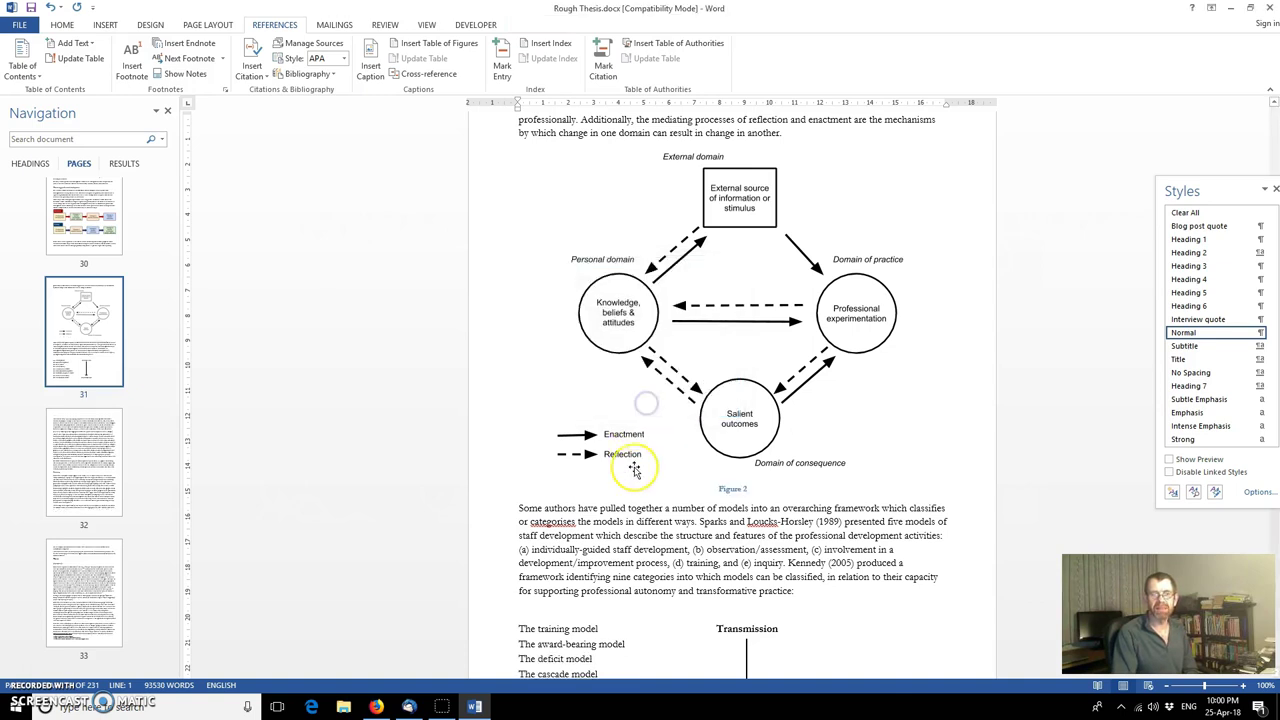
# Return to the blank Tables of Figures and Tweets page through the Headings outline.
pyautogui.scroll(-5, 634, 470)
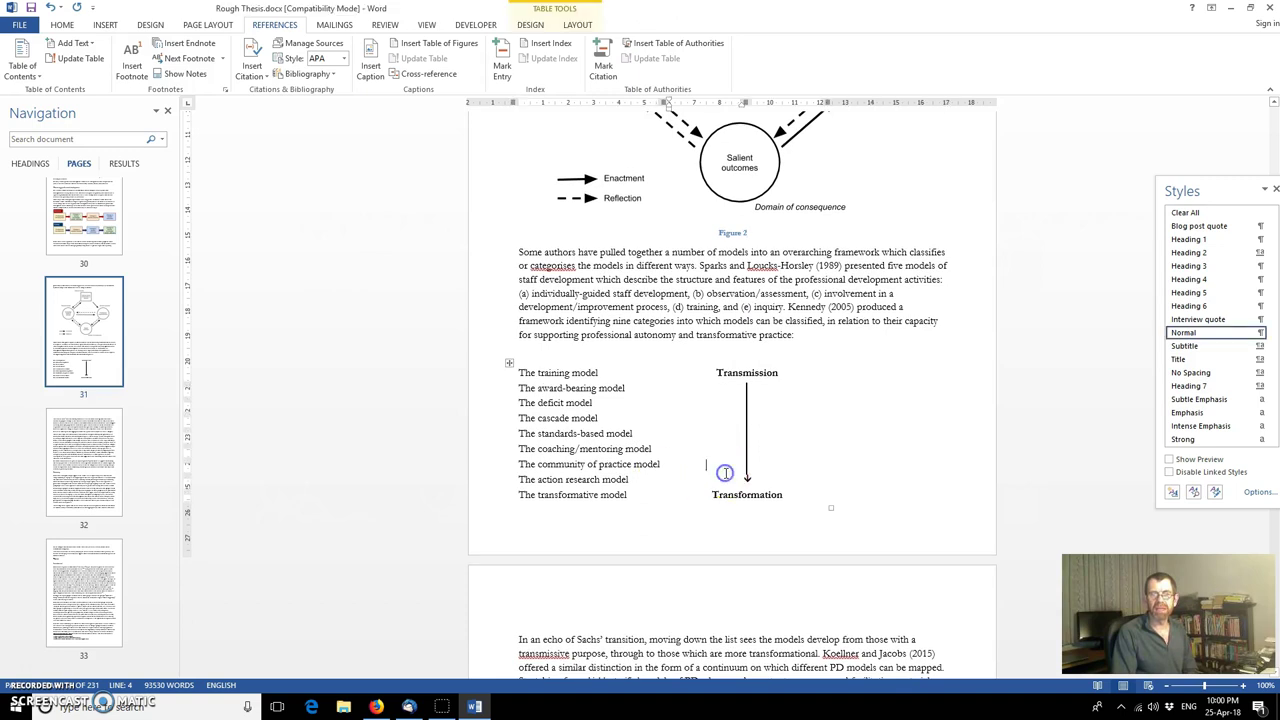
pyautogui.click(510, 363)
pyautogui.click(800, 292)
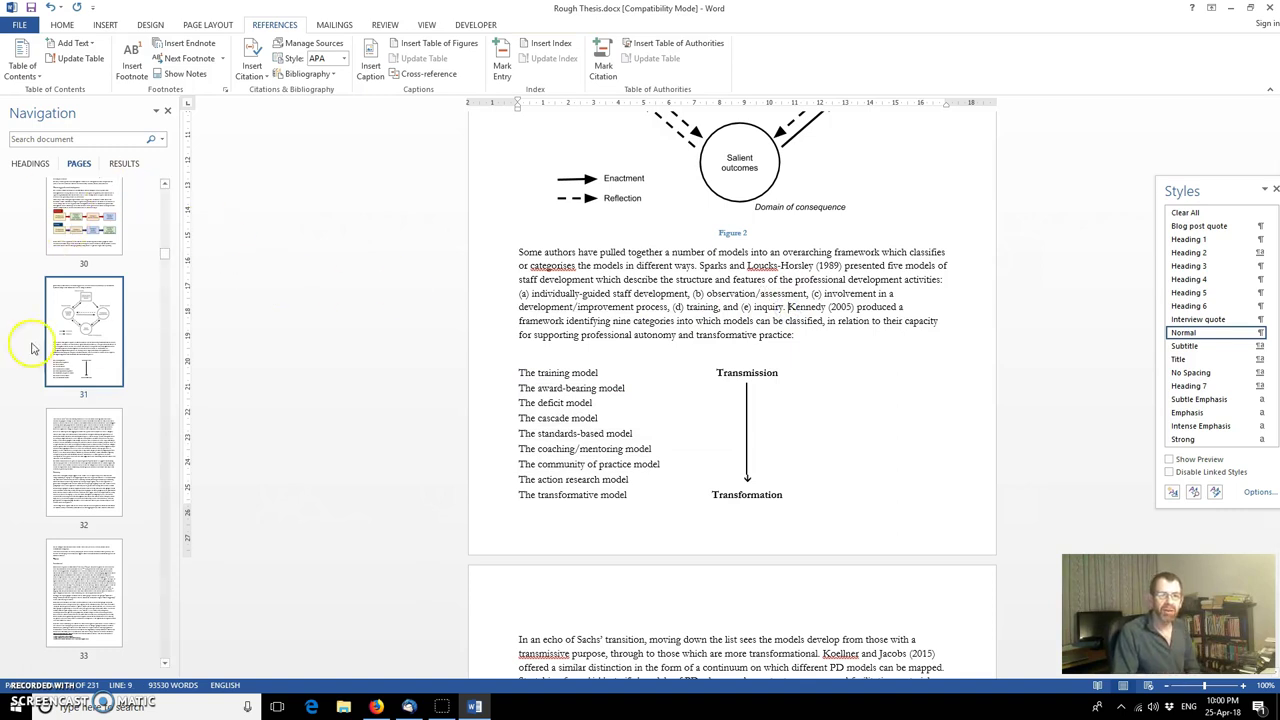
pyautogui.moveTo(163, 252); pyautogui.dragTo(171, 186)
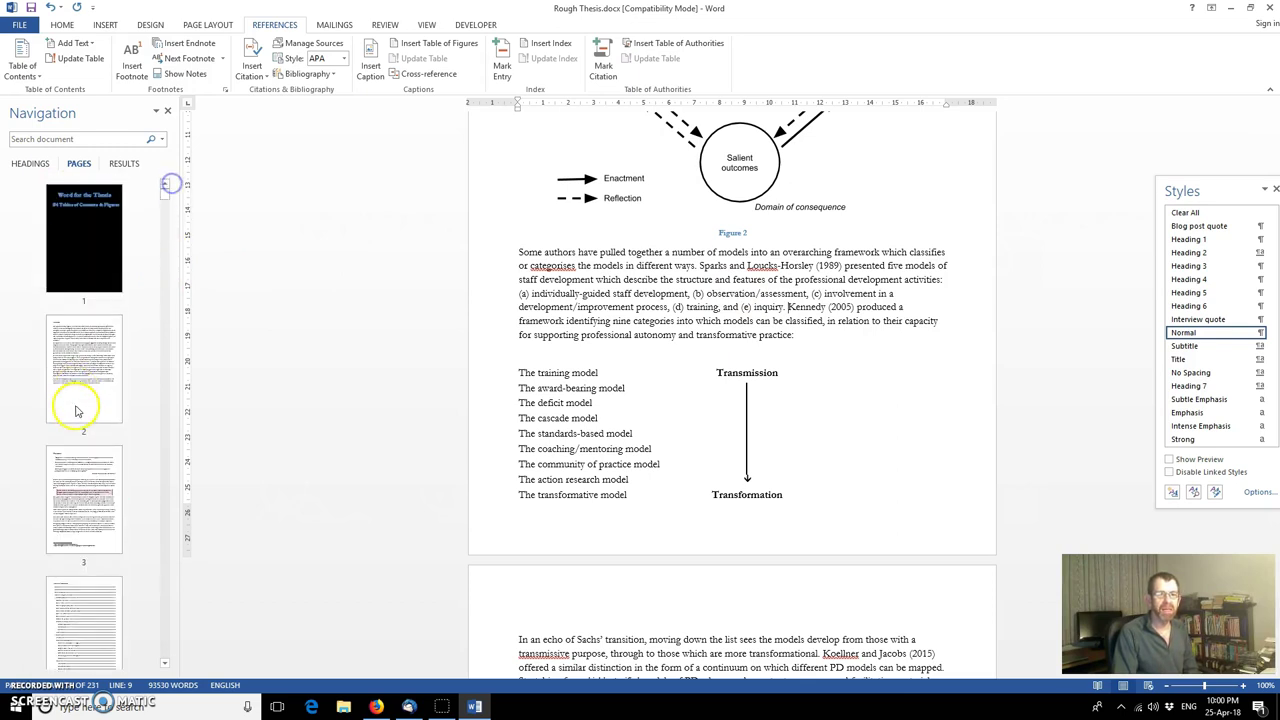
pyautogui.click(90, 511)
pyautogui.click(30, 163)
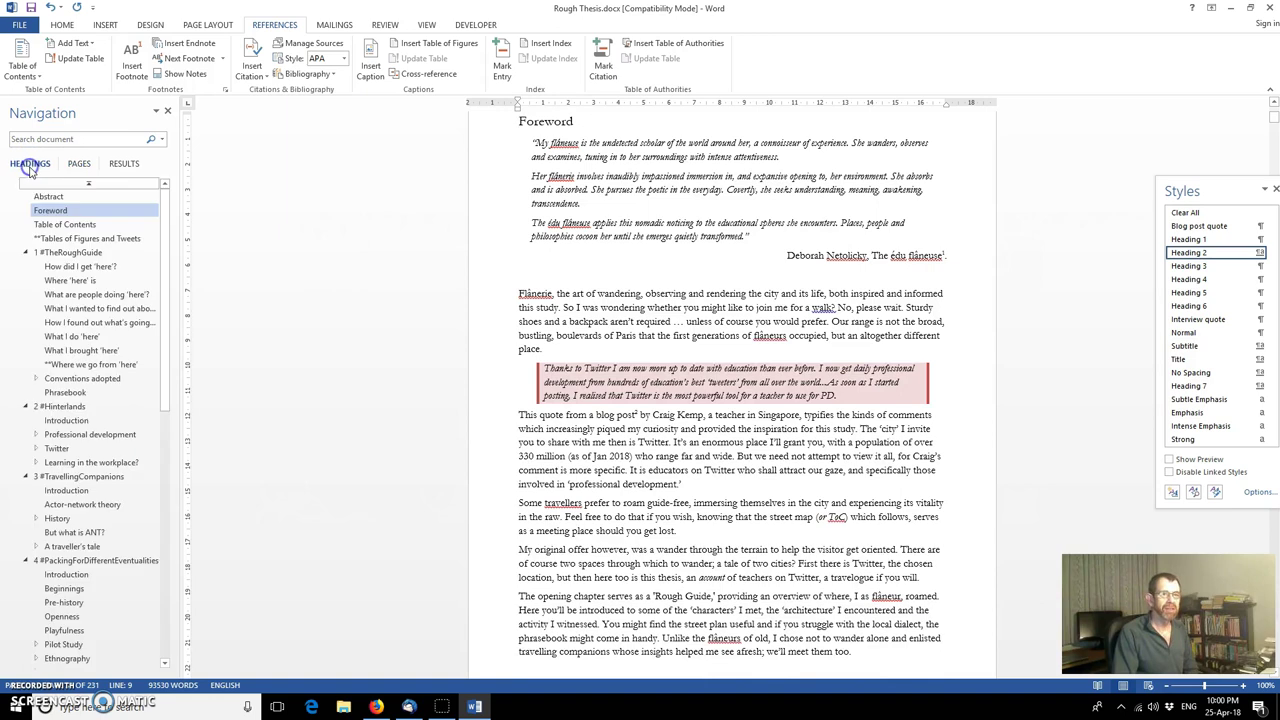
pyautogui.click(75, 243)
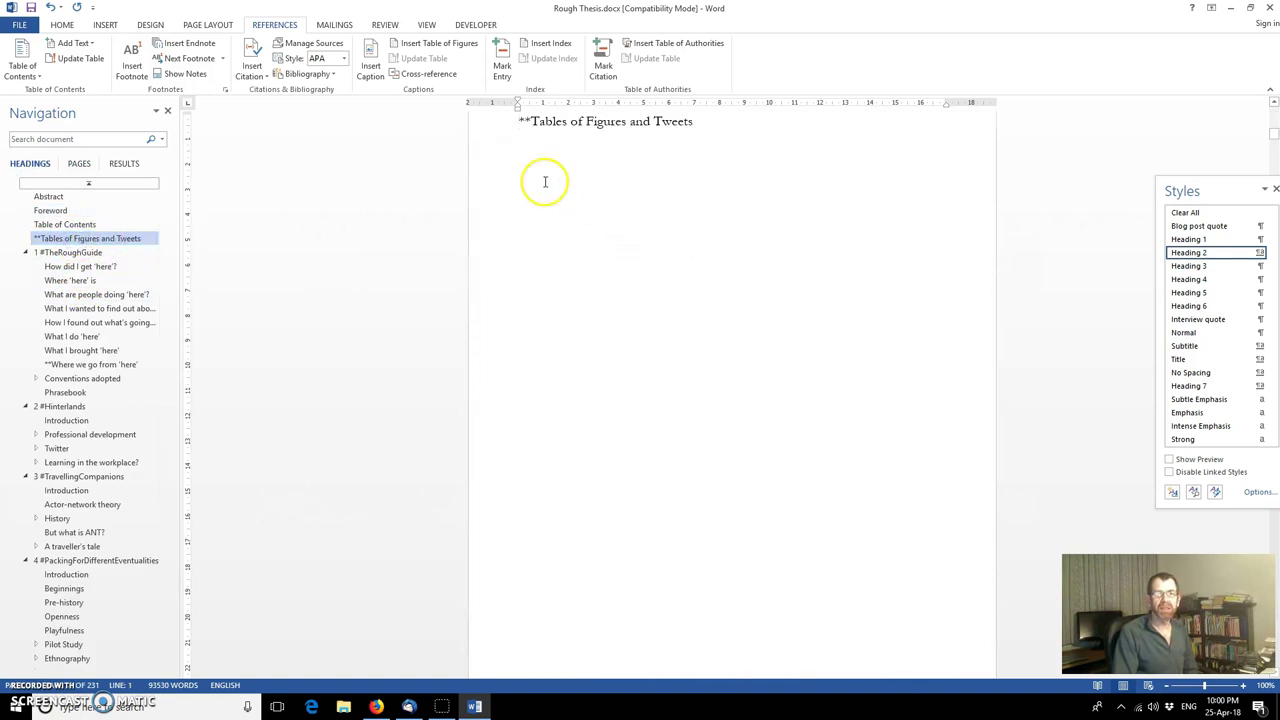
# Insert a table of figures below the heading with default settings, listing Figures 1 to 7.
pyautogui.click(526, 154)
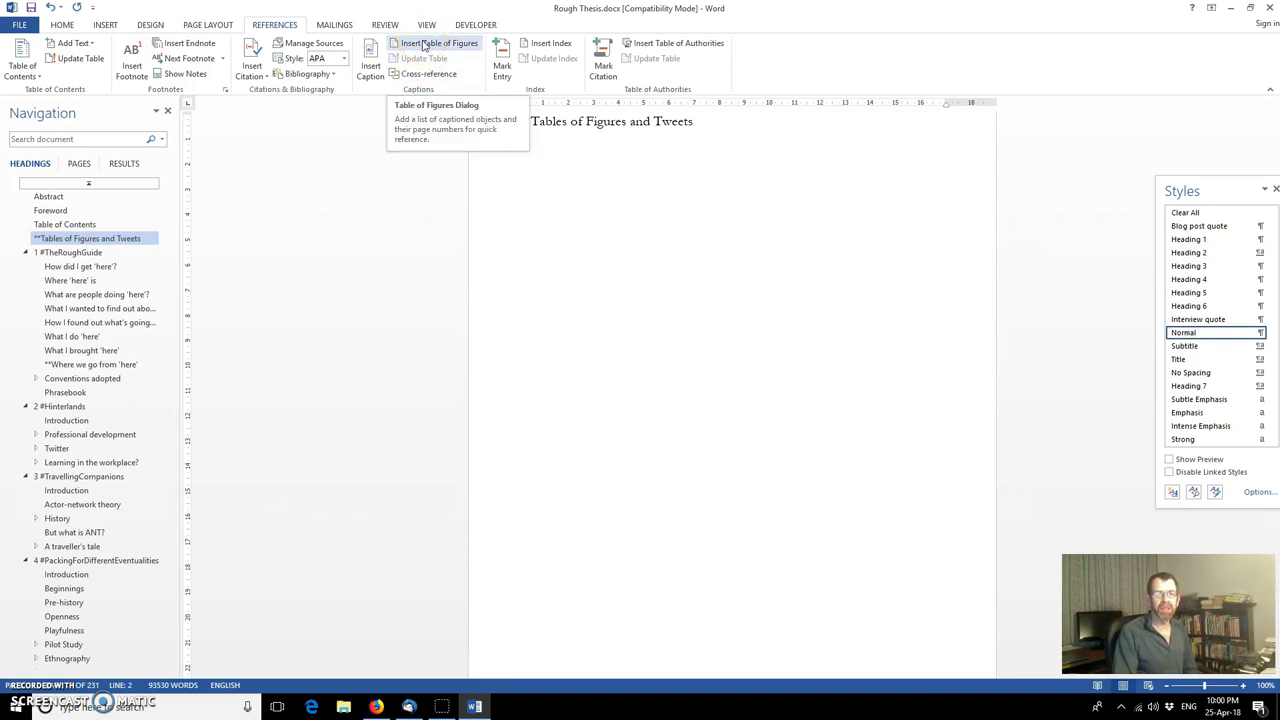
pyautogui.click(424, 46)
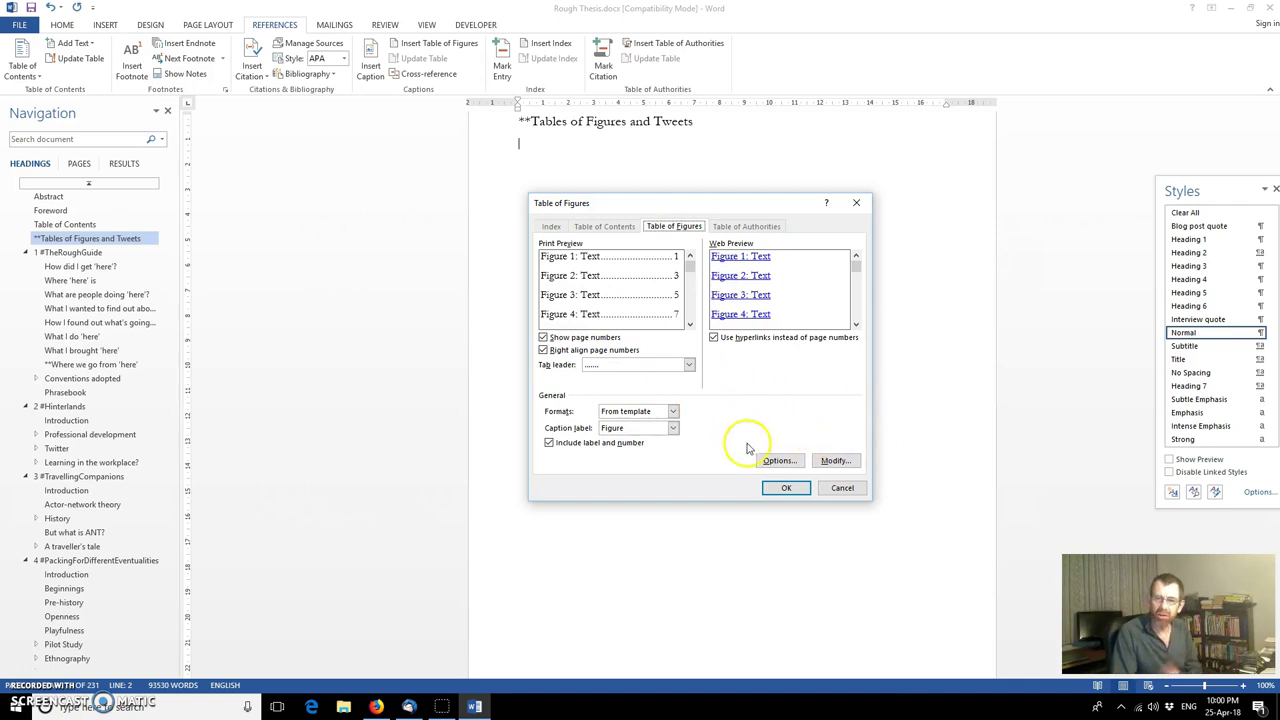
pyautogui.click(781, 489)
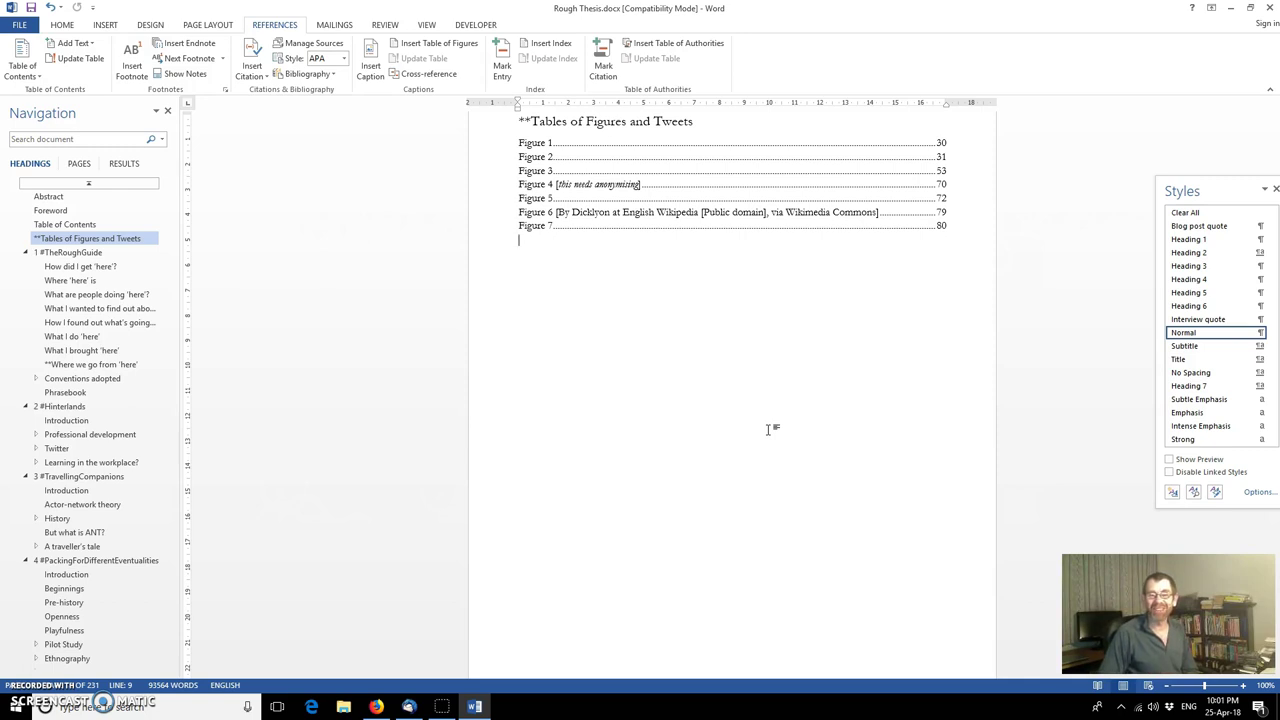
# Follow the Figure 6 entry to its caption and delete that caption line.
pyautogui.click(859, 299)
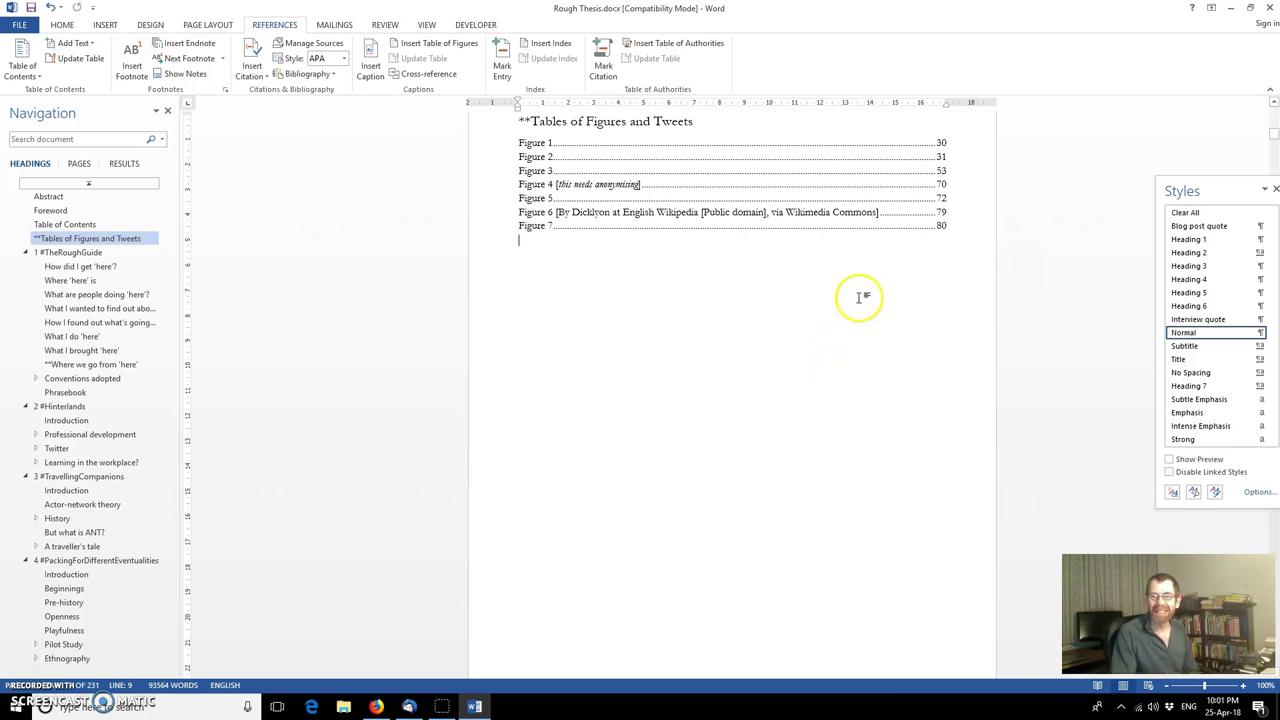
pyautogui.click(829, 212)
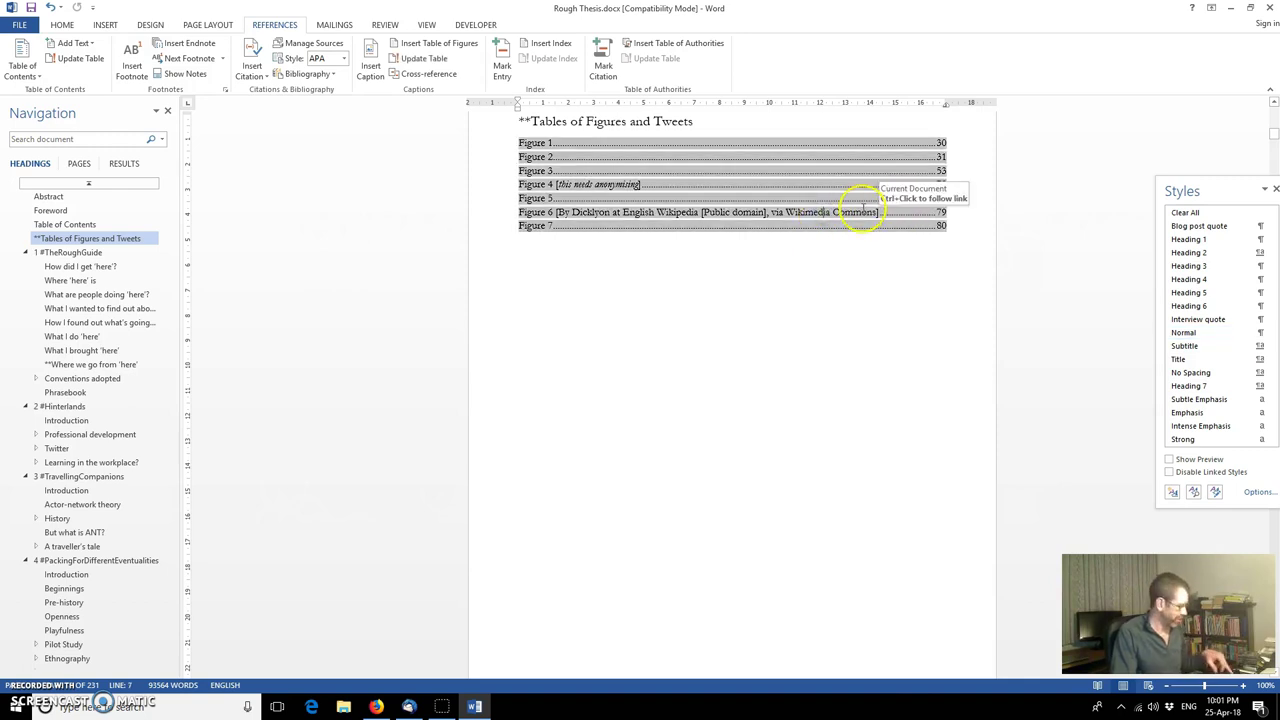
pyautogui.keyDown('ctrl'); pyautogui.click(822, 213); pyautogui.keyUp('ctrl')
pyautogui.scroll(-1, 822, 213)
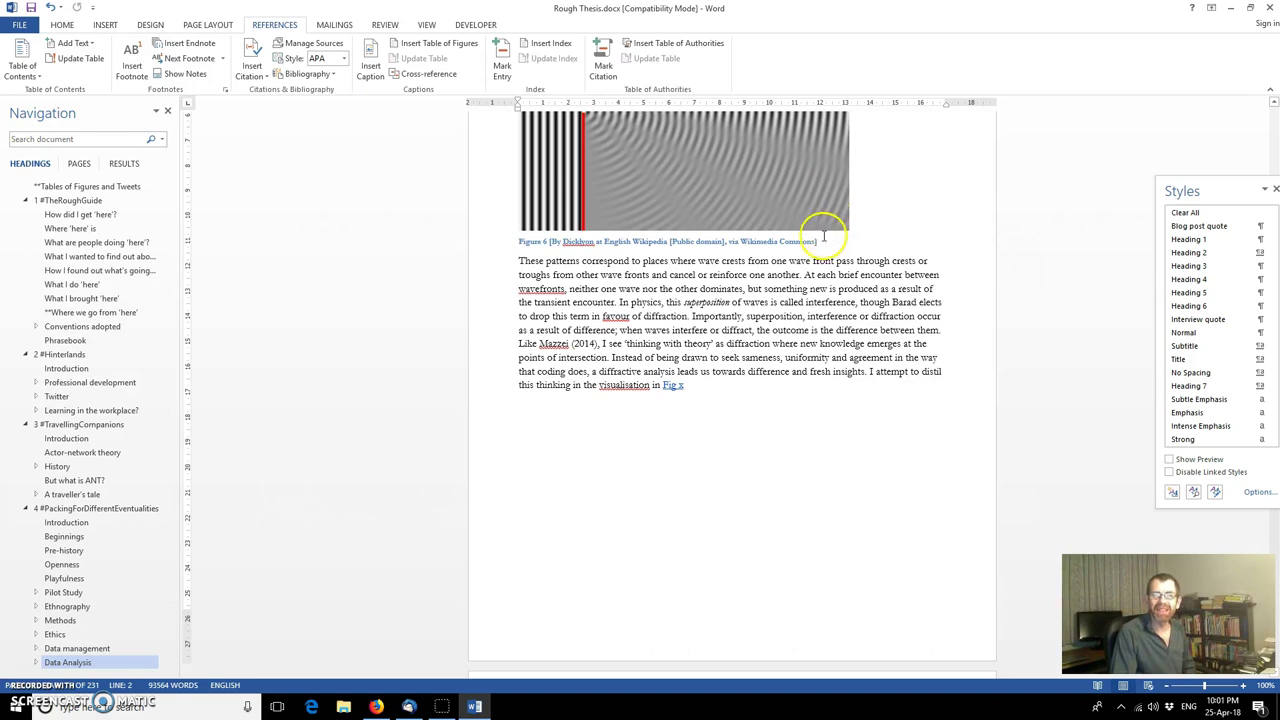
pyautogui.click(578, 241)
pyautogui.click(495, 242)
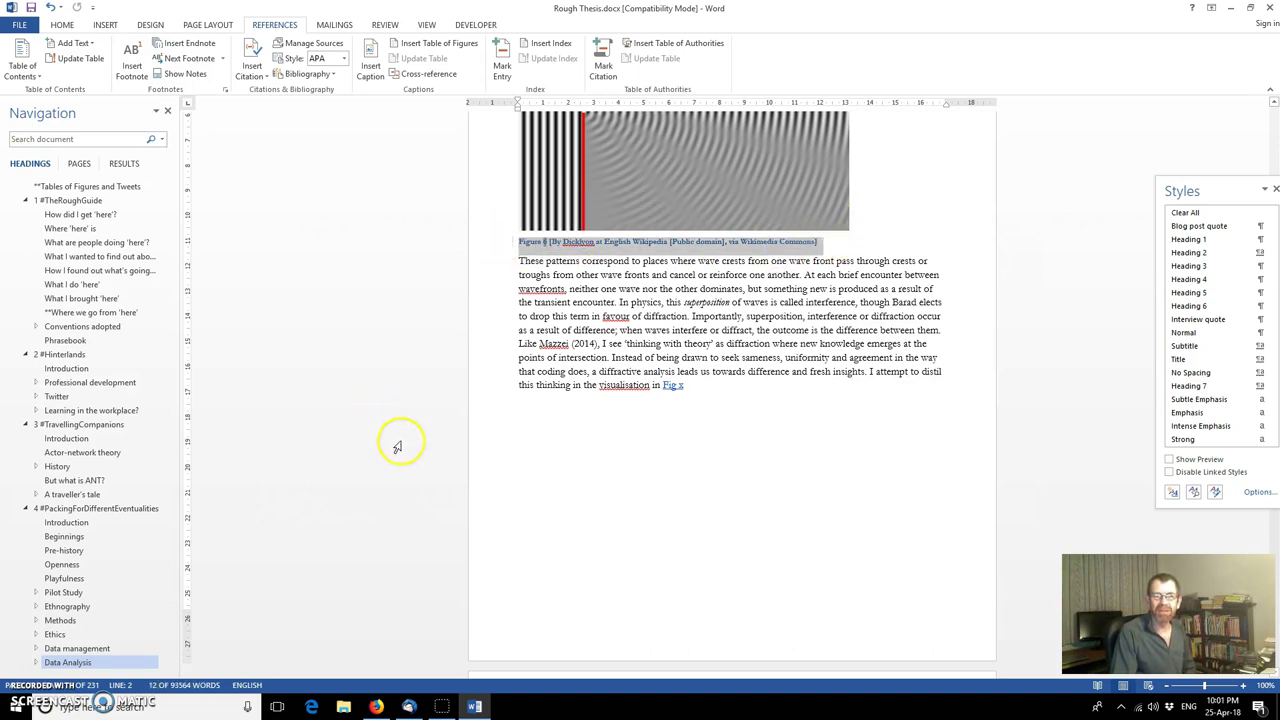
pyautogui.press('Delete')
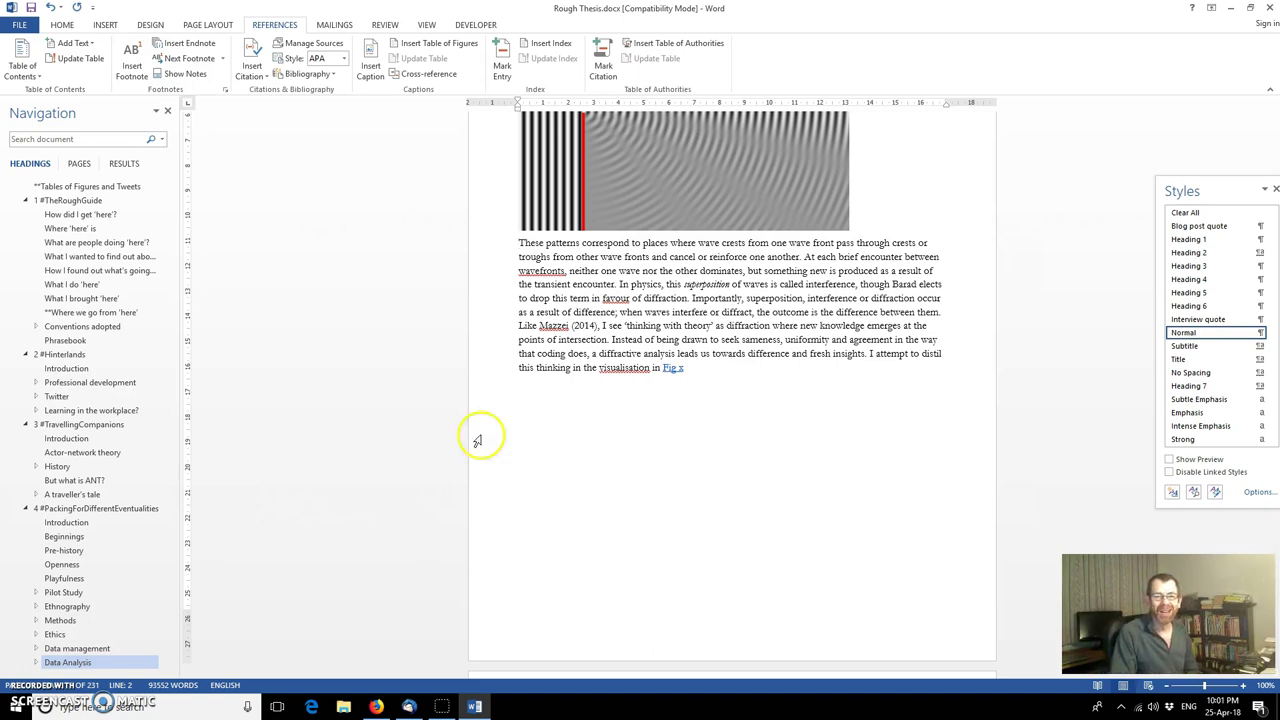
# Update the table of figures field so Figure 6 drops out.
pyautogui.click(106, 186)
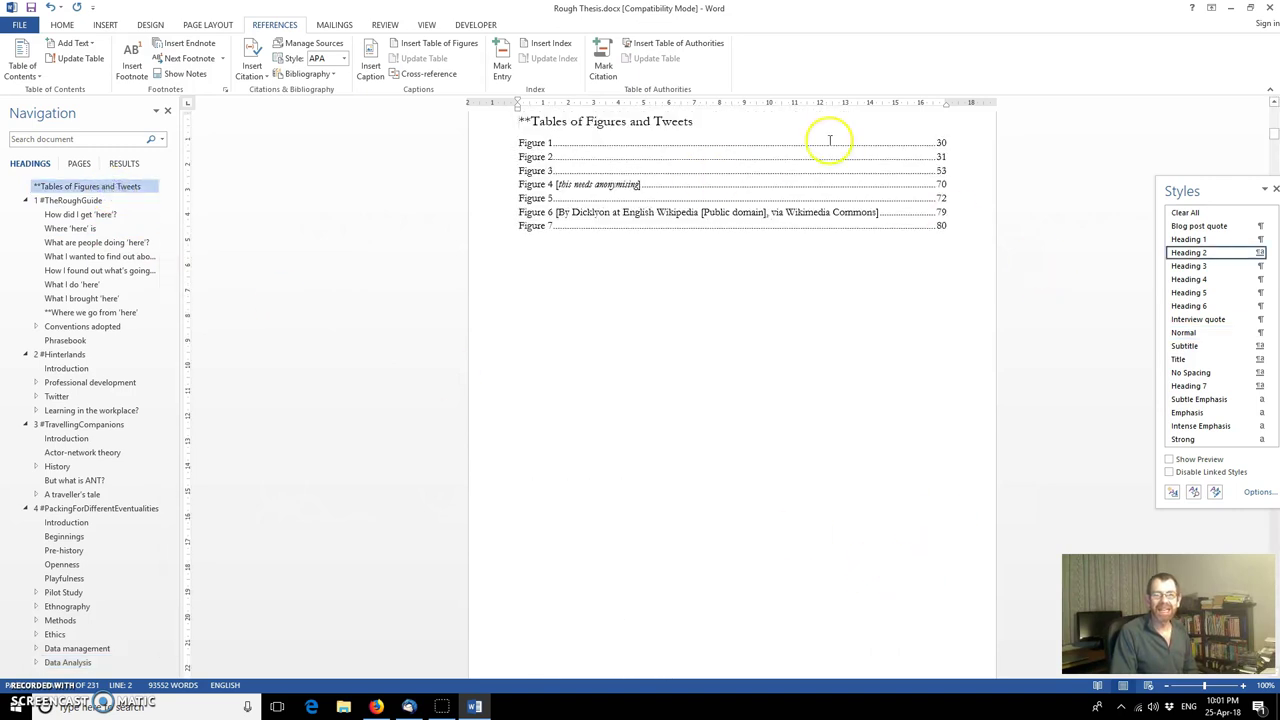
pyautogui.rightClick(634, 209)
pyautogui.click(677, 283)
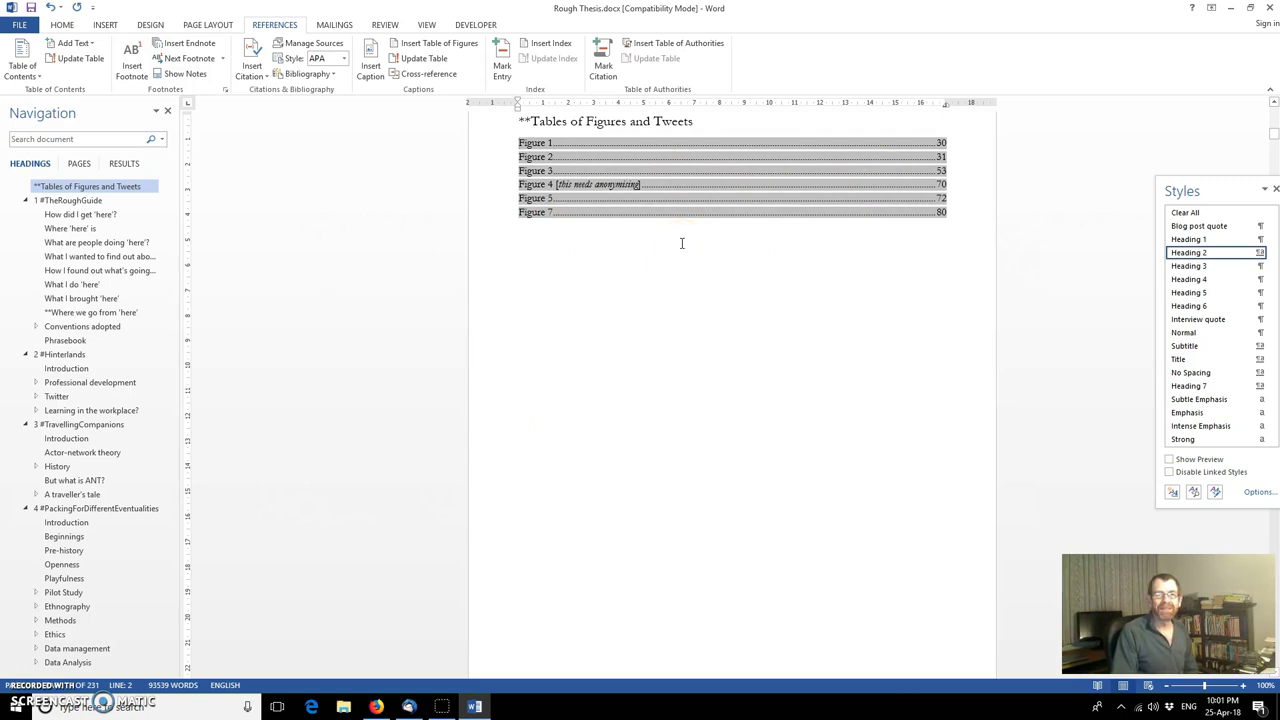
# Follow the Figure 1 entry to its caption and append ': Diagram' after the number.
pyautogui.click(587, 144)
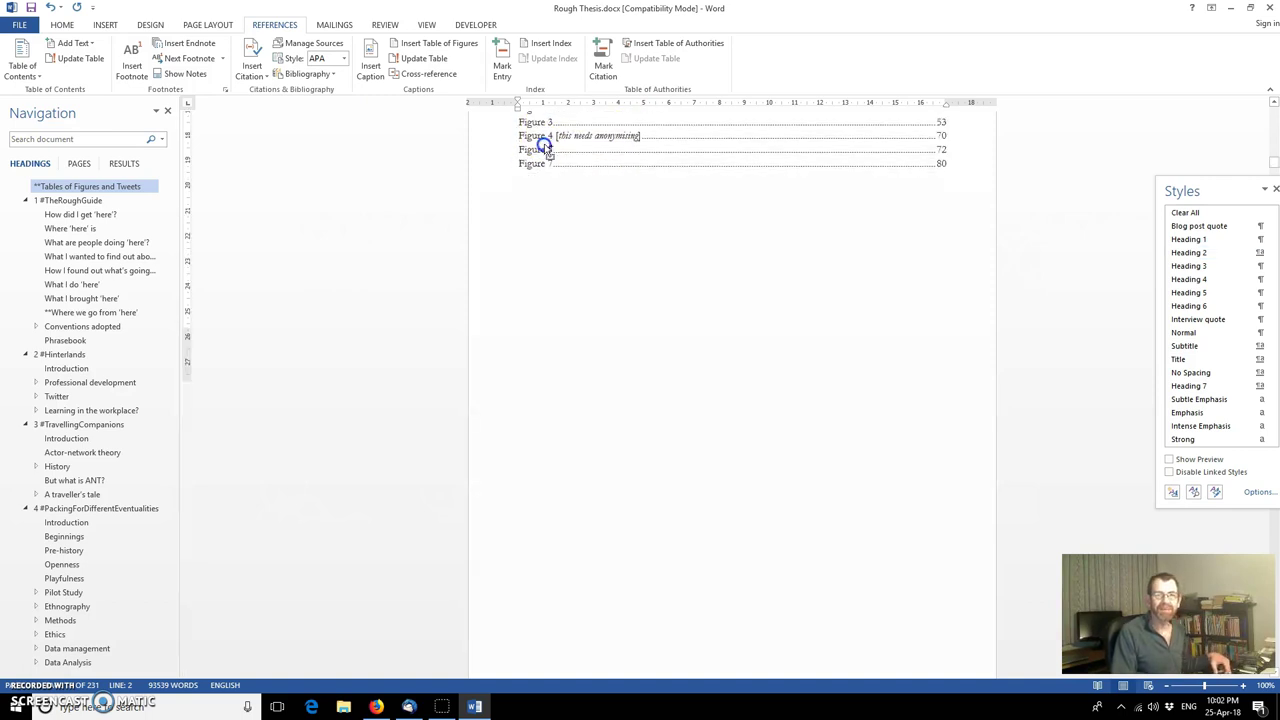
pyautogui.keyDown('ctrl'); pyautogui.click(543, 144); pyautogui.keyUp('ctrl')
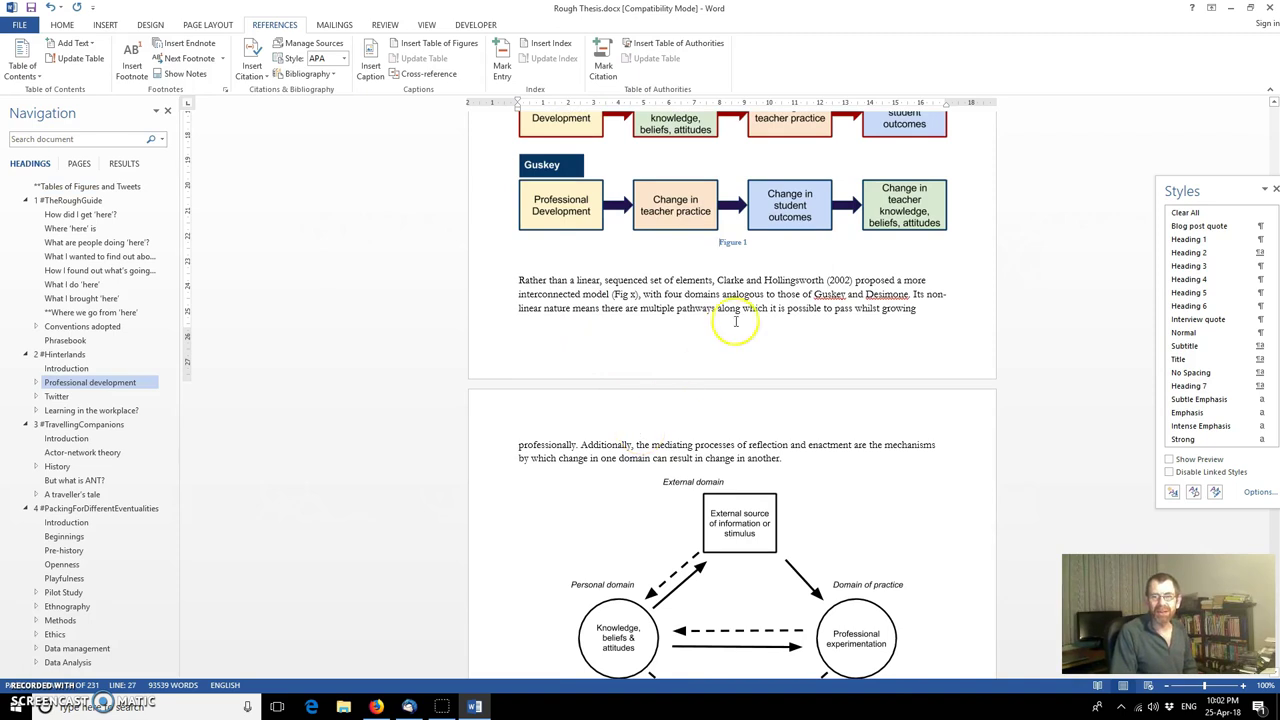
pyautogui.click(749, 242)
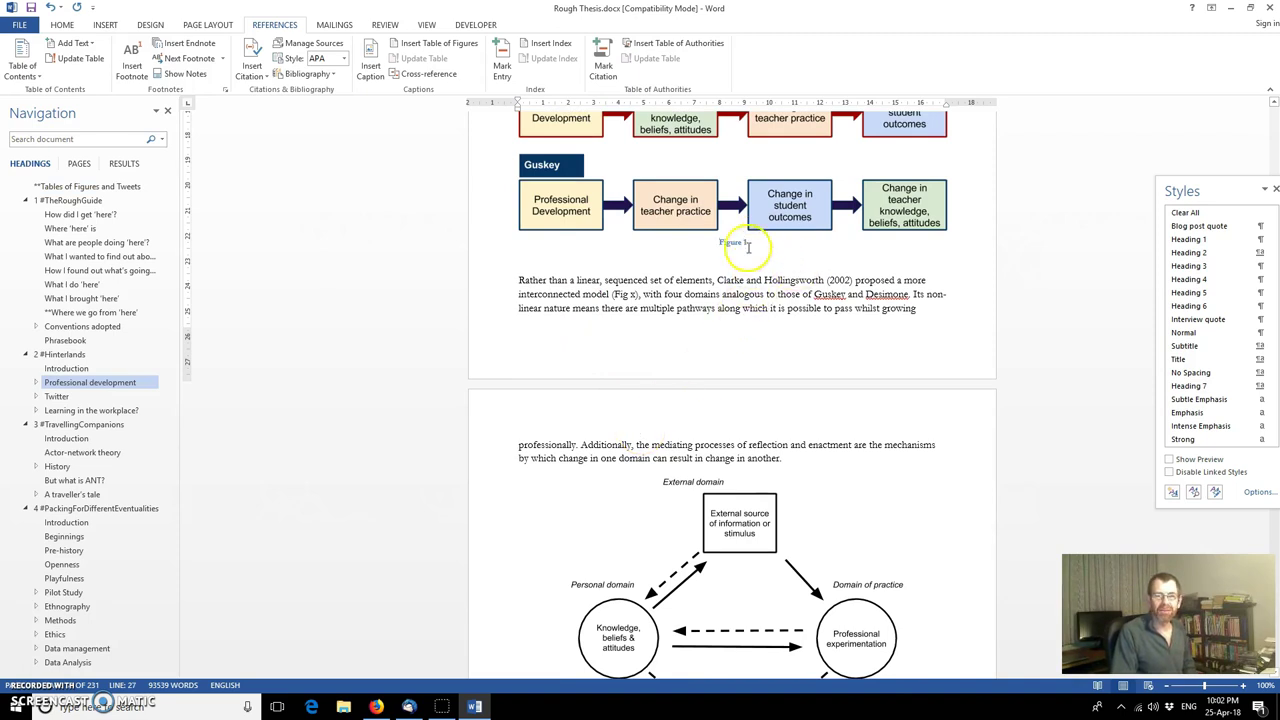
pyautogui.rightClick(727, 244)
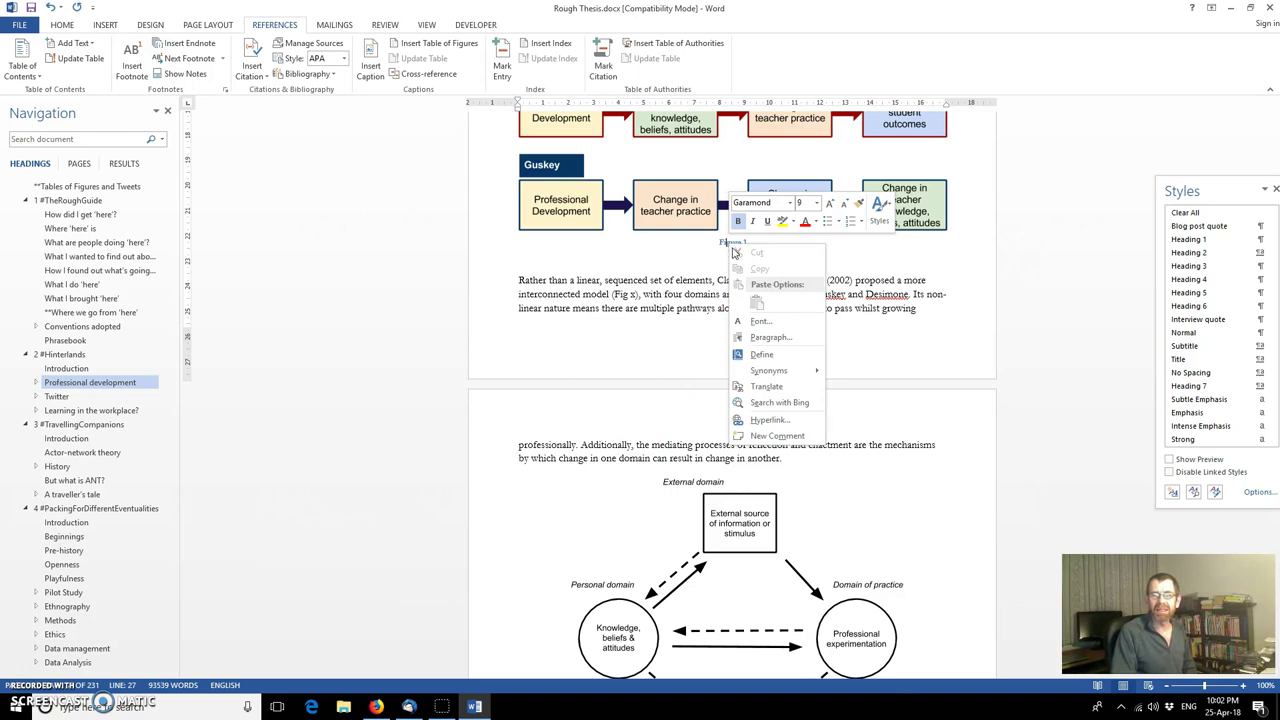
pyautogui.click(762, 246)
pyautogui.click(762, 243)
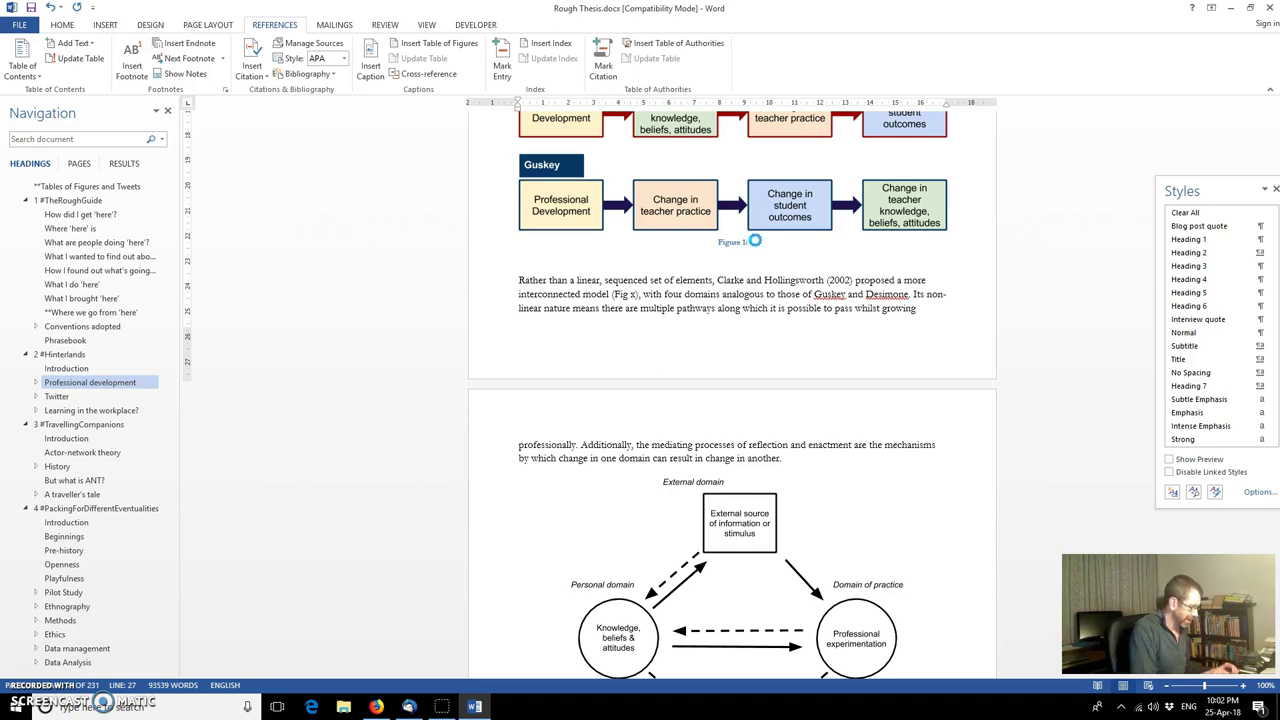
pyautogui.write('oi')
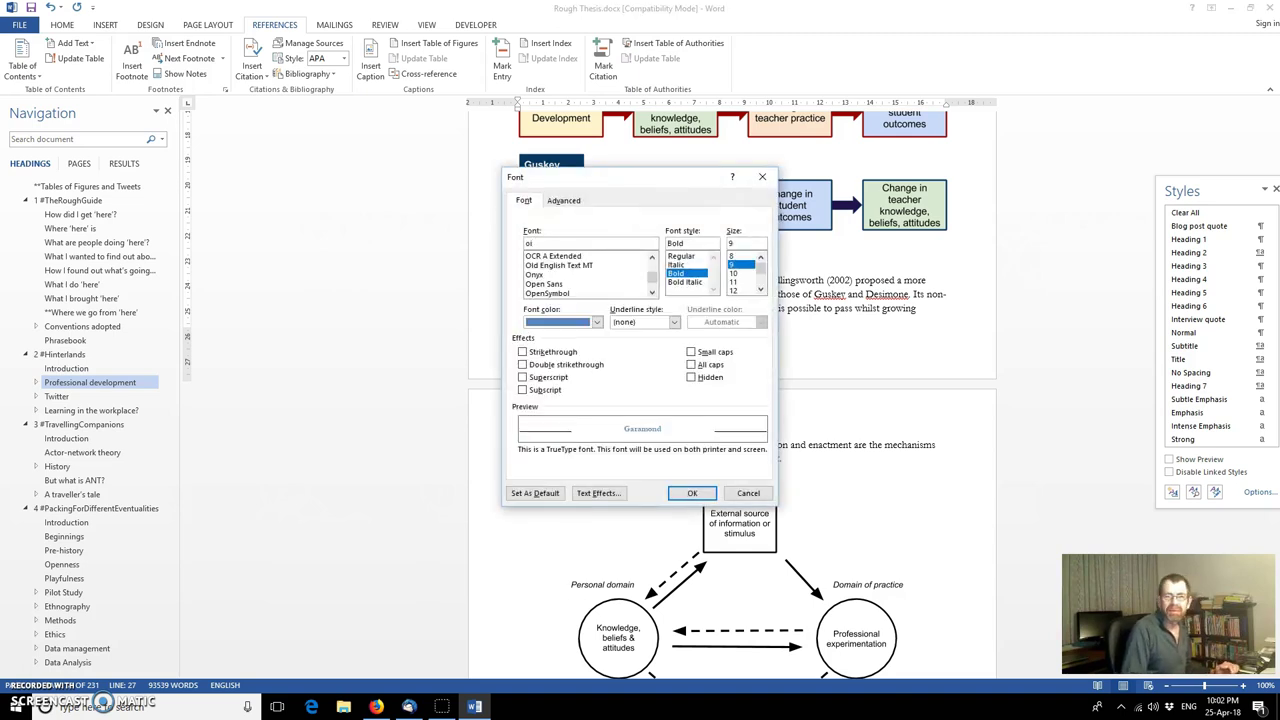
pyautogui.click(748, 494)
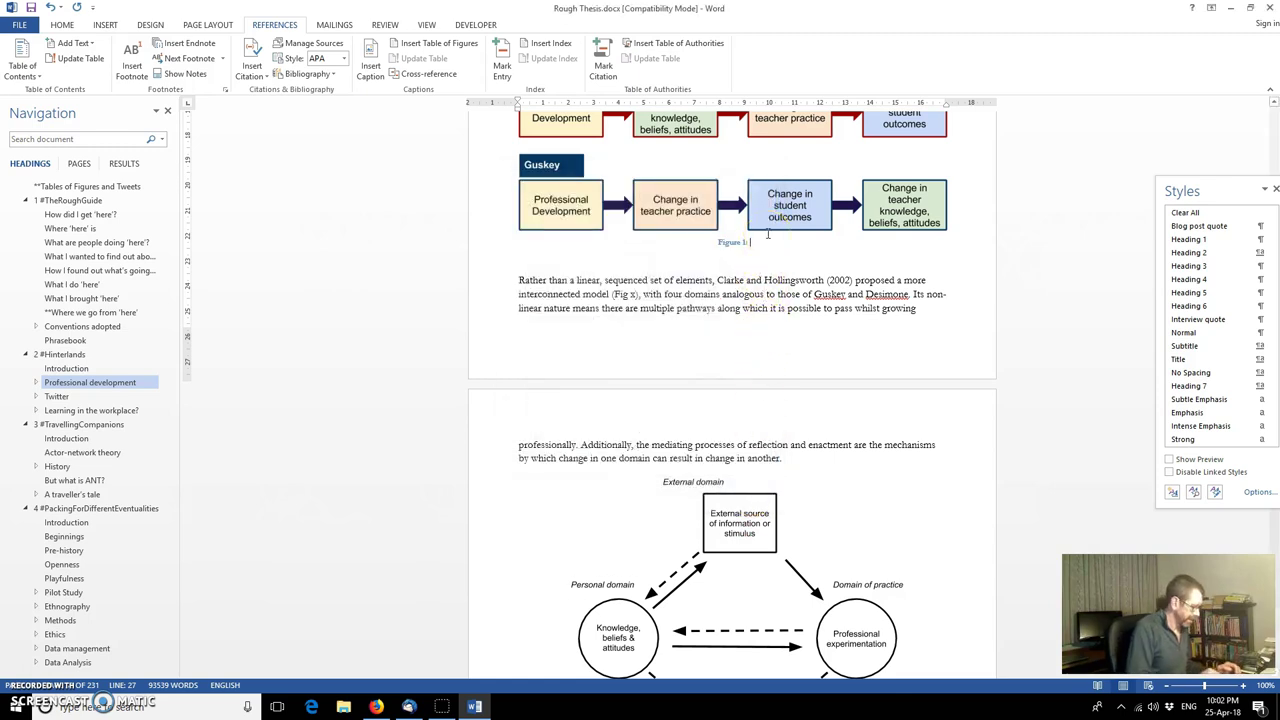
pyautogui.write('Diagram')
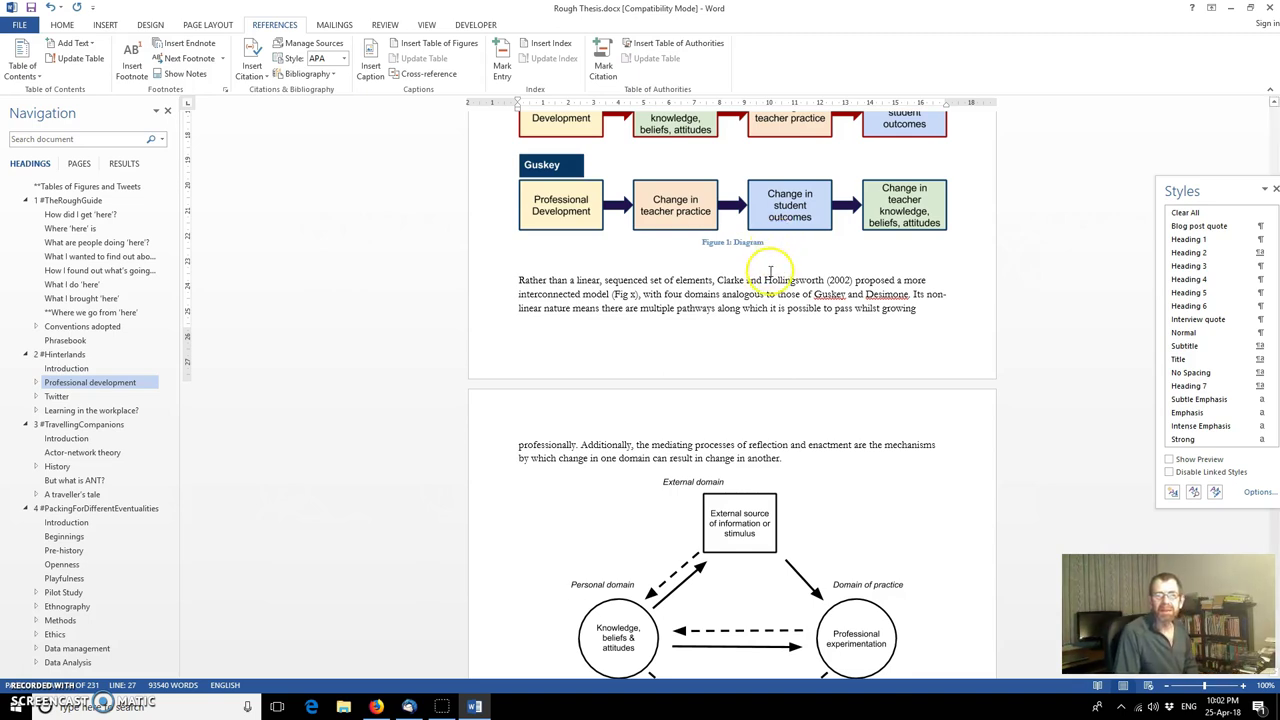
# Update the entire table of figures so its first entry shows Figure 1: Diagram.
pyautogui.press('Down')
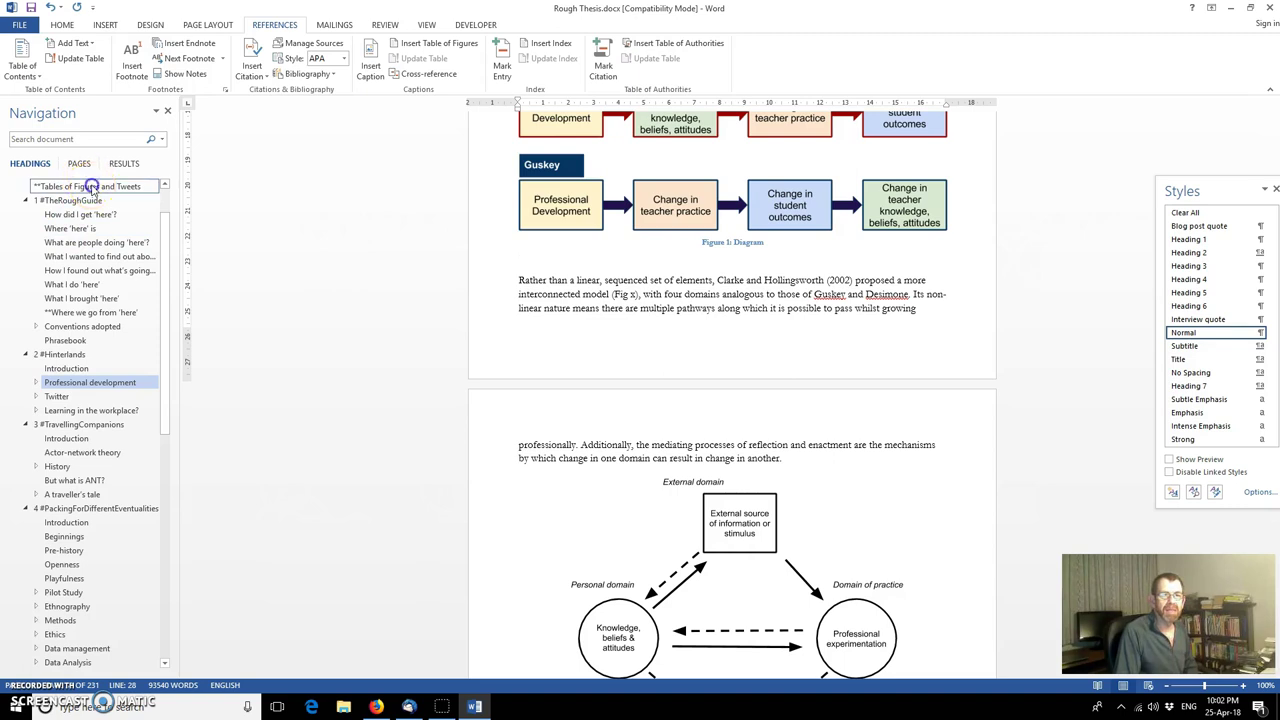
pyautogui.click(90, 186)
pyautogui.rightClick(615, 161)
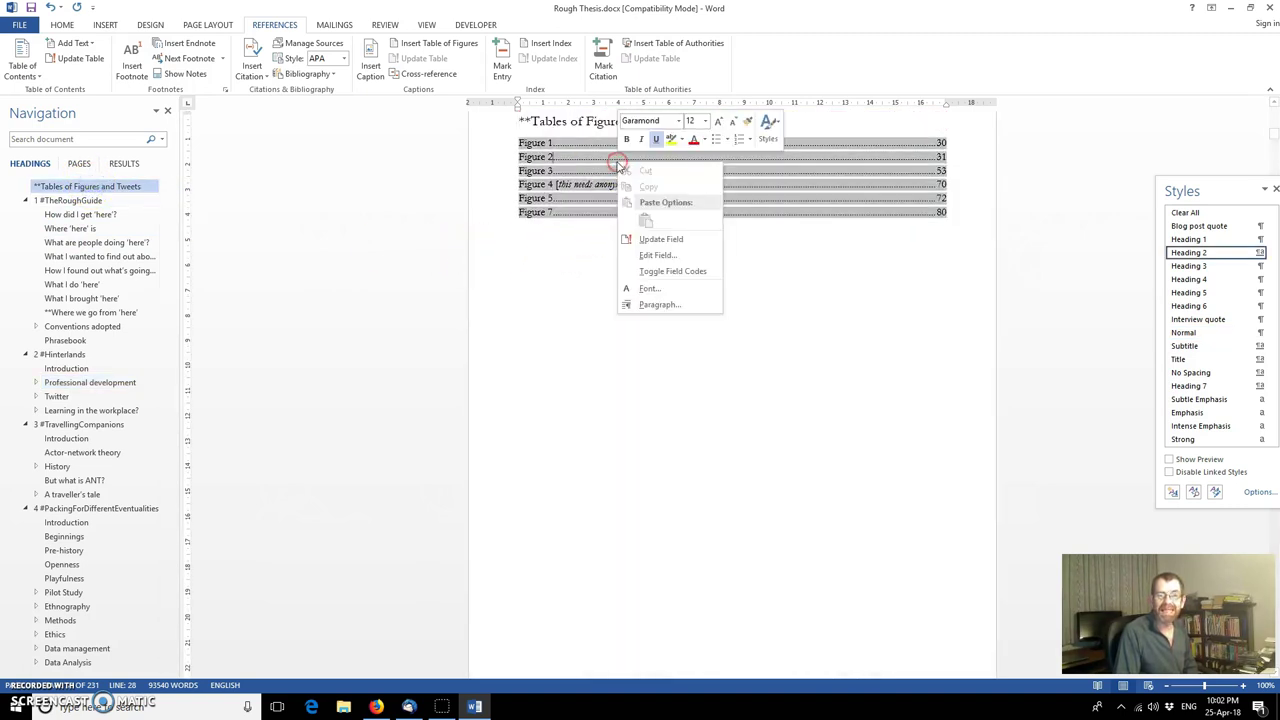
pyautogui.click(681, 247)
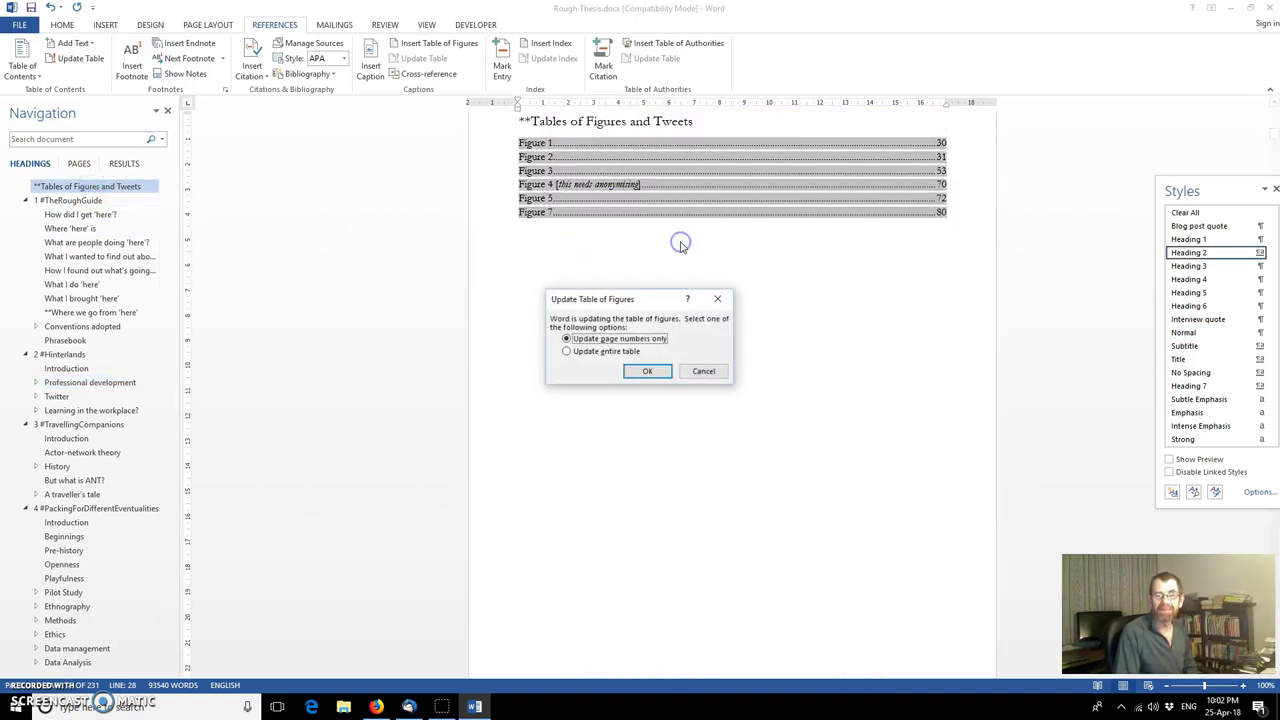
pyautogui.click(612, 352)
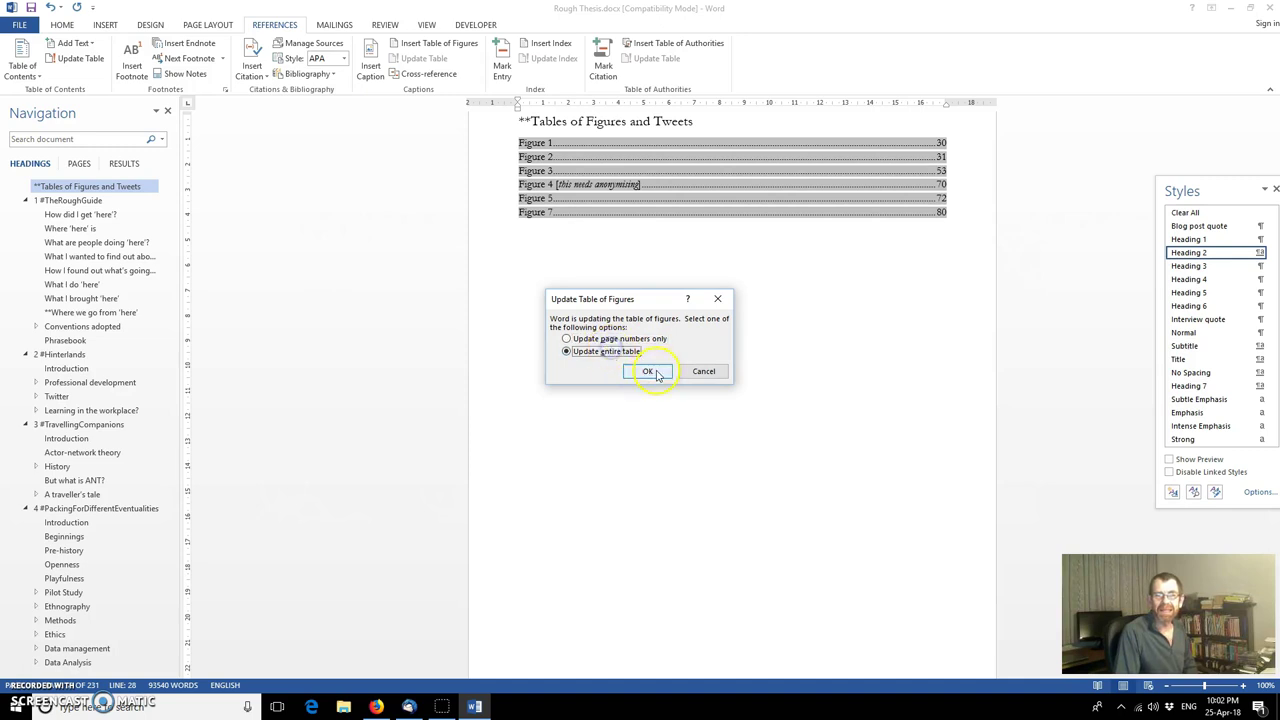
pyautogui.click(647, 371)
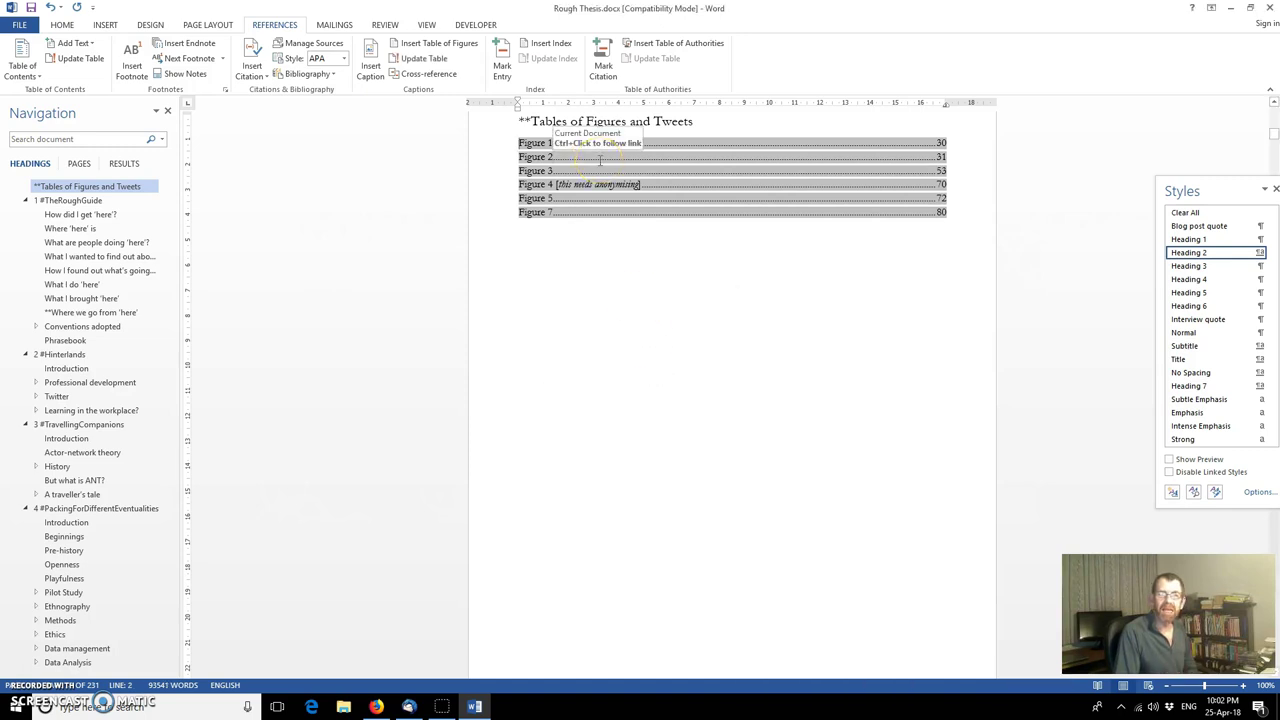